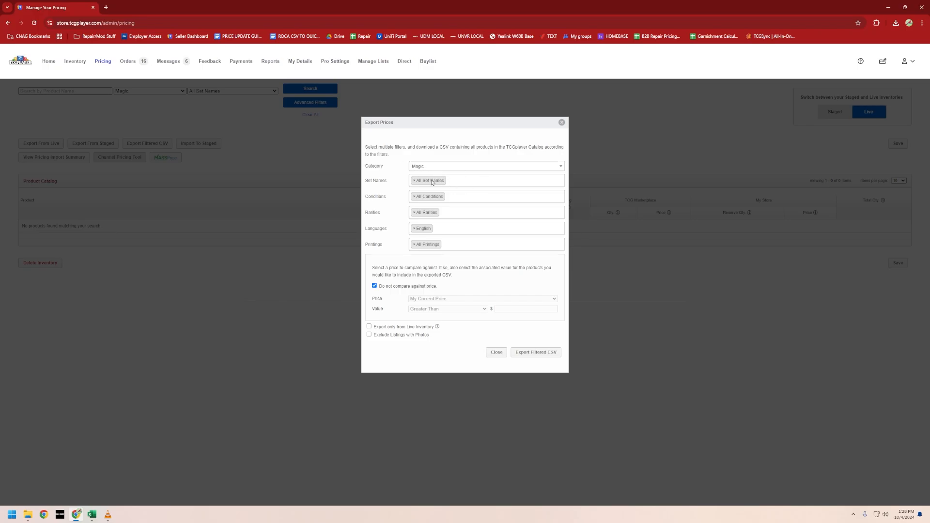
- Limit the Magic price export to the conditions Near Mint, Lightly Played and Moderately Played
{"action": "left_click", "coordinate": [458, 199]}
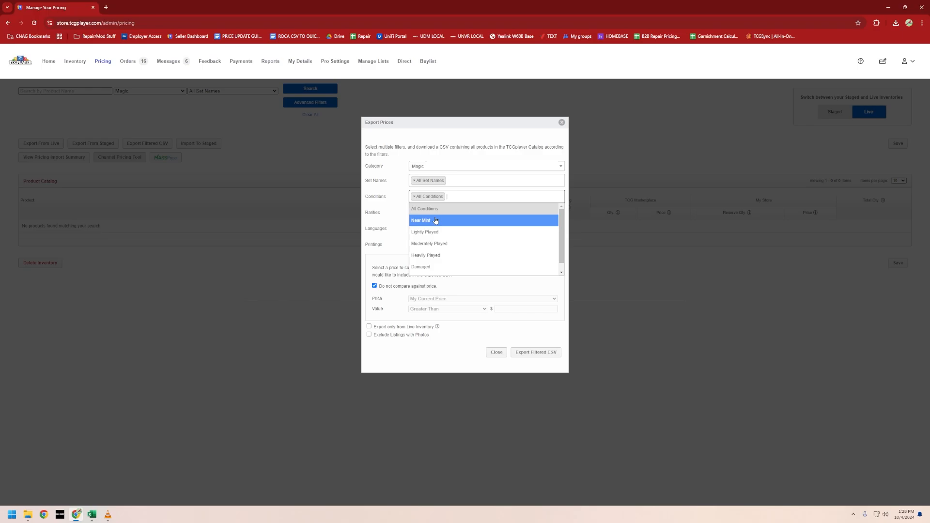
{"action": "left_click", "coordinate": [436, 221]}
{"action": "left_click", "coordinate": [448, 200]}
{"action": "left_click", "coordinate": [447, 232]}
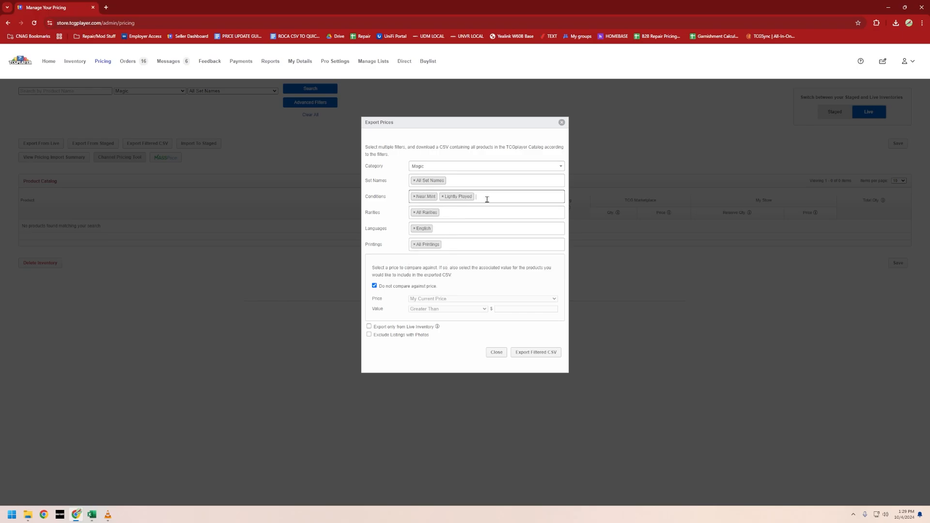
{"action": "left_click", "coordinate": [490, 198]}
{"action": "left_click", "coordinate": [448, 244]}
- Exclude listings with photos, export the filtered CSV, and show the recent downloads
{"action": "left_click", "coordinate": [397, 338]}
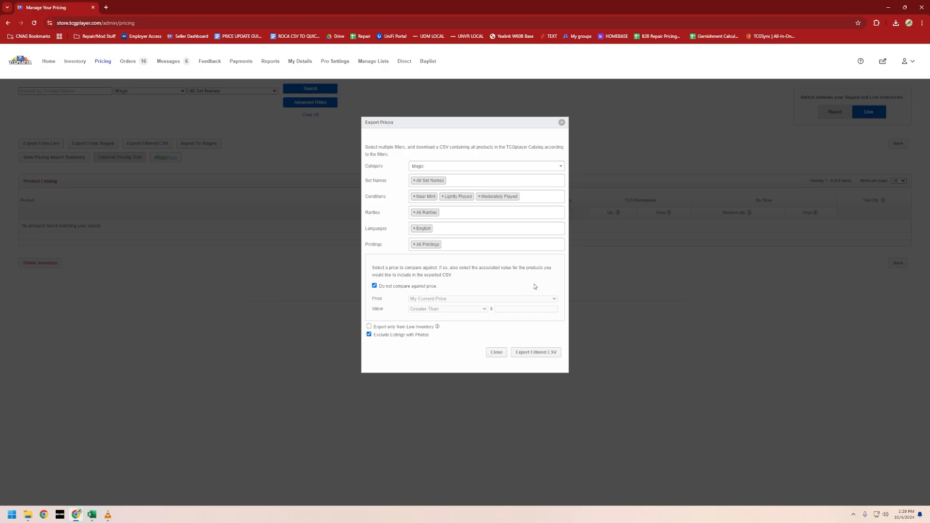
{"action": "left_click", "coordinate": [527, 356]}
{"action": "left_click", "coordinate": [896, 23]}
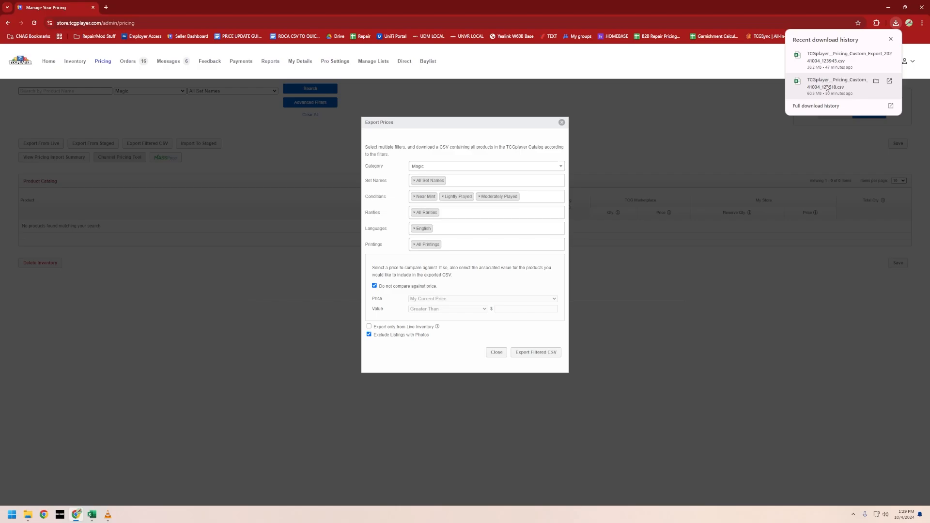
- Reset the export's conditions to All Conditions and replace them with Heavily Played and Damaged
{"action": "left_click", "coordinate": [524, 197]}
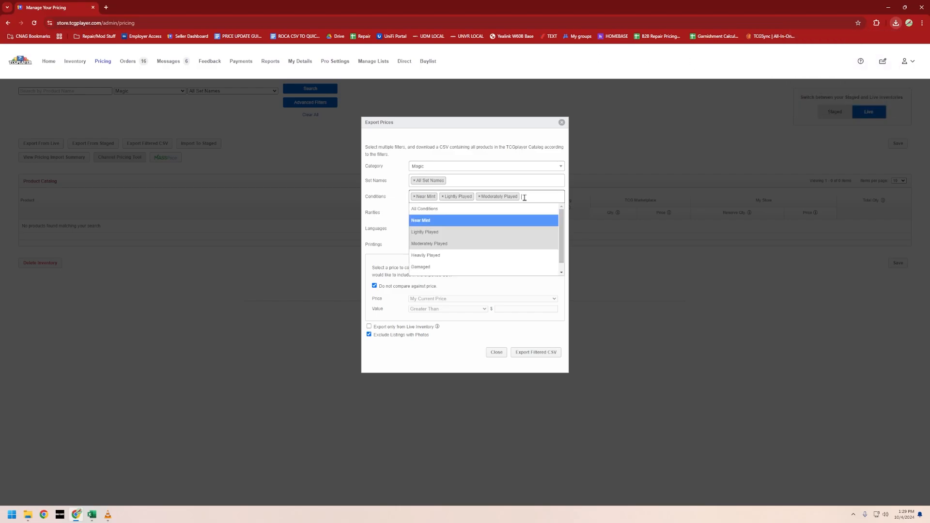
{"action": "left_click", "coordinate": [432, 210]}
{"action": "left_click", "coordinate": [467, 197]}
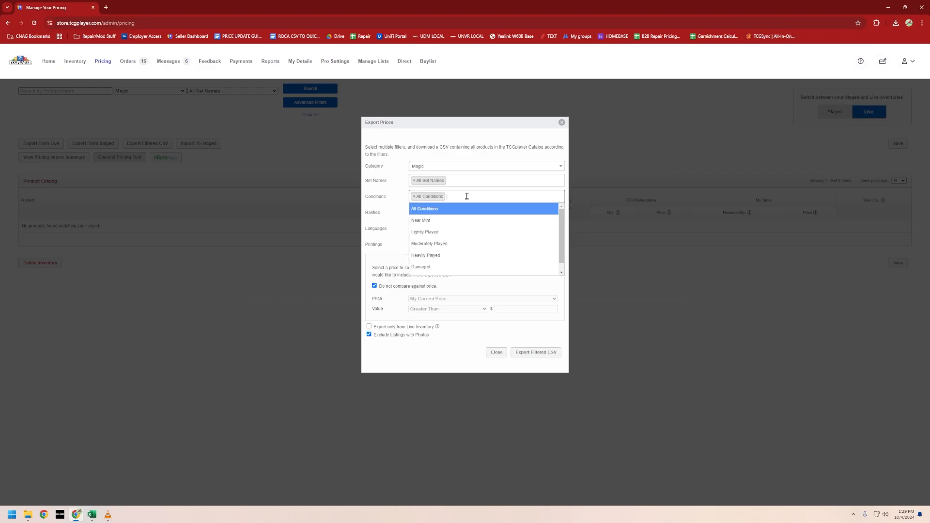
{"action": "left_click", "coordinate": [444, 255]}
{"action": "left_click", "coordinate": [485, 197]}
{"action": "left_click", "coordinate": [446, 267]}
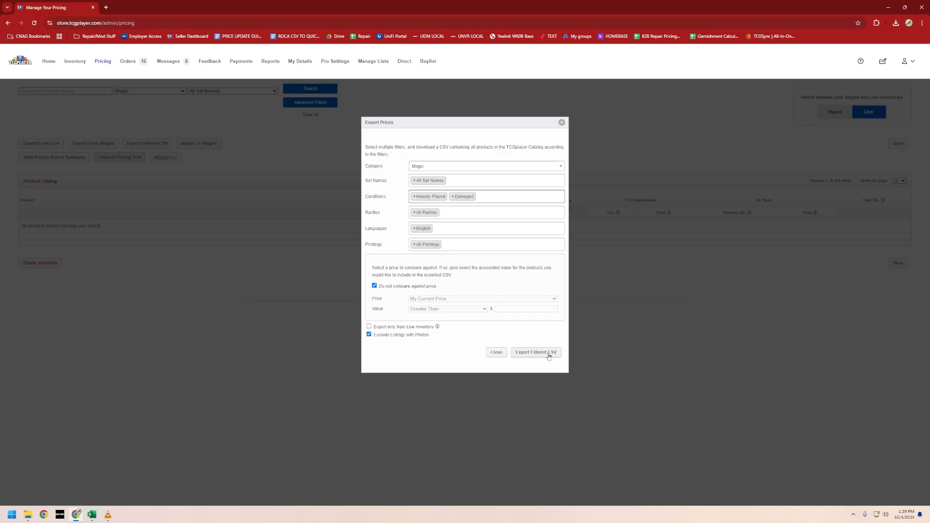
- Open the downloaded TCGplayer pricing exports in Excel and place the two workbooks side by side
{"action": "left_click", "coordinate": [896, 23]}
{"action": "left_click", "coordinate": [897, 23]}
{"action": "left_click", "coordinate": [897, 23]}
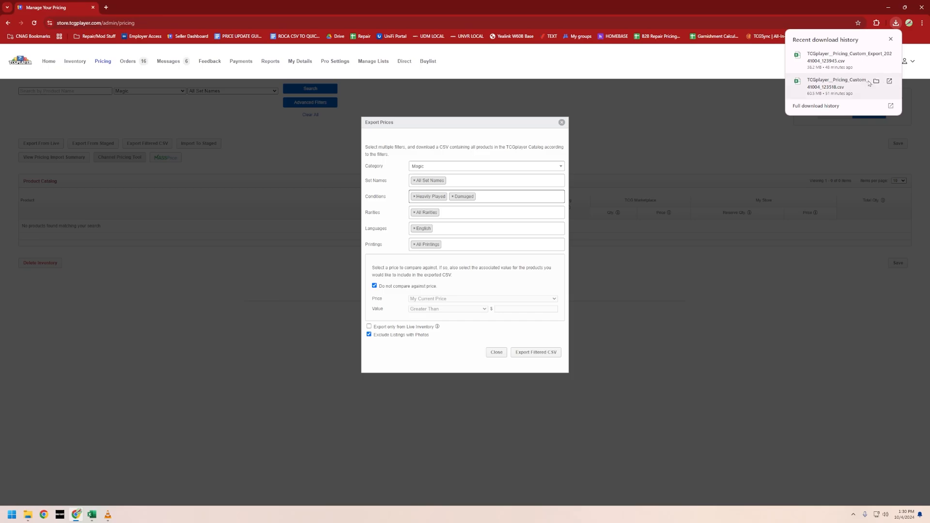
{"action": "right_click", "coordinate": [824, 91]}
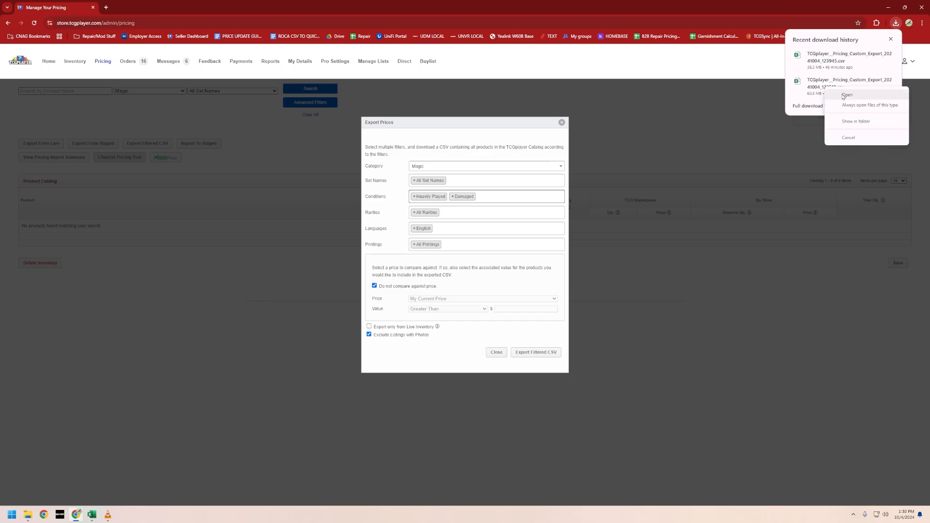
{"action": "left_click", "coordinate": [828, 94]}
{"action": "left_click_drag", "start_coordinate": [590, 75], "coordinate": [411, 52]}
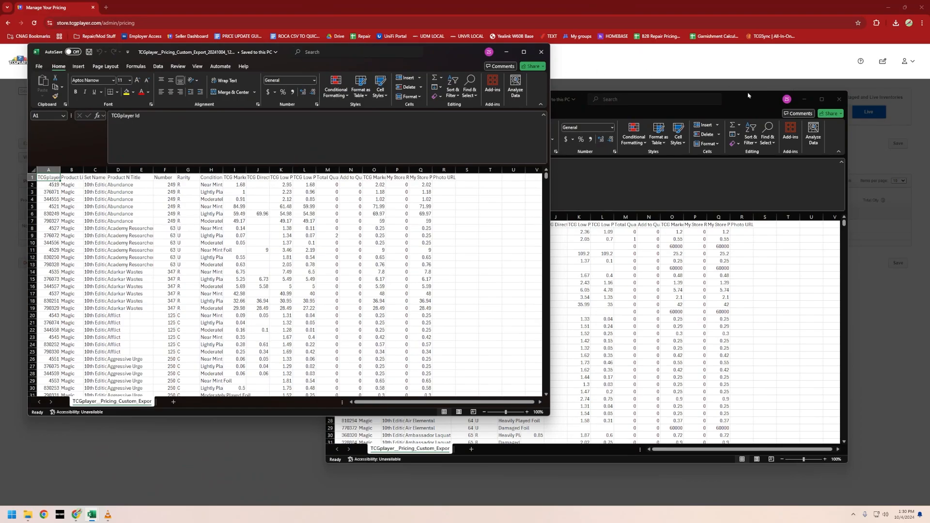
{"action": "left_click_drag", "start_coordinate": [747, 95], "coordinate": [782, 48]}
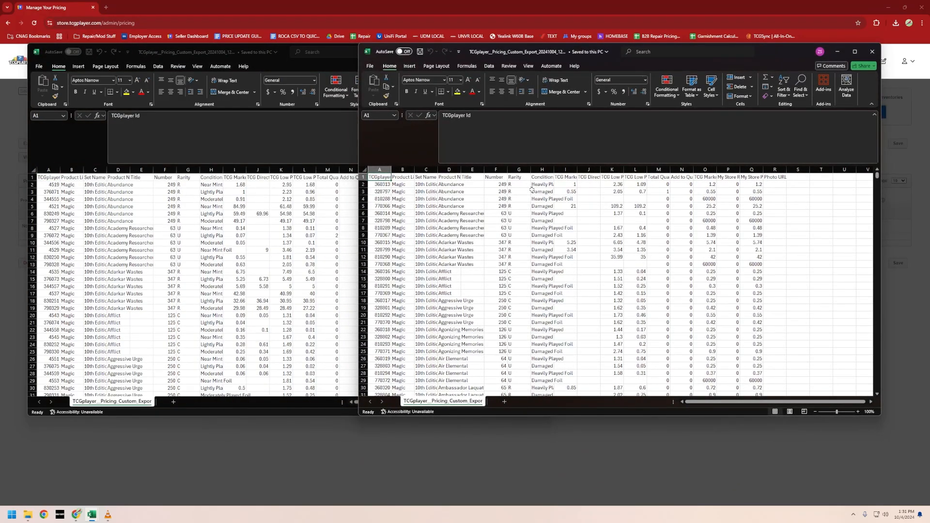
- Copy every data row below the header, columns A to Q, from the Heavily Played and Damaged export
{"action": "left_click", "coordinate": [371, 184]}
{"action": "left_click_drag", "start_coordinate": [877, 176], "coordinate": [875, 389]}
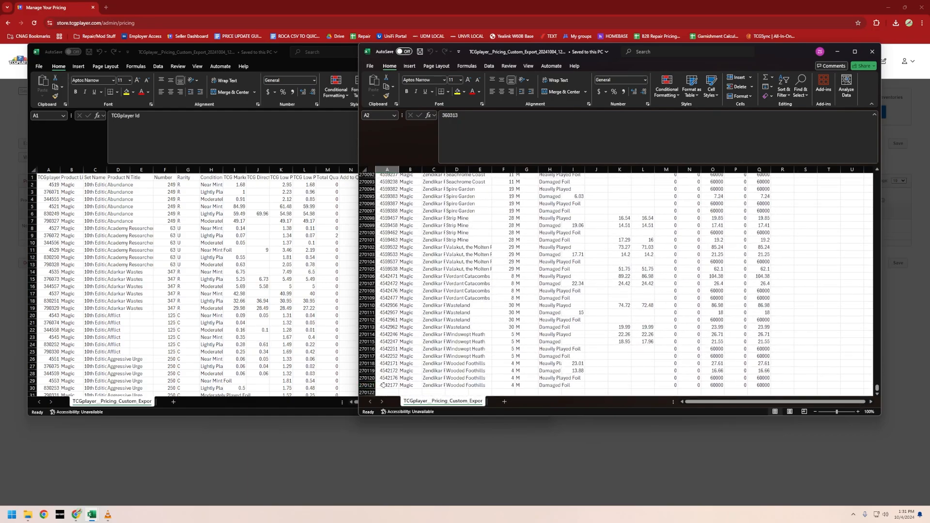
{"action": "left_click", "coordinate": [762, 385], "text": "shift"}
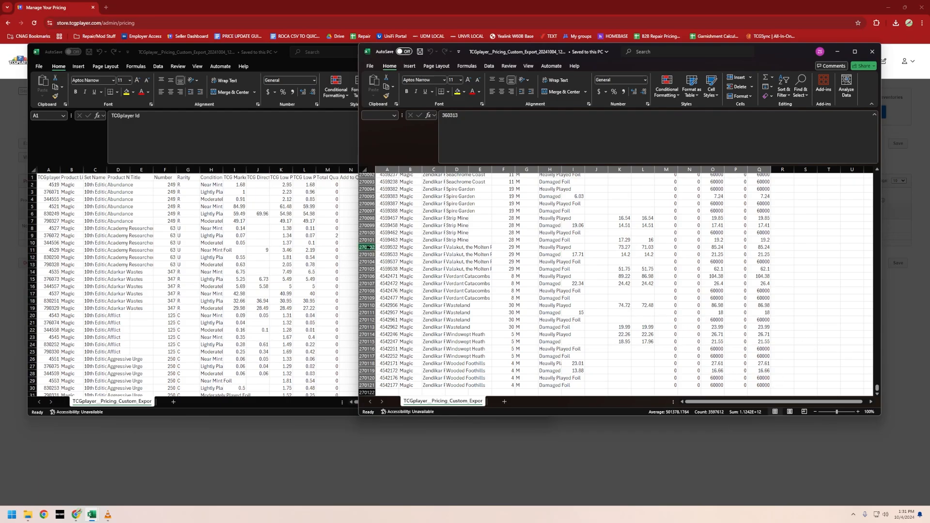
{"action": "key", "text": "ctrl+c"}
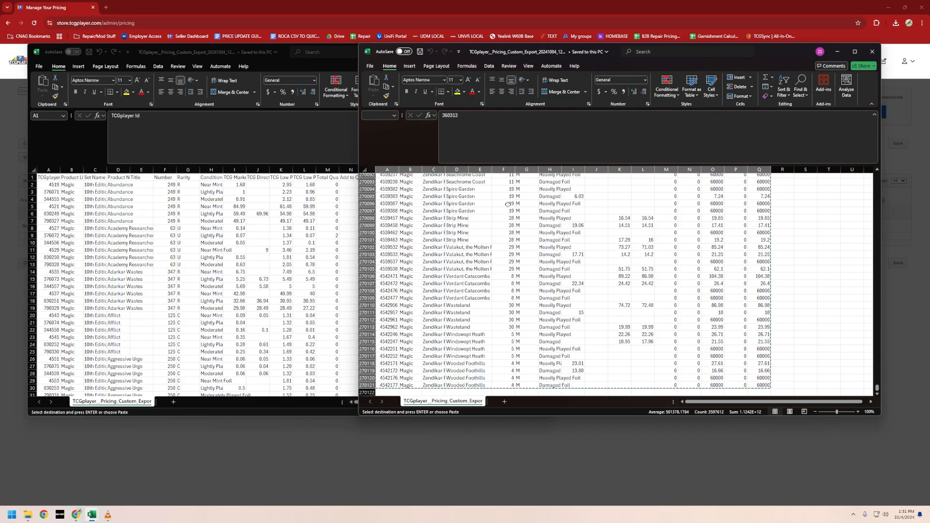
- Paste the copied rows beneath the other export's data at A405182, and close the source workbook without keeping the clipboard contents
{"action": "left_click", "coordinate": [255, 49]}
{"action": "left_click_drag", "start_coordinate": [546, 177], "coordinate": [547, 387]}
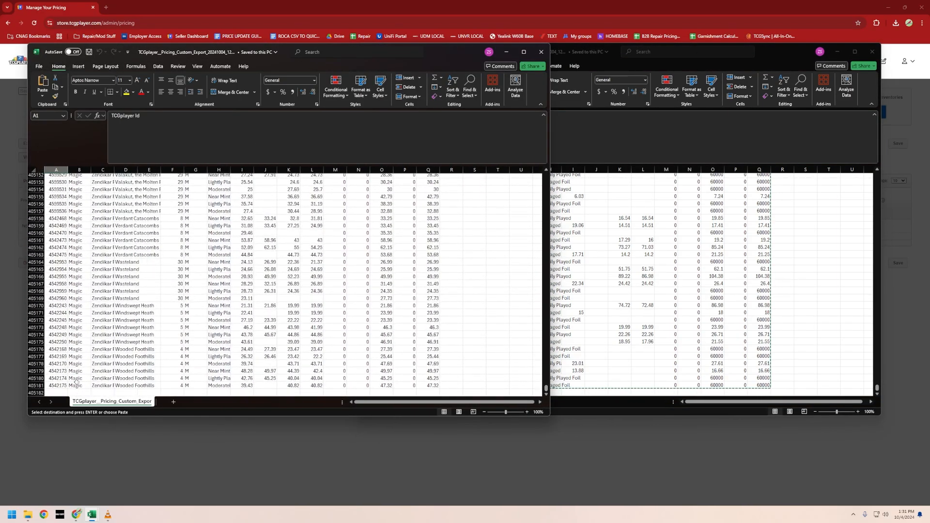
{"action": "left_click", "coordinate": [58, 392]}
{"action": "scroll", "coordinate": [66, 389], "scroll_direction": "down", "scroll_amount": 1}
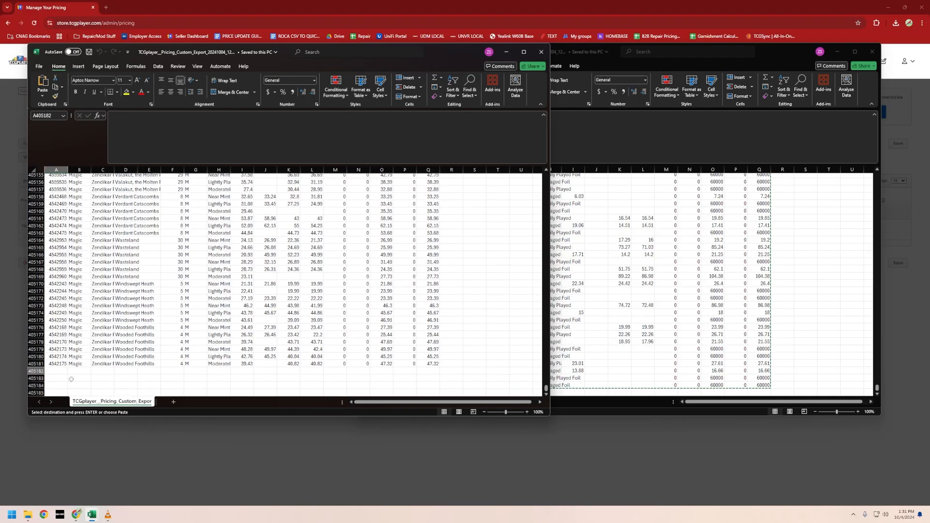
{"action": "key", "text": "ctrl+v"}
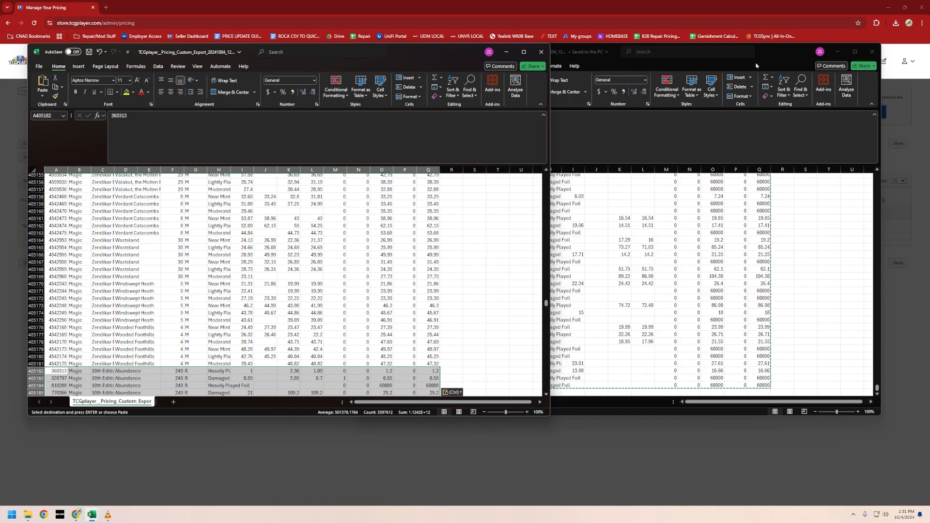
{"action": "left_click", "coordinate": [873, 51]}
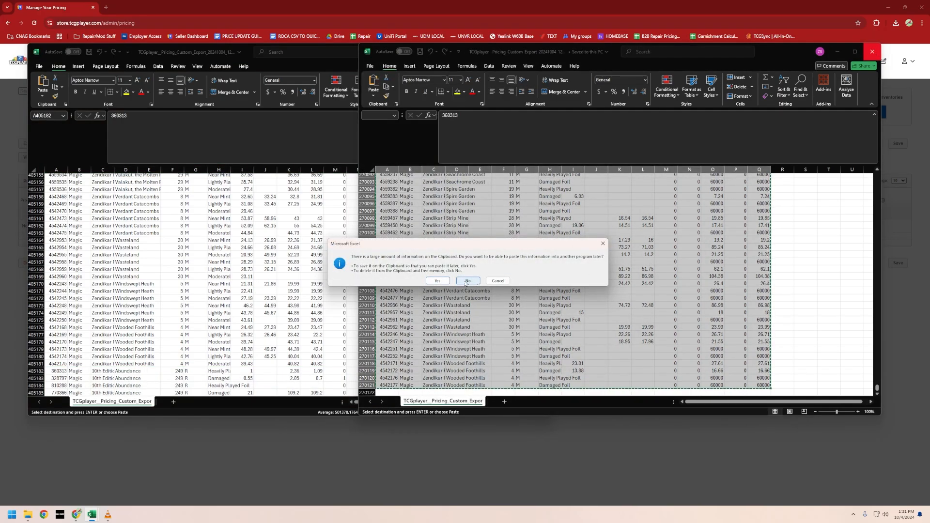
{"action": "left_click", "coordinate": [469, 281]}
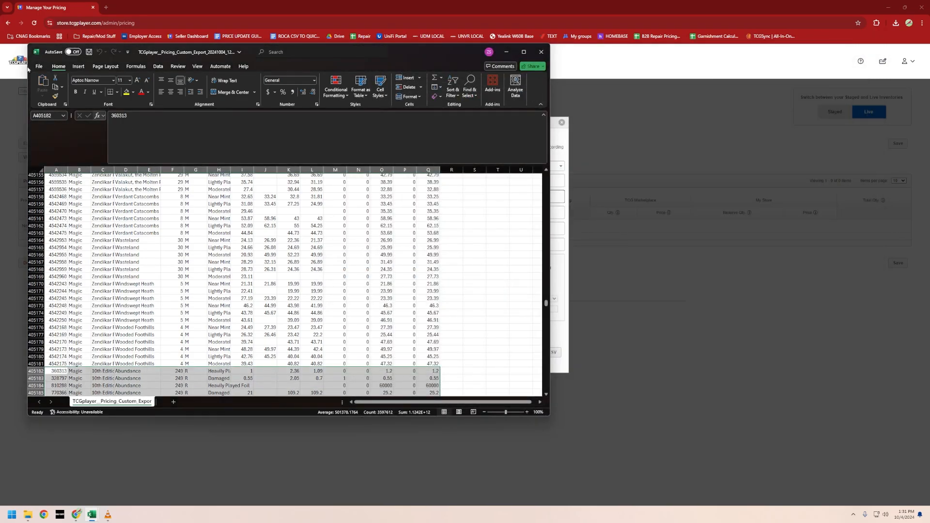
- Try to save the merged export over the CSV file current in the NC MTG PRICE UPDATES folder
{"action": "left_click_drag", "start_coordinate": [416, 58], "coordinate": [619, 30]}
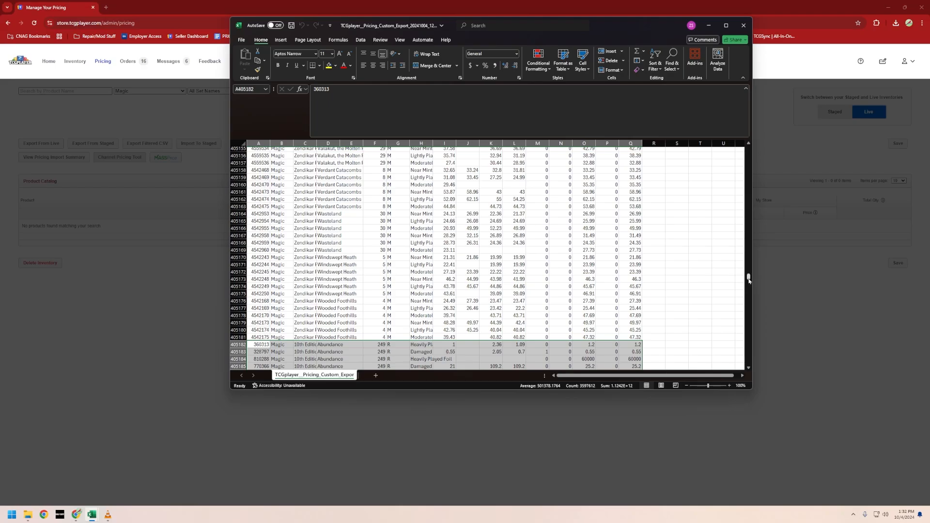
{"action": "left_click", "coordinate": [247, 39]}
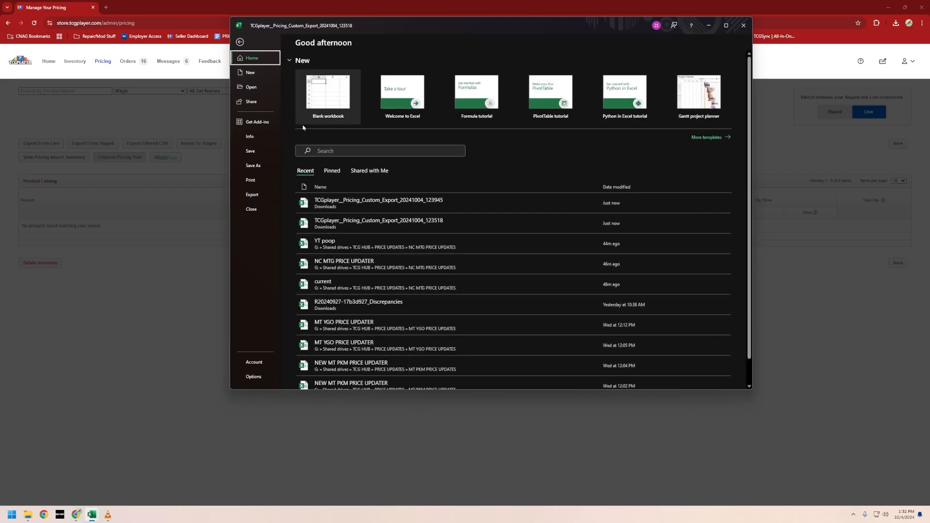
{"action": "left_click", "coordinate": [257, 165]}
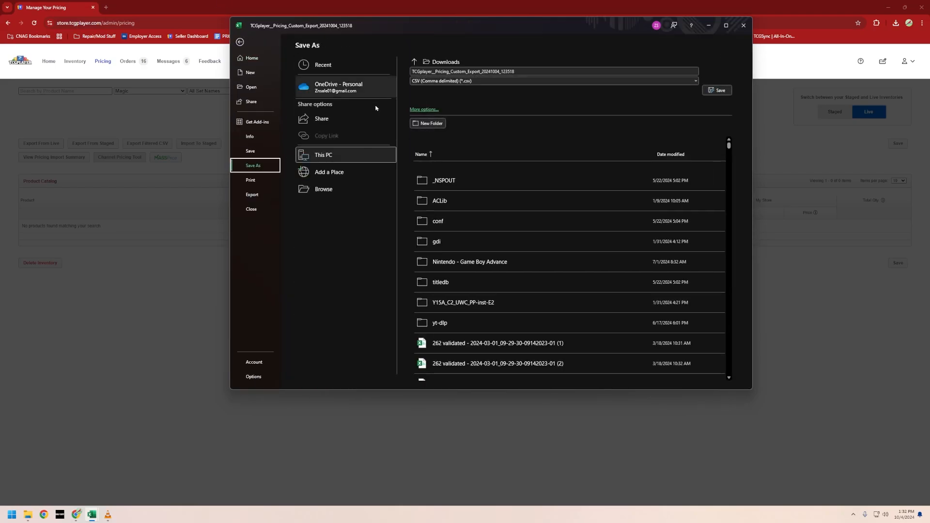
{"action": "left_click", "coordinate": [445, 61]}
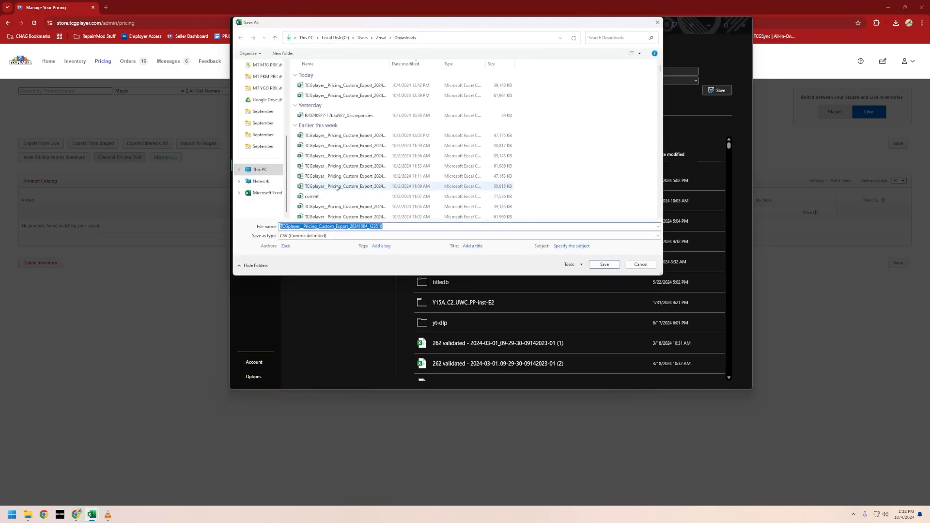
{"action": "left_click", "coordinate": [264, 134]}
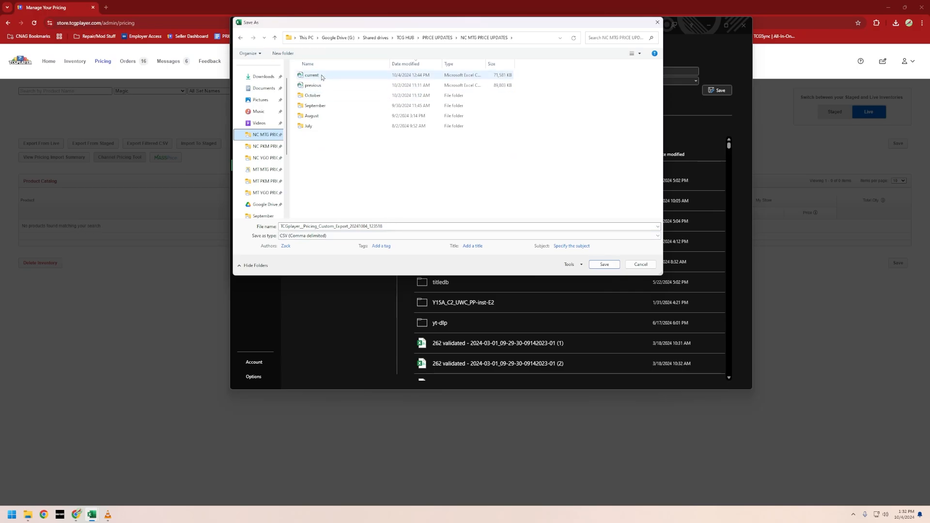
{"action": "double_click", "coordinate": [395, 225]}
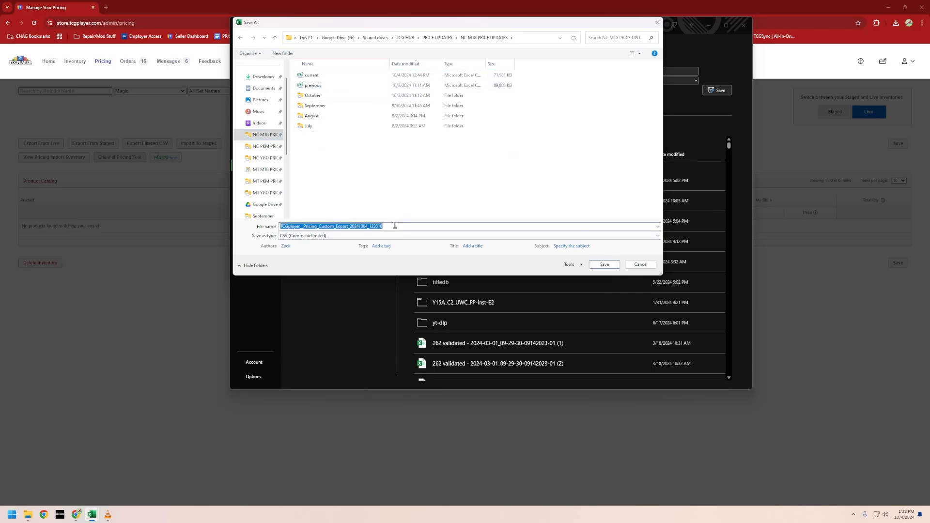
{"action": "left_click", "coordinate": [313, 75]}
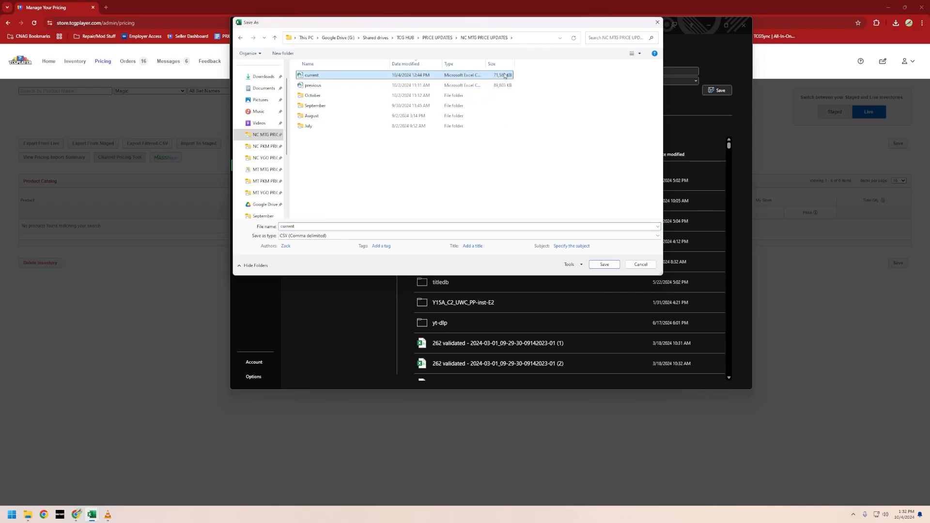
{"action": "left_click", "coordinate": [641, 264]}
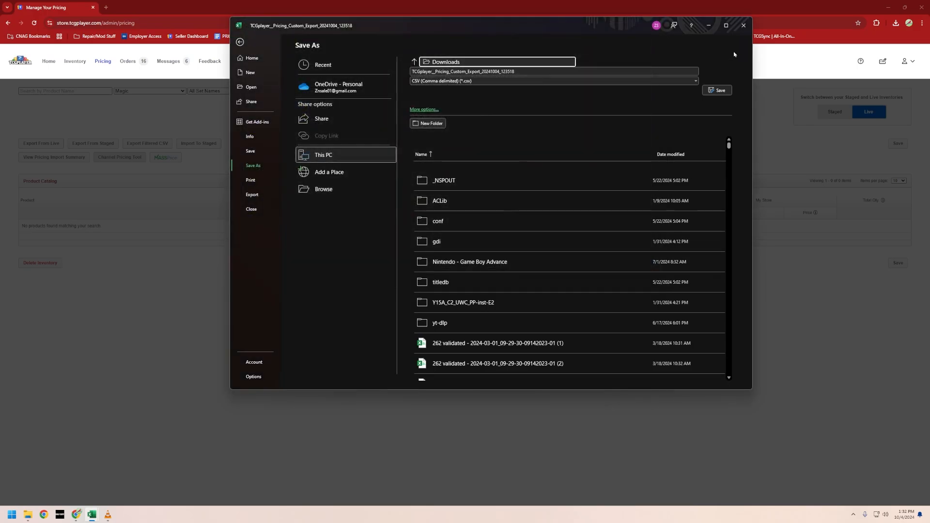
- Close the merged workbook and select the current CSV in the NC MTG PRICE UPDATES folder in File Explorer
{"action": "left_click", "coordinate": [744, 25]}
{"action": "left_click", "coordinate": [516, 262]}
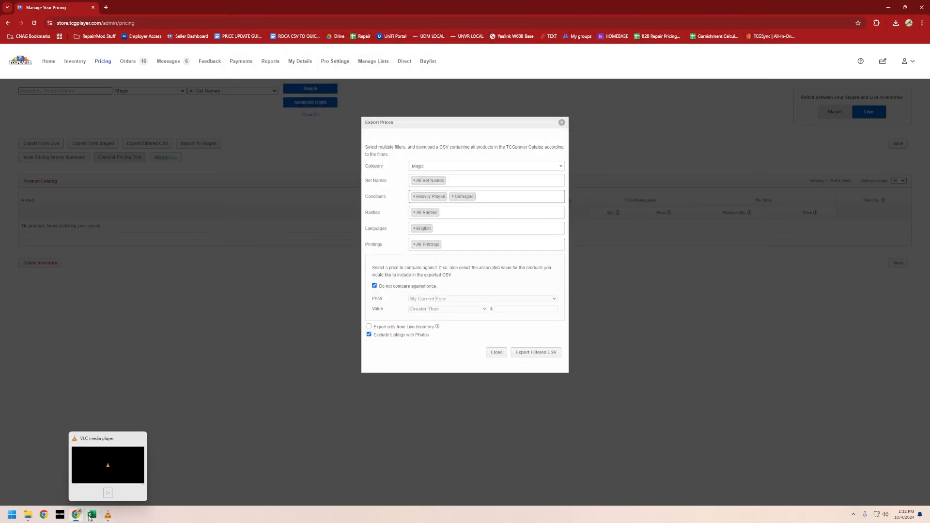
{"action": "mouse_move", "coordinate": [28, 514]}
{"action": "left_click", "coordinate": [33, 473]}
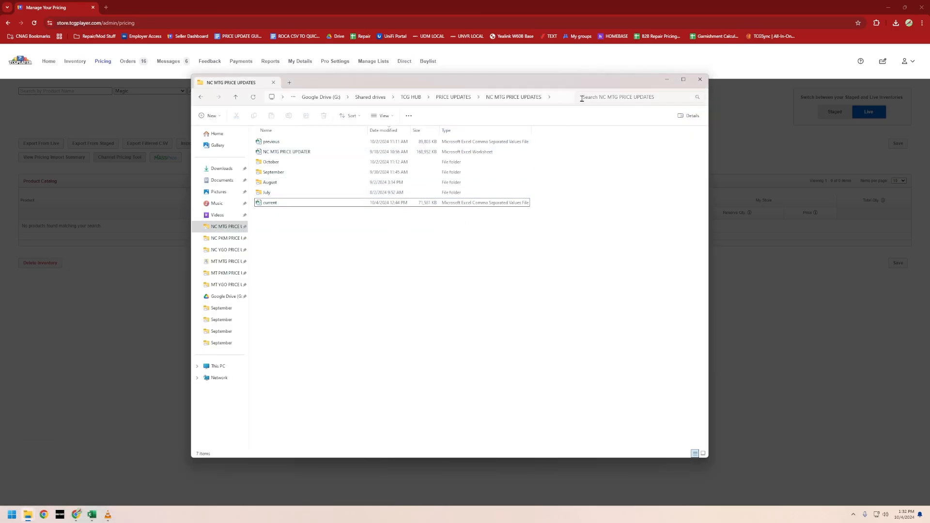
{"action": "left_click", "coordinate": [297, 203]}
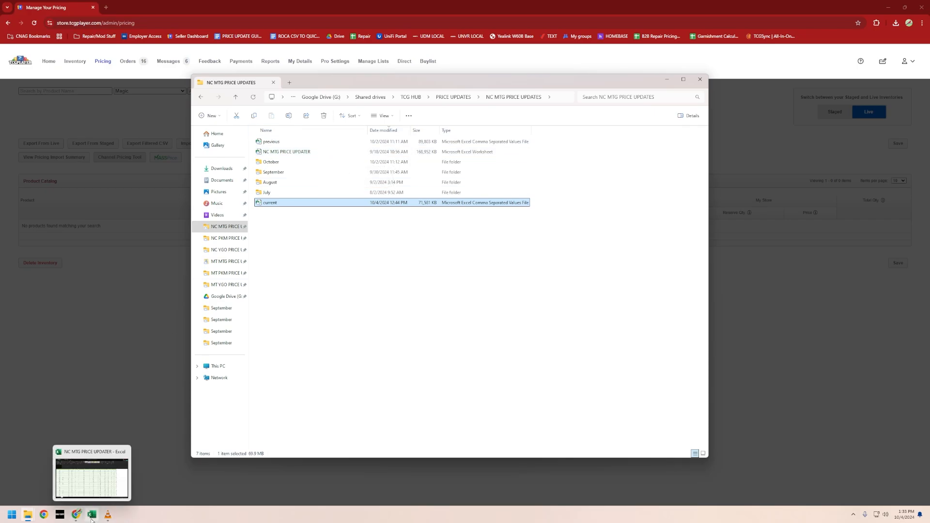
- Switch to the NC MTG PRICE UPDATER workbook in Excel and examine its previous and current sheets and the data tools
{"action": "left_click", "coordinate": [130, 470]}
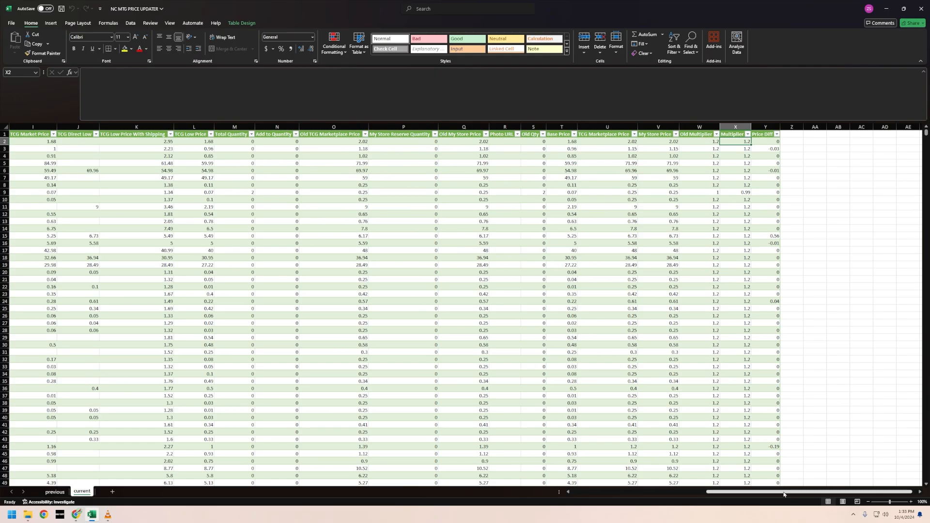
{"action": "left_click", "coordinate": [57, 496]}
{"action": "left_click", "coordinate": [81, 492]}
{"action": "left_click", "coordinate": [58, 495]}
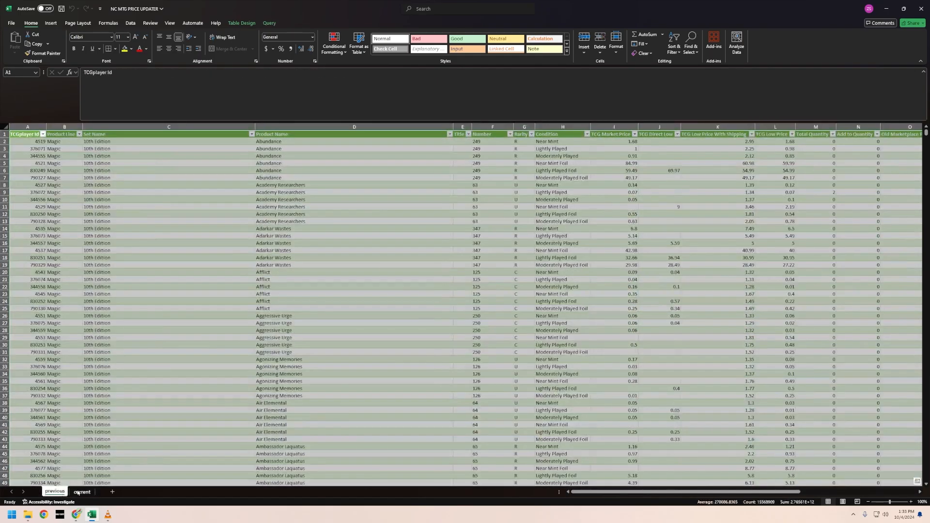
{"action": "left_click", "coordinate": [81, 492]}
{"action": "left_click", "coordinate": [57, 495]}
{"action": "left_click", "coordinate": [81, 493]}
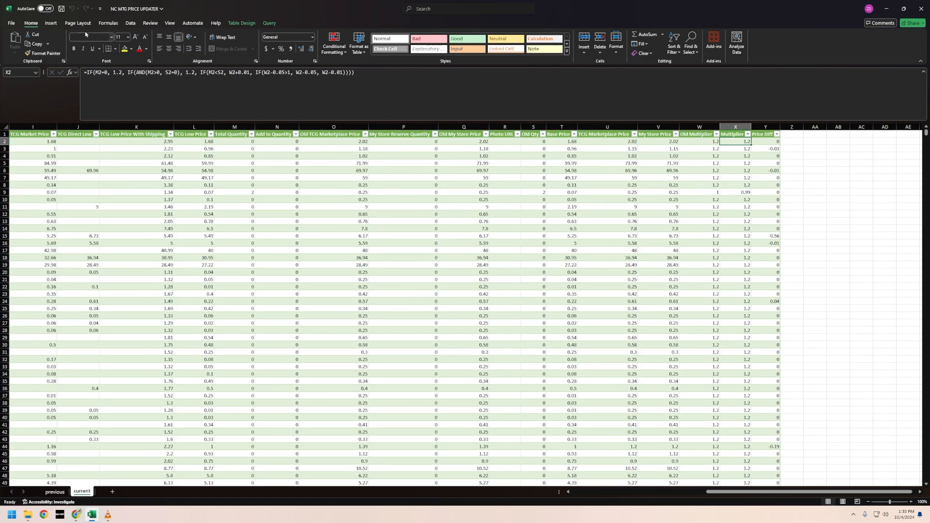
{"action": "left_click", "coordinate": [133, 24]}
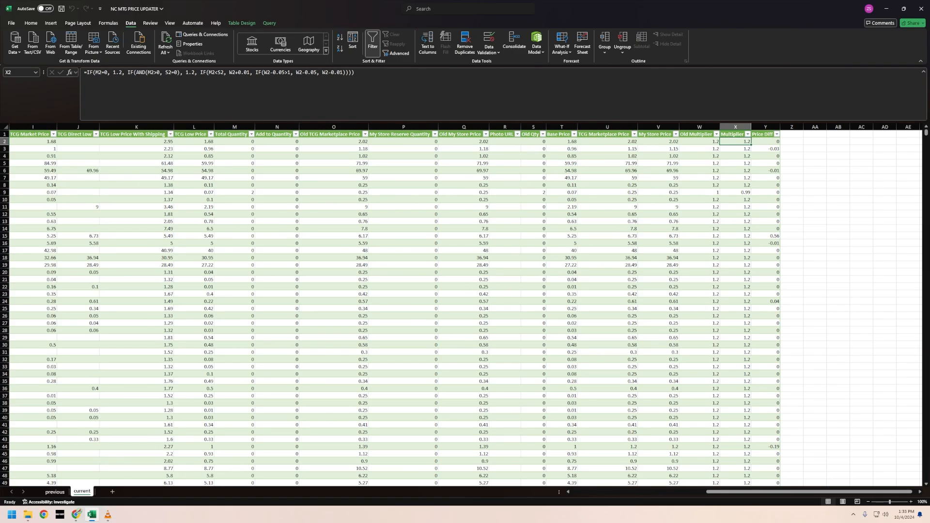
{"action": "left_click", "coordinate": [887, 9]}
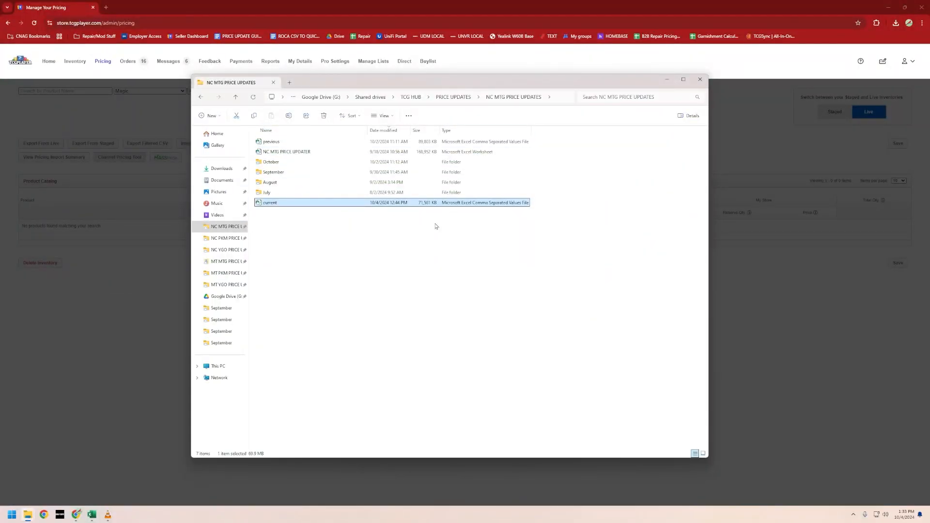
- Create a new Excel worksheet file named YT Poop in the NC MTG PRICE UPDATES folder and open it
{"action": "right_click", "coordinate": [310, 246]}
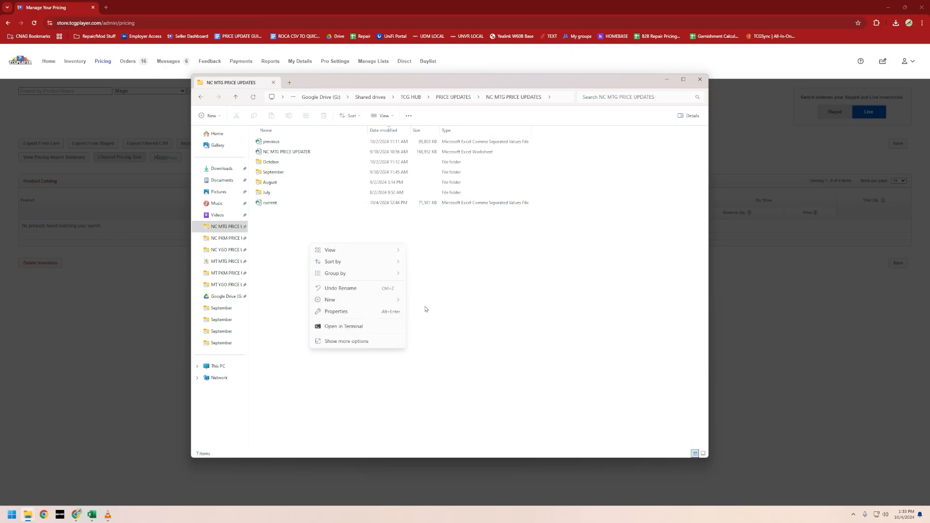
{"action": "mouse_move", "coordinate": [391, 302]}
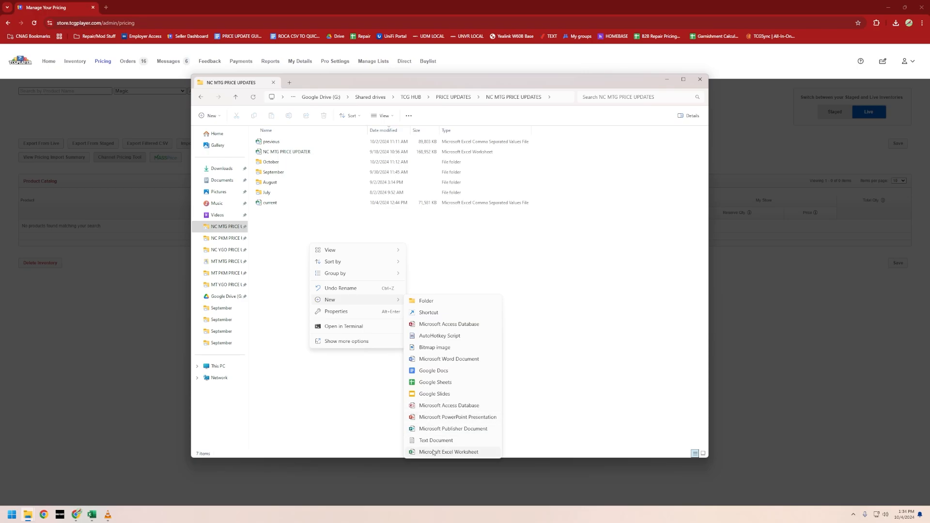
{"action": "left_click", "coordinate": [448, 452]}
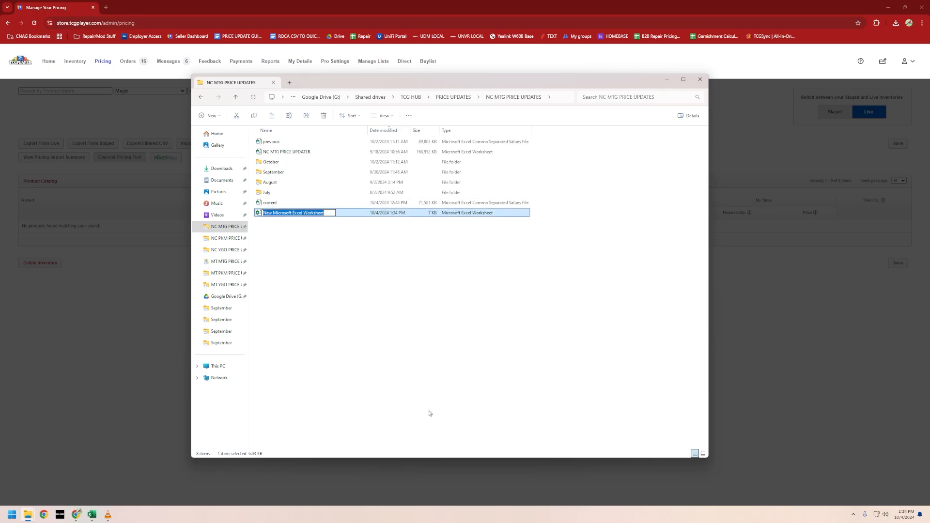
{"action": "type", "text": "YT Poop"}
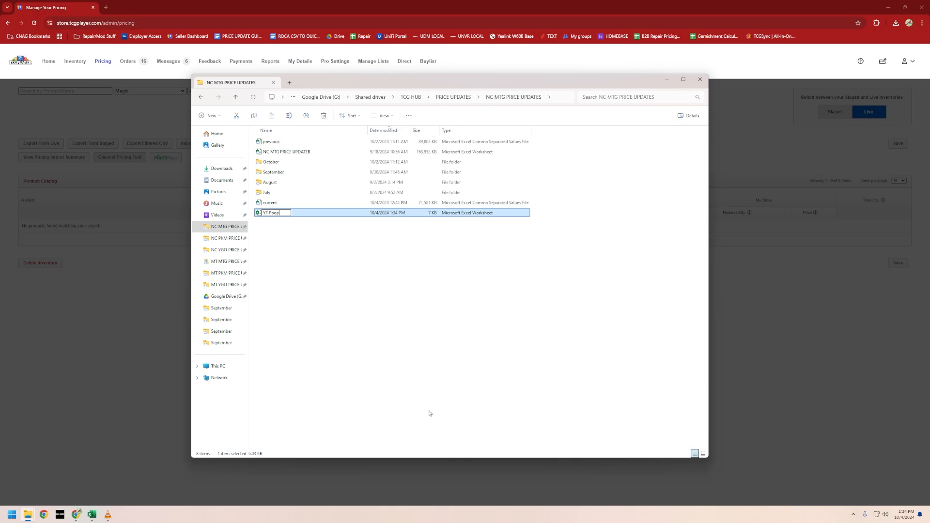
{"action": "key", "text": "Return"}
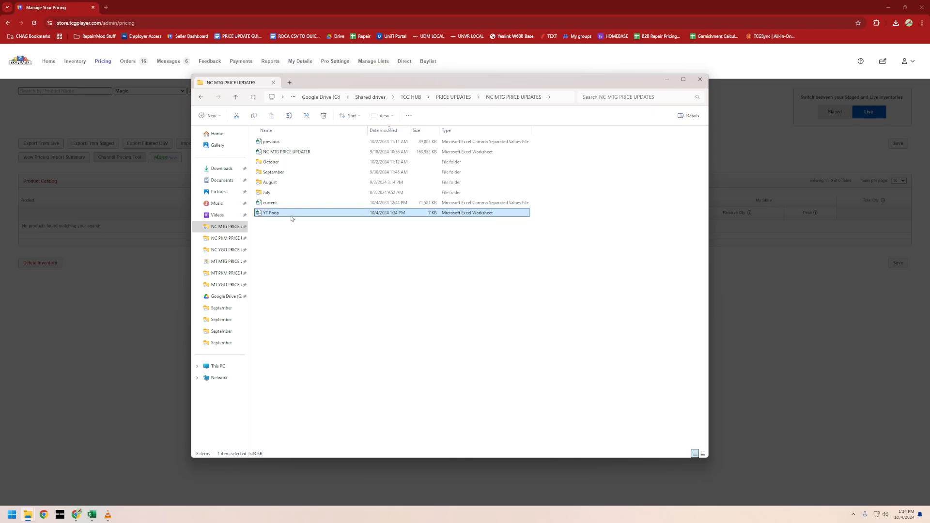
{"action": "double_click", "coordinate": [309, 215]}
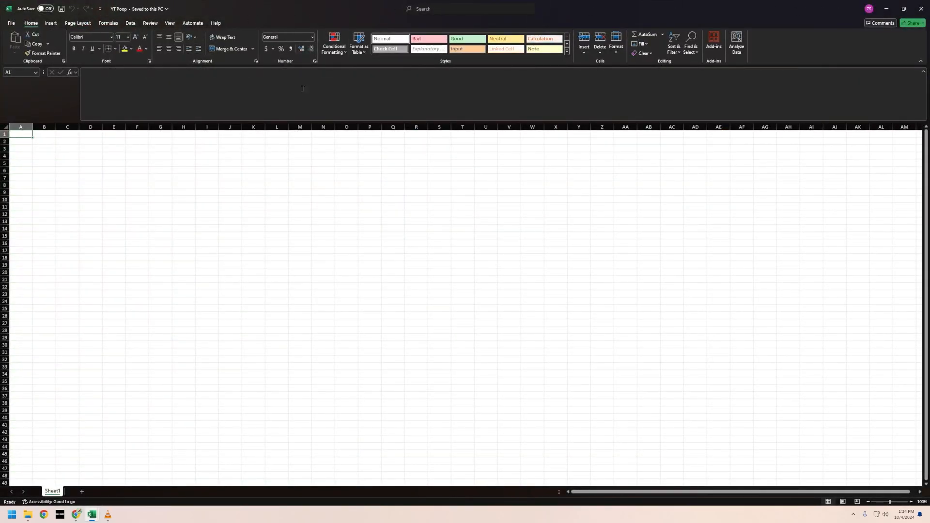
- Import the current CSV from the NC MTG PRICE UPDATES folder into the blank workbook and open it for transformation in Power Query Editor
{"action": "left_click", "coordinate": [130, 23]}
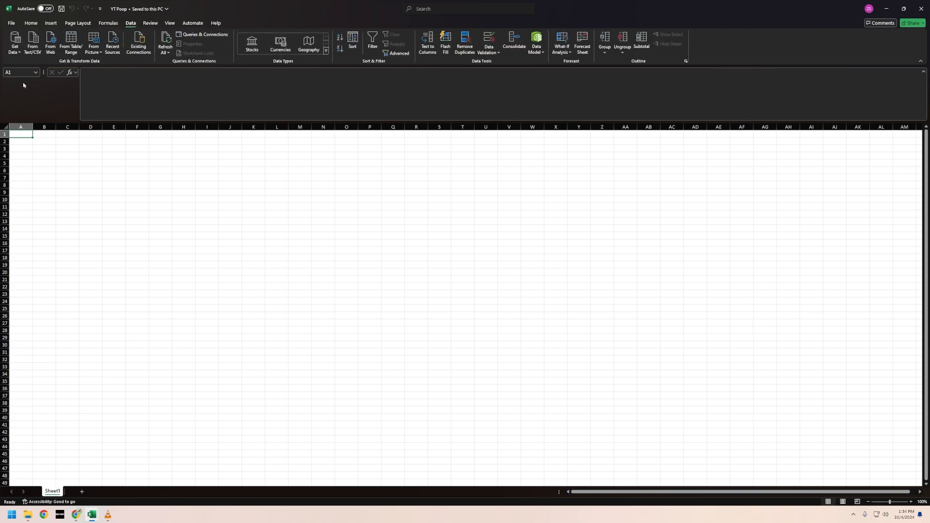
{"action": "left_click", "coordinate": [33, 44]}
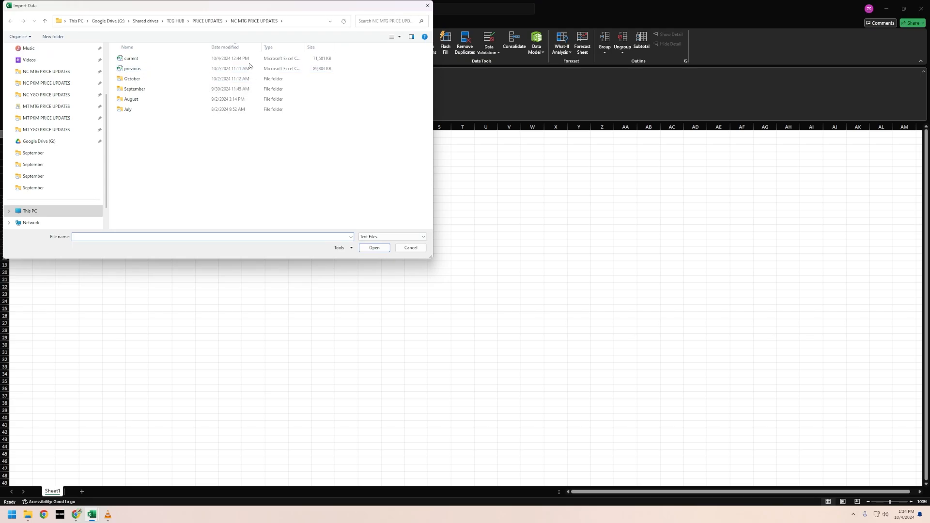
{"action": "left_click", "coordinate": [151, 59]}
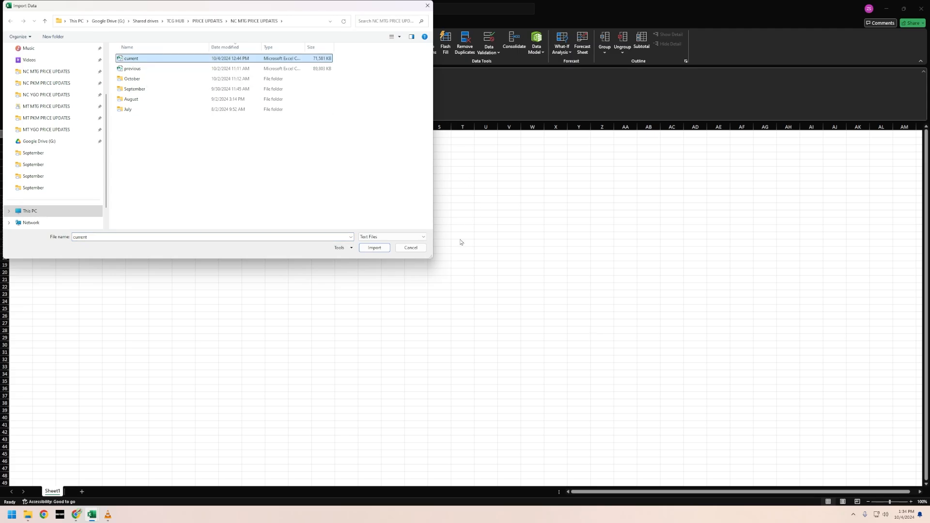
{"action": "left_click", "coordinate": [375, 249]}
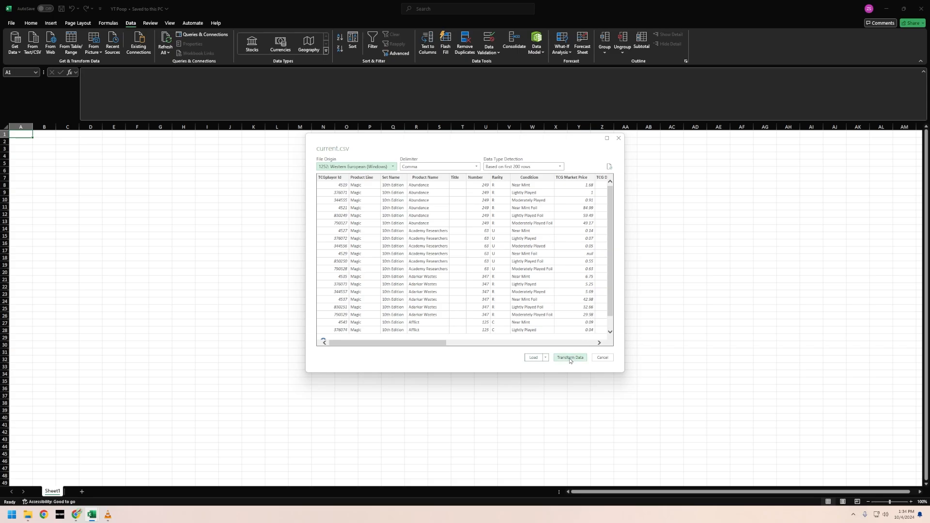
{"action": "left_click", "coordinate": [571, 358]}
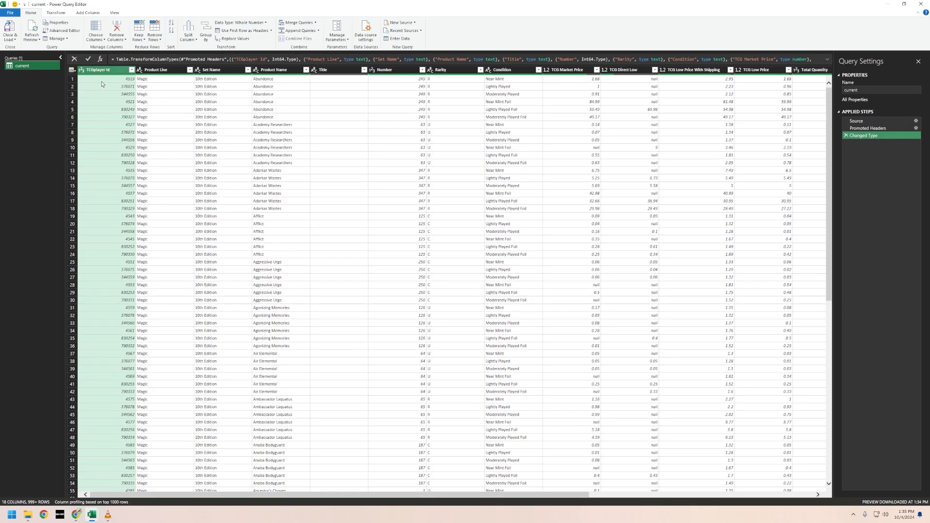
{"action": "left_click", "coordinate": [83, 78]}
{"action": "left_click", "coordinate": [82, 70]}
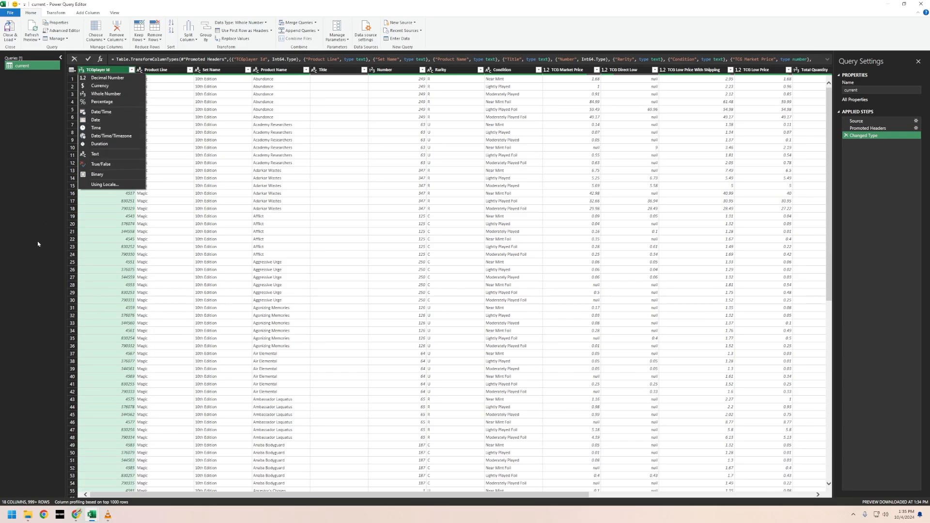
{"action": "left_click", "coordinate": [100, 239]}
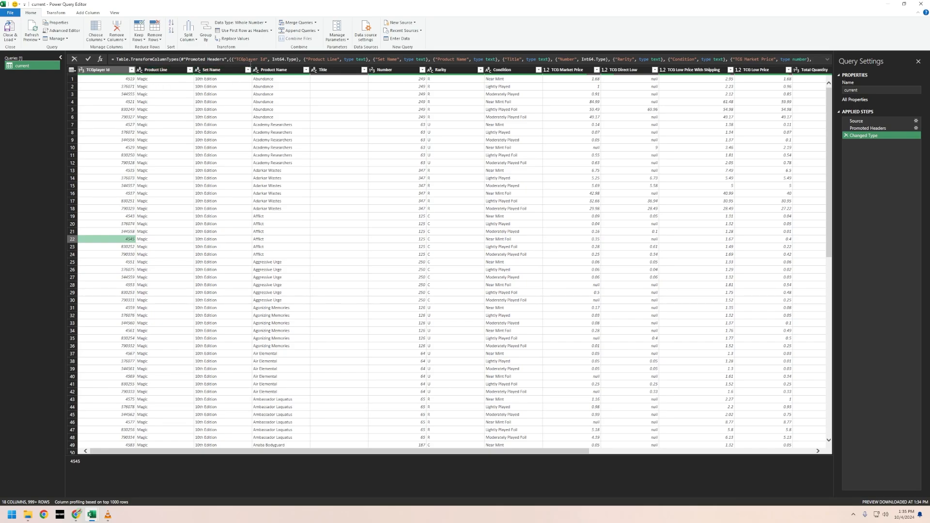
- Set the Number column's data type to Text, replacing the existing type conversion
{"action": "left_click", "coordinate": [372, 71]}
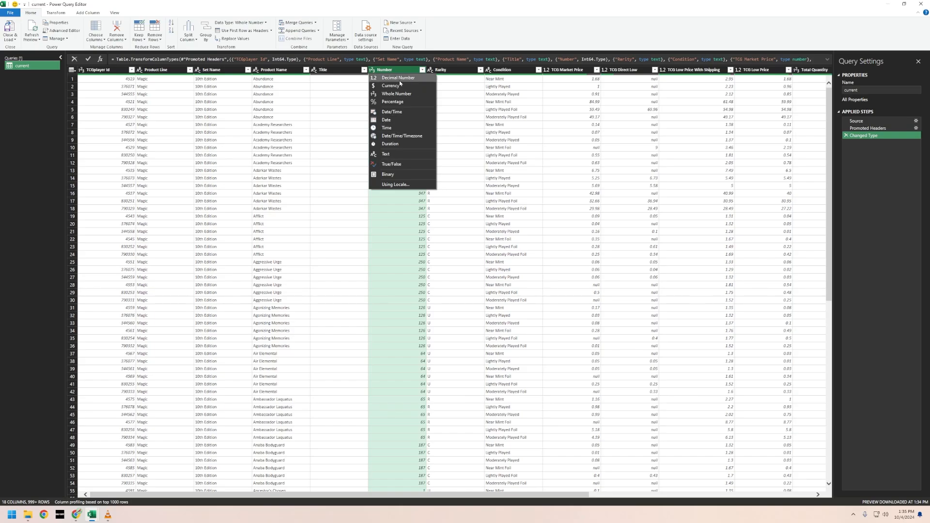
{"action": "left_click", "coordinate": [398, 154]}
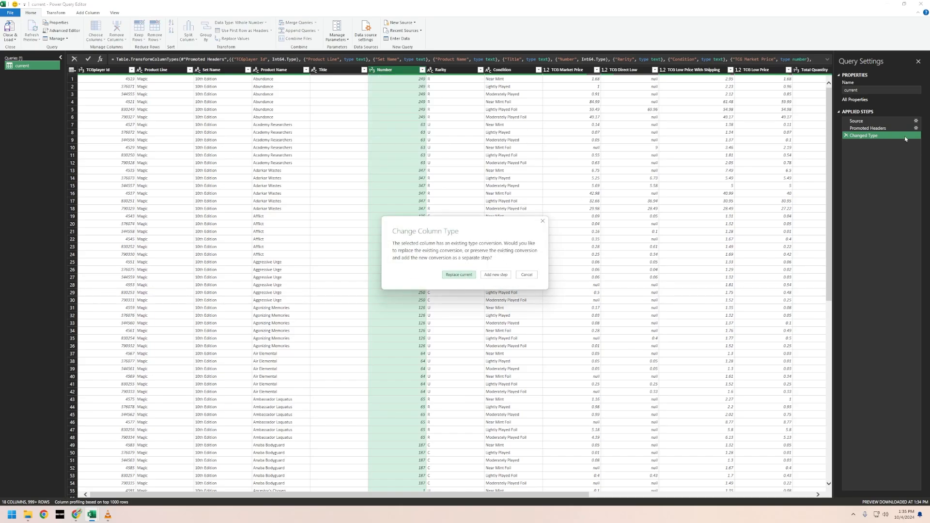
{"action": "left_click", "coordinate": [459, 275]}
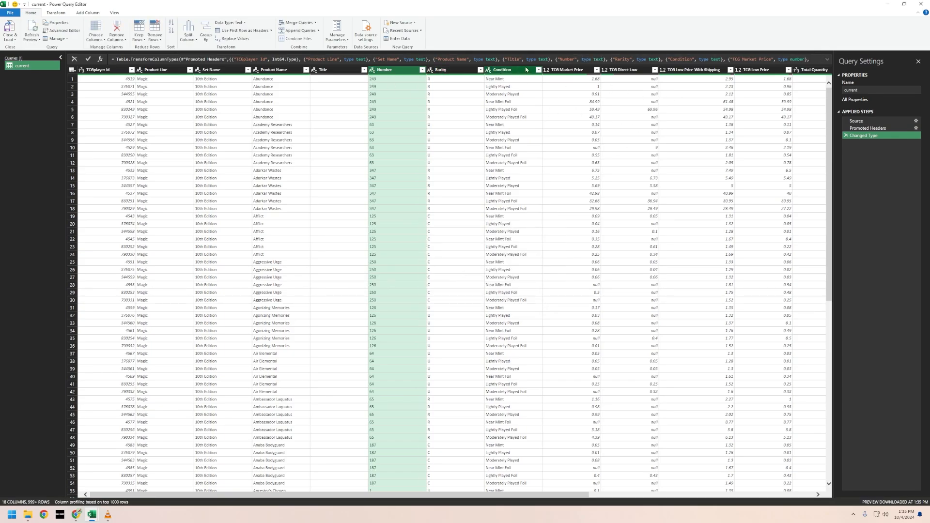
- Set the TCG Market Price and TCG Direct Low columns to the Currency data type, replacing the existing conversions
{"action": "left_click_drag", "start_coordinate": [558, 495], "coordinate": [815, 502]}
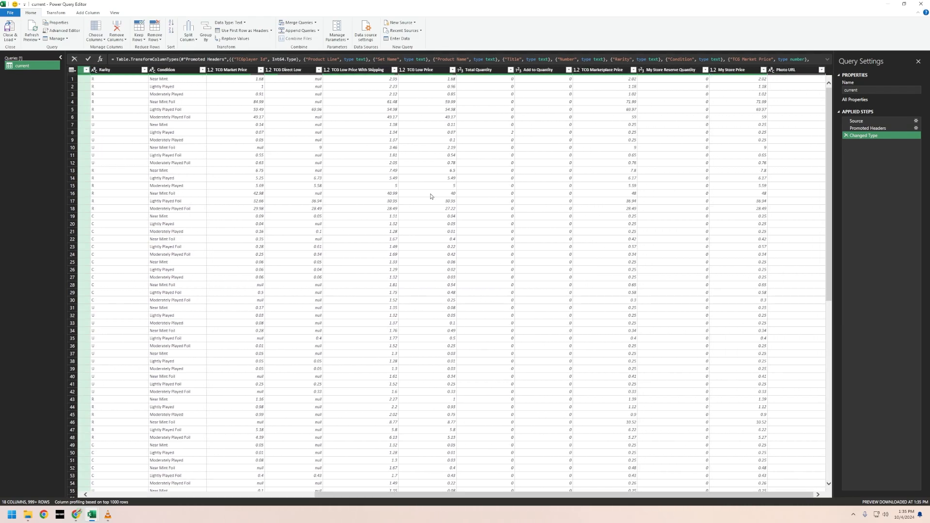
{"action": "left_click", "coordinate": [213, 71]}
{"action": "left_click", "coordinate": [228, 83]}
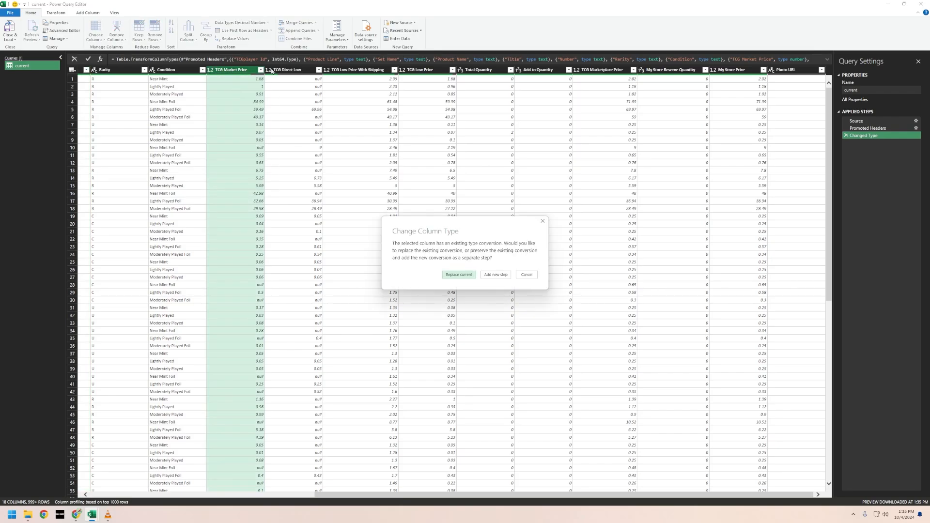
{"action": "left_click", "coordinate": [459, 275]}
{"action": "left_click", "coordinate": [275, 70]}
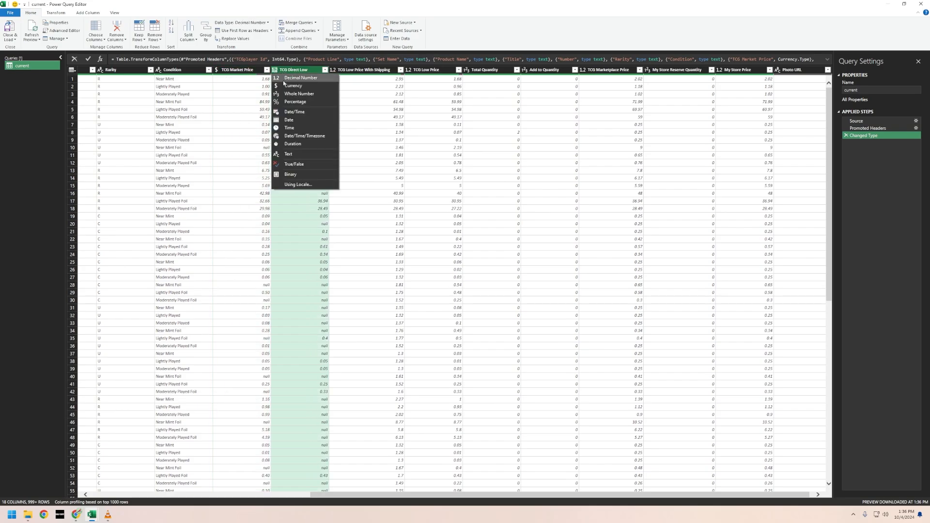
{"action": "left_click", "coordinate": [294, 86]}
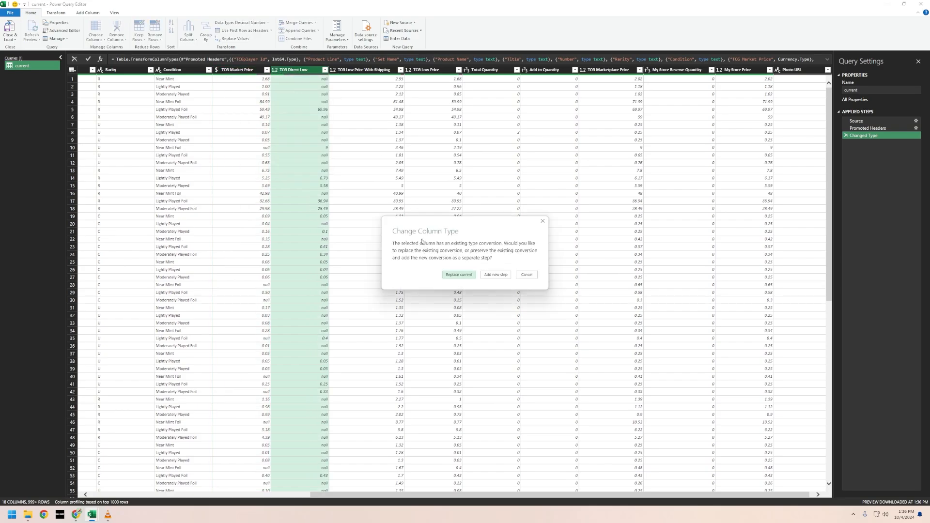
{"action": "left_click", "coordinate": [458, 275]}
- Set the TCG Low Price With Shipping and TCG Low Price columns to Currency, replacing the existing conversions
{"action": "left_click", "coordinate": [334, 69]}
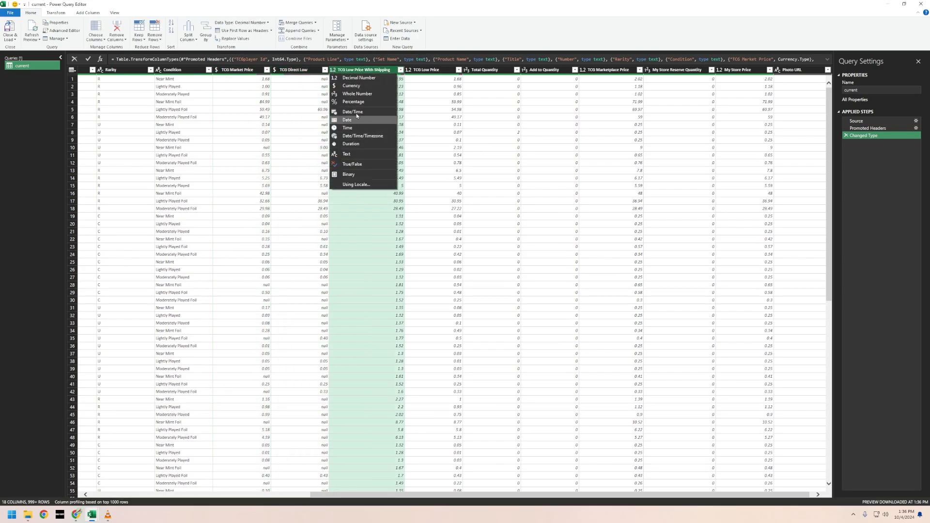
{"action": "left_click", "coordinate": [352, 86]}
{"action": "left_click", "coordinate": [451, 274]}
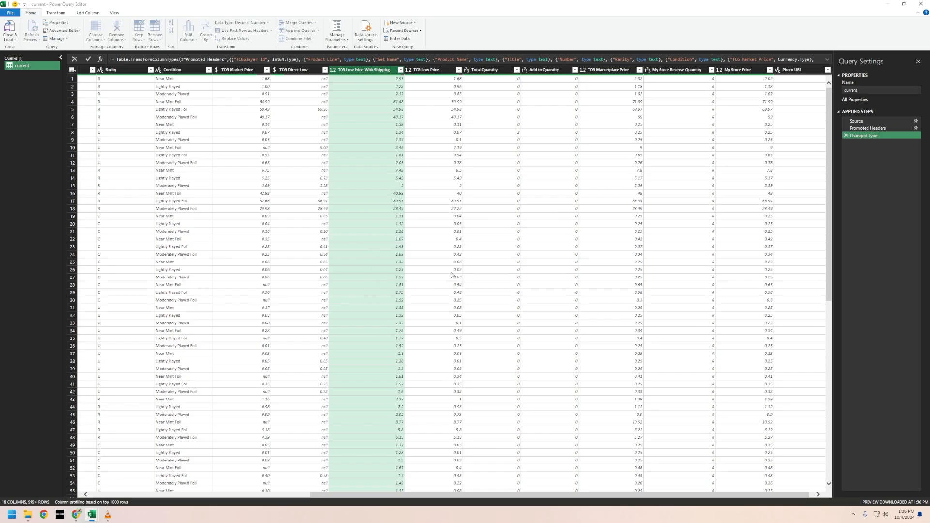
{"action": "left_click", "coordinate": [408, 69]}
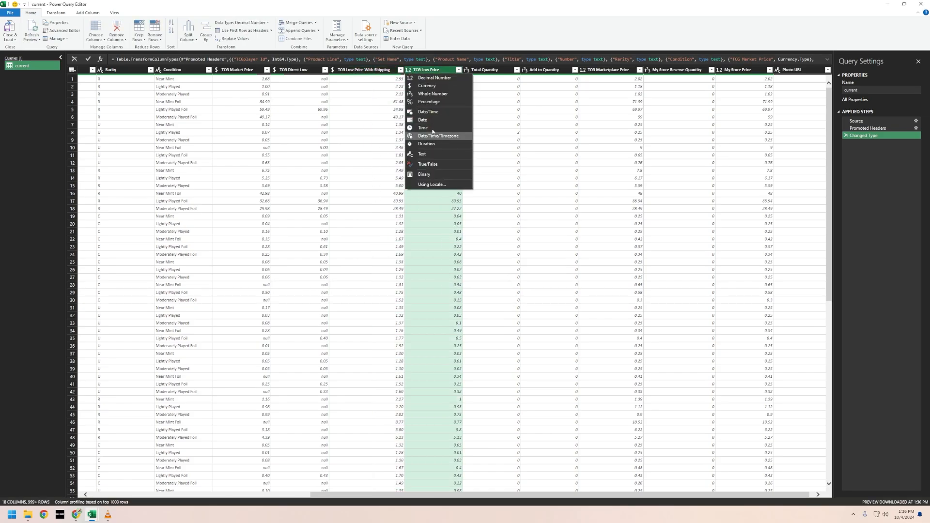
{"action": "left_click", "coordinate": [427, 86]}
{"action": "left_click", "coordinate": [459, 275]}
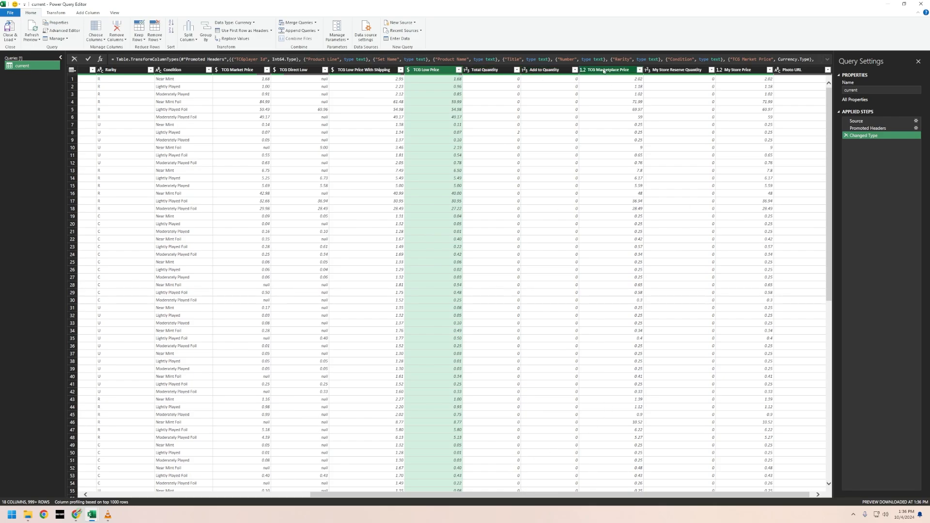
- Set the TCG Marketplace Price and My Store Price columns to Currency, replacing the existing conversions
{"action": "left_click", "coordinate": [587, 70]}
{"action": "left_click", "coordinate": [601, 92]}
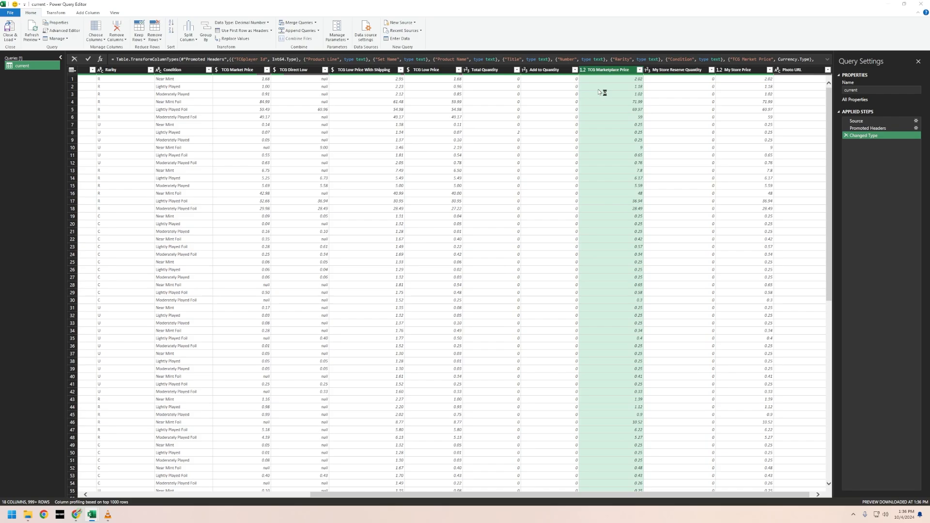
{"action": "left_click", "coordinate": [460, 276]}
{"action": "left_click", "coordinate": [719, 72]}
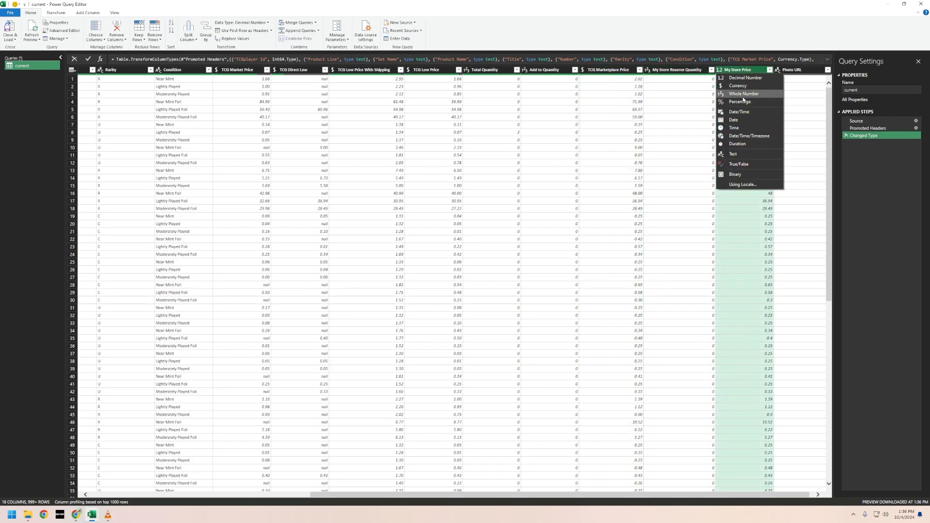
{"action": "left_click", "coordinate": [737, 92]}
{"action": "left_click", "coordinate": [459, 275]}
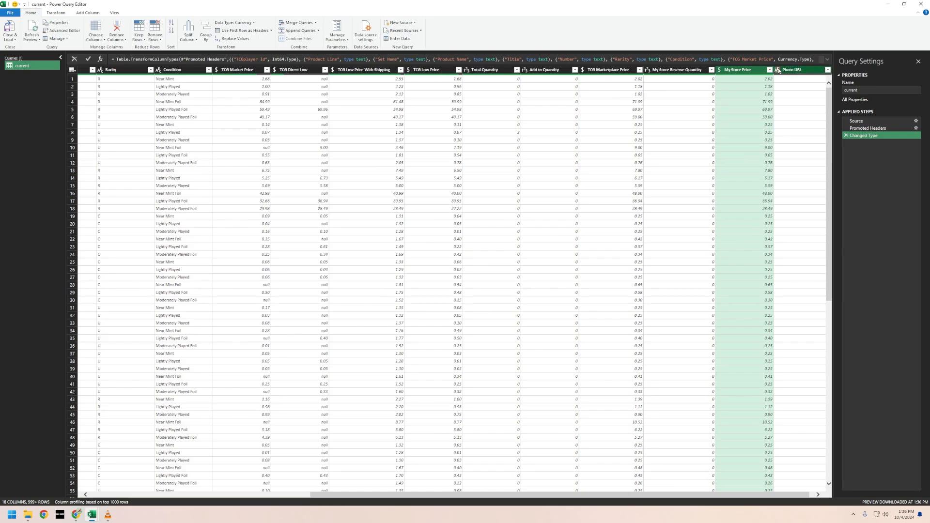
- Rename the TCG Marketplace Price column to Old TCG Marketplace Price
{"action": "left_click_drag", "start_coordinate": [722, 494], "coordinate": [725, 495]}
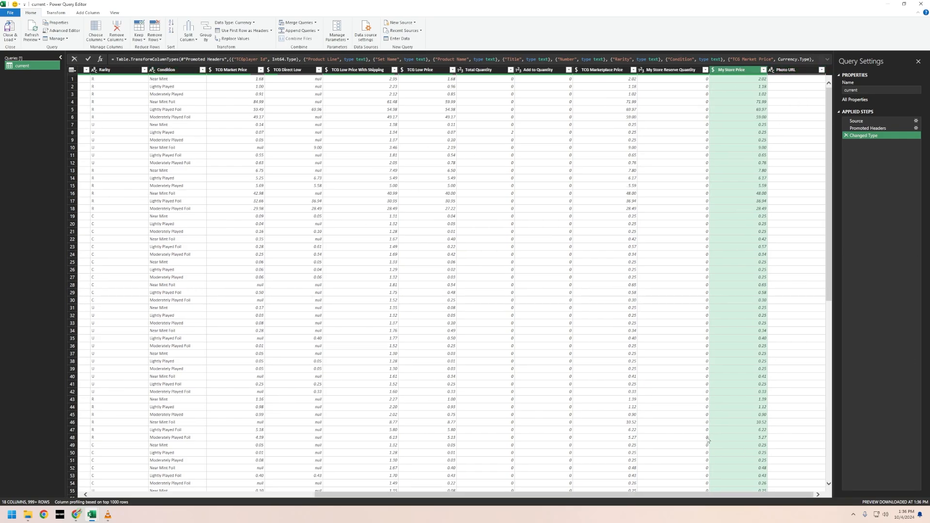
{"action": "left_click_drag", "start_coordinate": [768, 495], "coordinate": [863, 487]}
{"action": "left_click", "coordinate": [416, 69]}
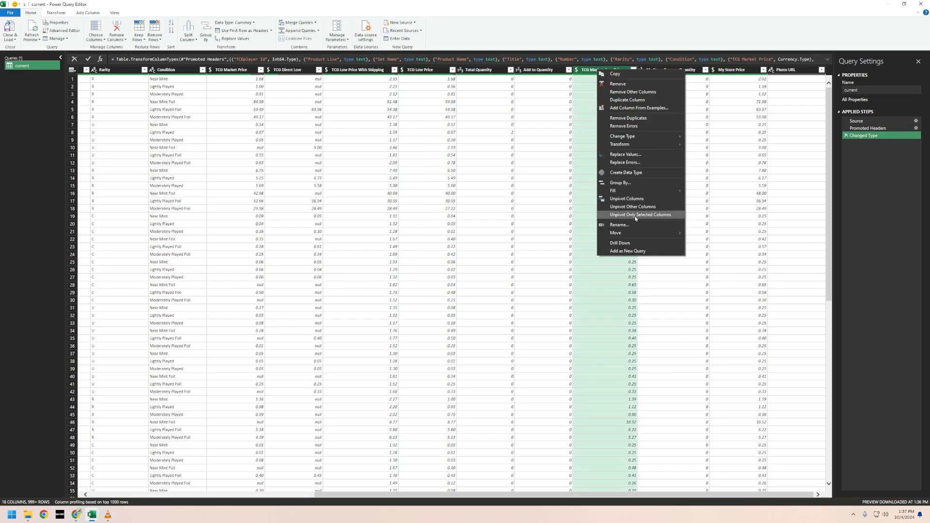
{"action": "left_click", "coordinate": [619, 225]}
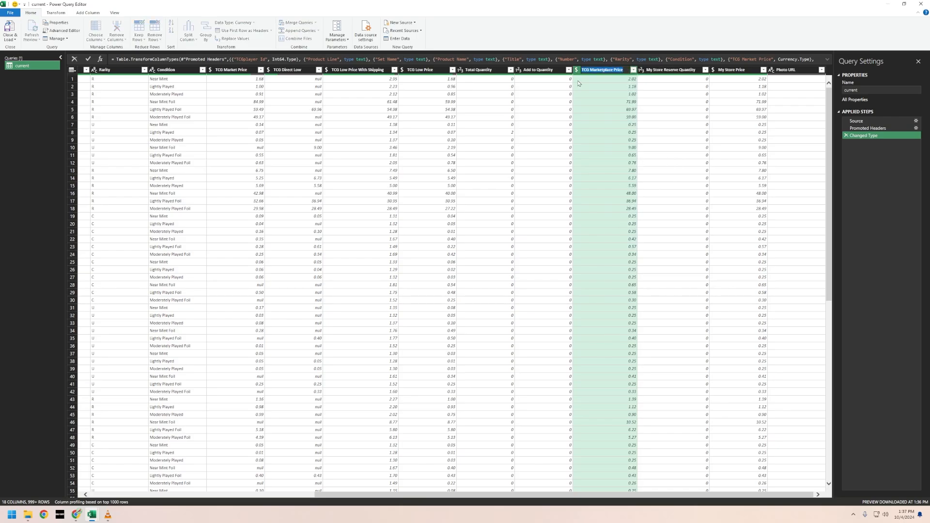
{"action": "key", "text": "Left"}
{"action": "type", "text": "Old"}
{"action": "key", "text": "Return"}
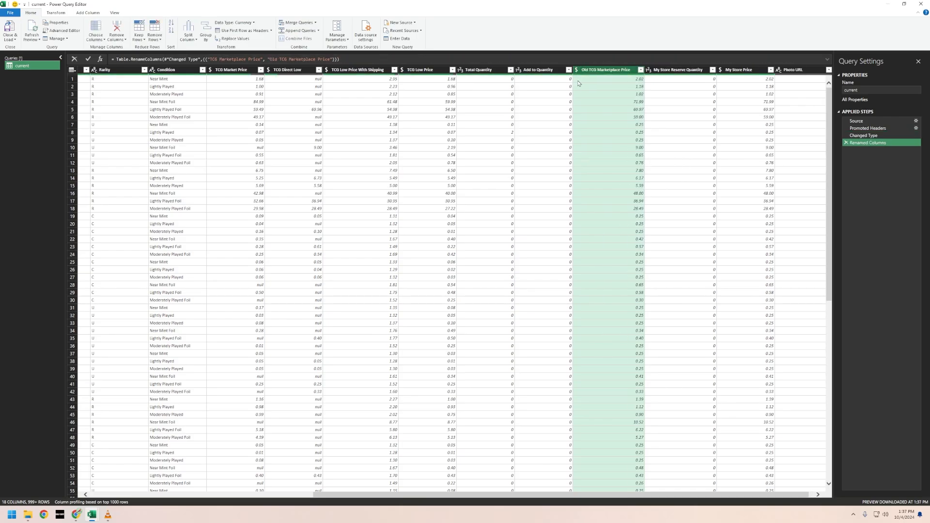
- Rename the My Store Price column to Old My Store Price
{"action": "left_click", "coordinate": [740, 73]}
{"action": "right_click", "coordinate": [739, 71]}
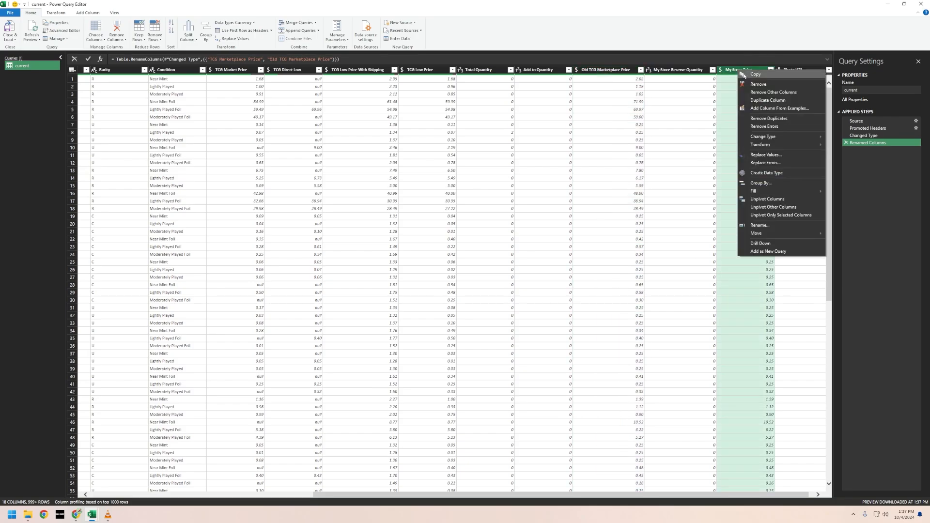
{"action": "left_click", "coordinate": [762, 225]}
{"action": "key", "text": "Left"}
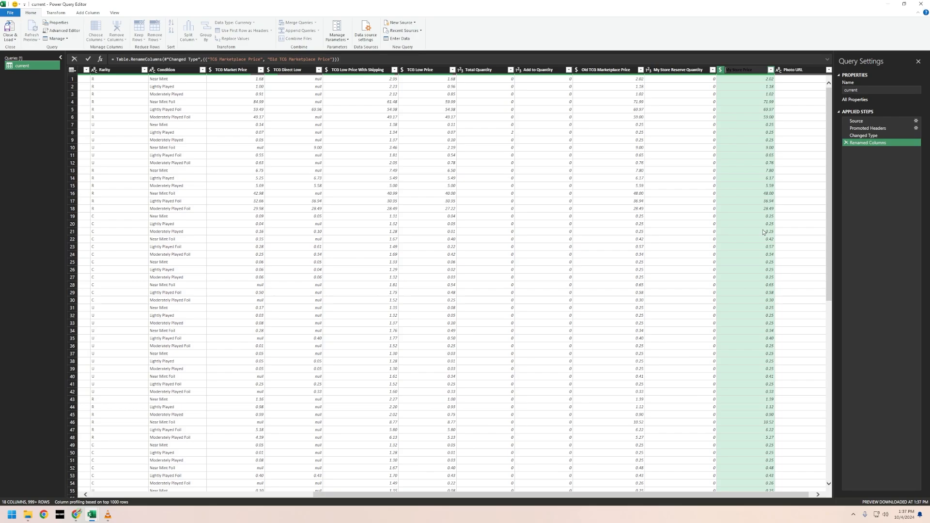
{"action": "type", "text": "Old"}
{"action": "key", "text": "Return"}
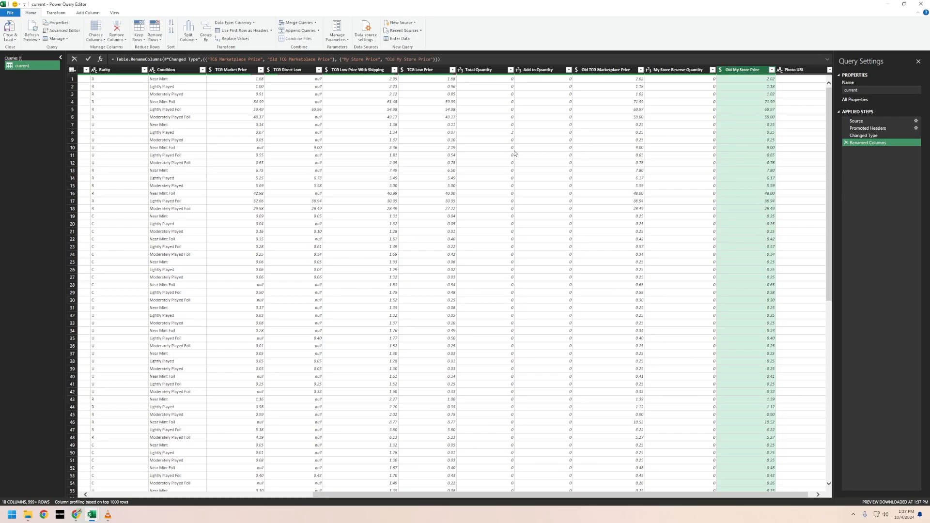
{"action": "scroll", "coordinate": [731, 494], "scroll_direction": "right", "scroll_amount": 1}
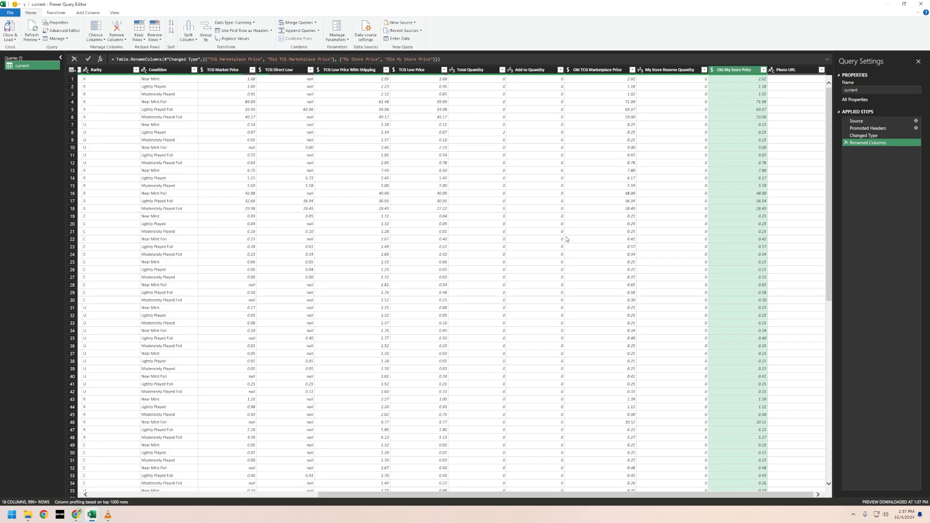
- Load the current query into the worksheet and add an Old Qty column after Photo URL, fitting its width to the header
{"action": "left_click", "coordinate": [11, 27]}
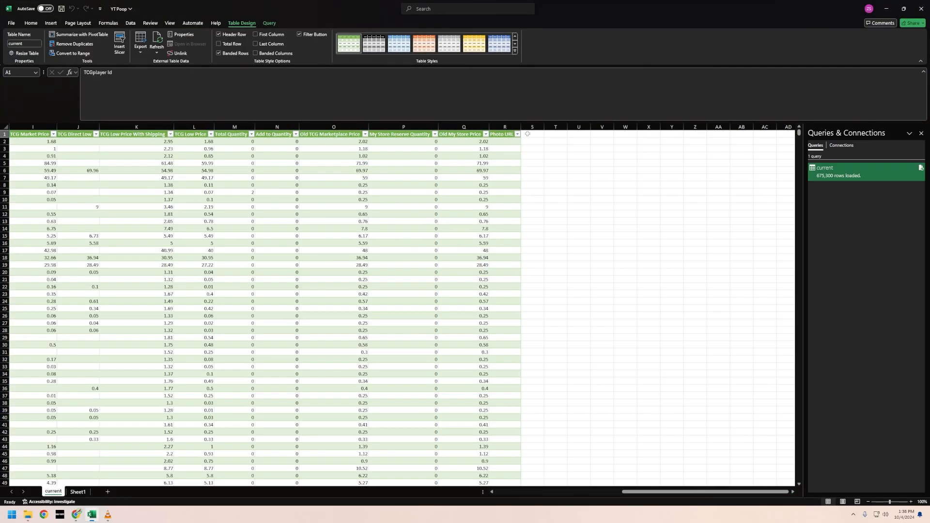
{"action": "left_click", "coordinate": [529, 134]}
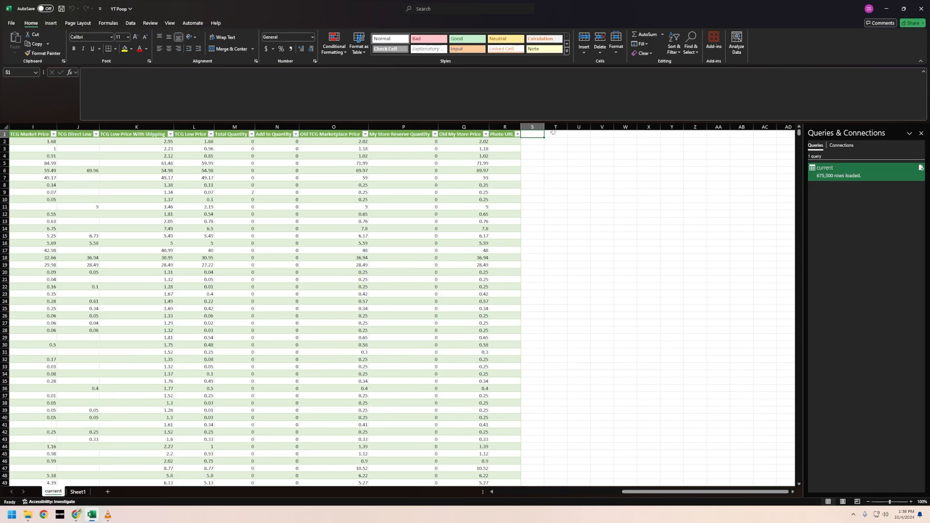
{"action": "type", "text": "Old Qty"}
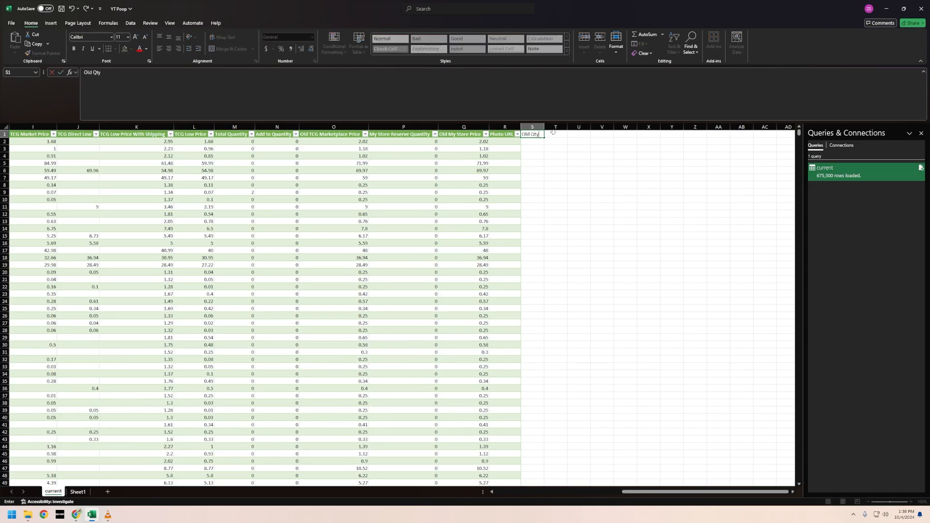
{"action": "key", "text": "Return"}
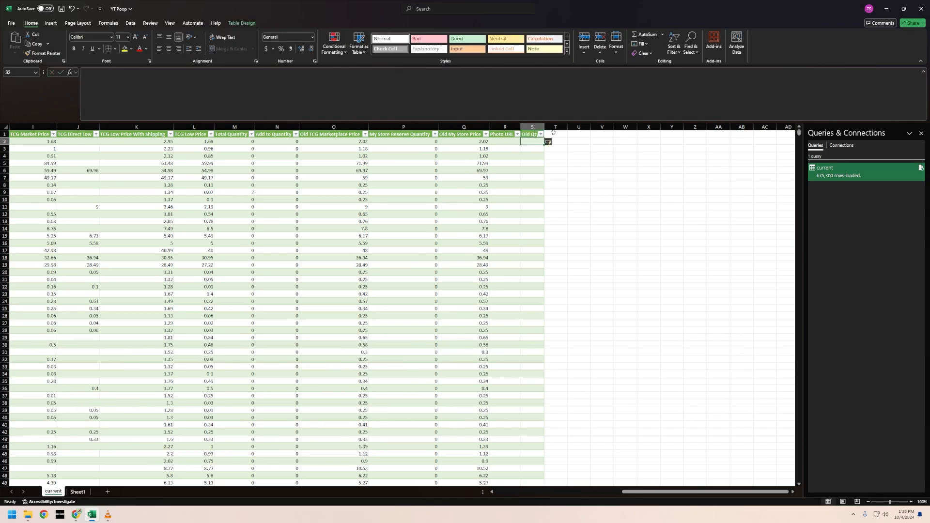
{"action": "key", "text": "Right"}
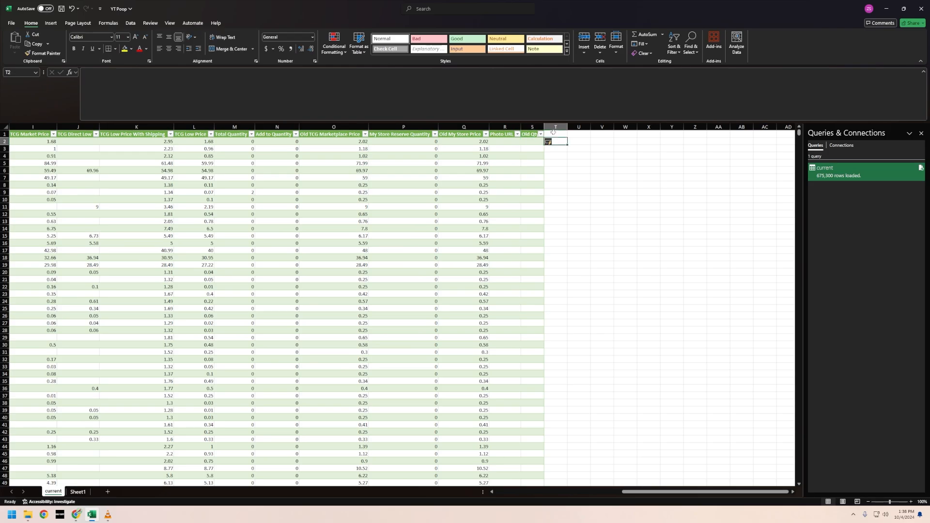
{"action": "key", "text": "Up"}
{"action": "double_click", "coordinate": [544, 126]}
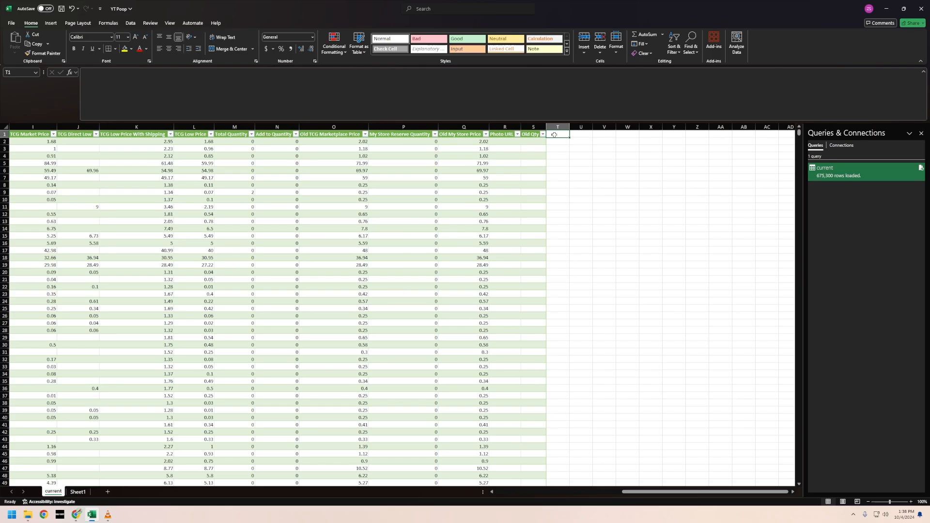
- Add a Base Price column after Old Qty and fit its width to the header
{"action": "type", "text": "Bas"}
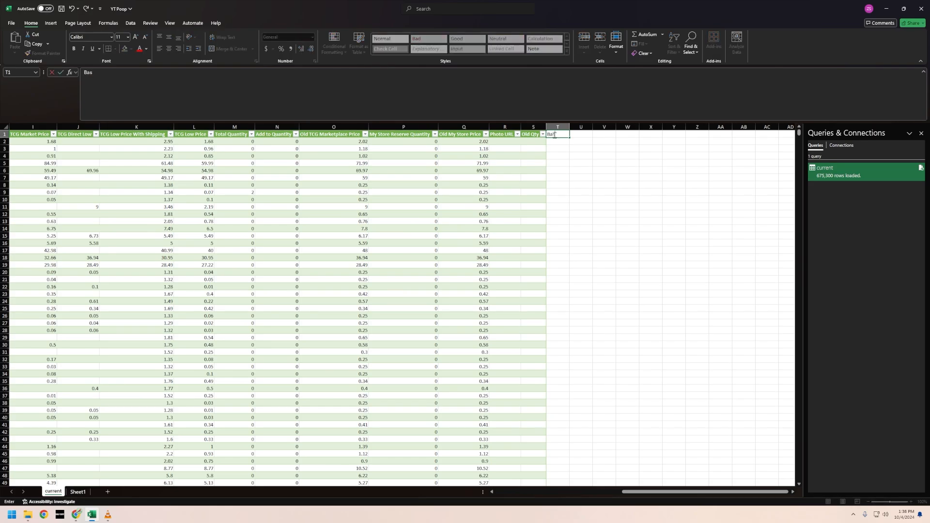
{"action": "type", "text": "e Price"}
{"action": "key", "text": "Return"}
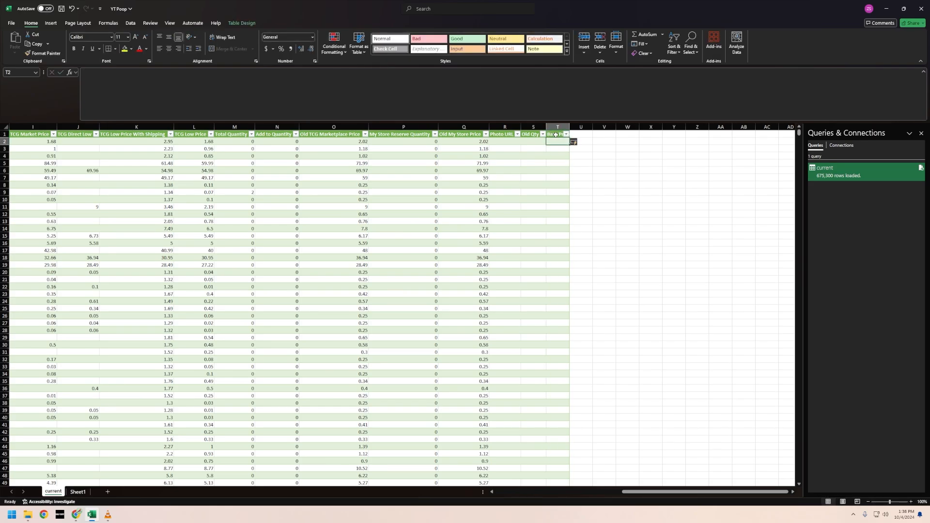
{"action": "double_click", "coordinate": [569, 127]}
- Add a TCG Marketplace Price column in U1 and fit its width to the header
{"action": "left_click", "coordinate": [593, 136]}
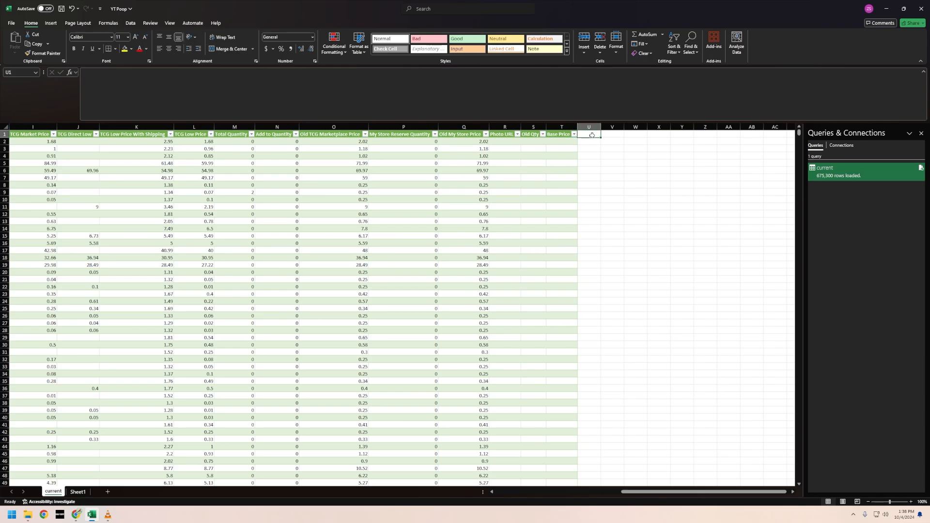
{"action": "type", "text": "TCG Ma"}
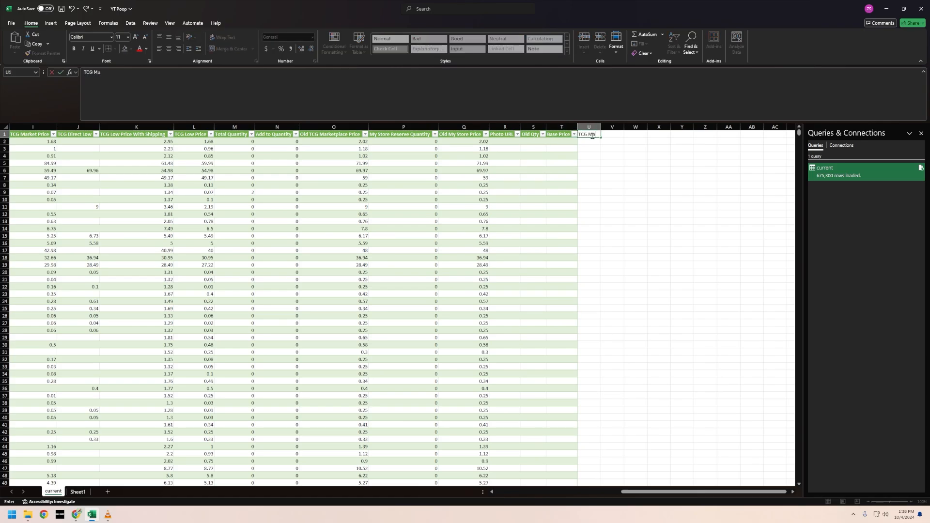
{"action": "type", "text": "rketplace Price"}
{"action": "key", "text": "Return"}
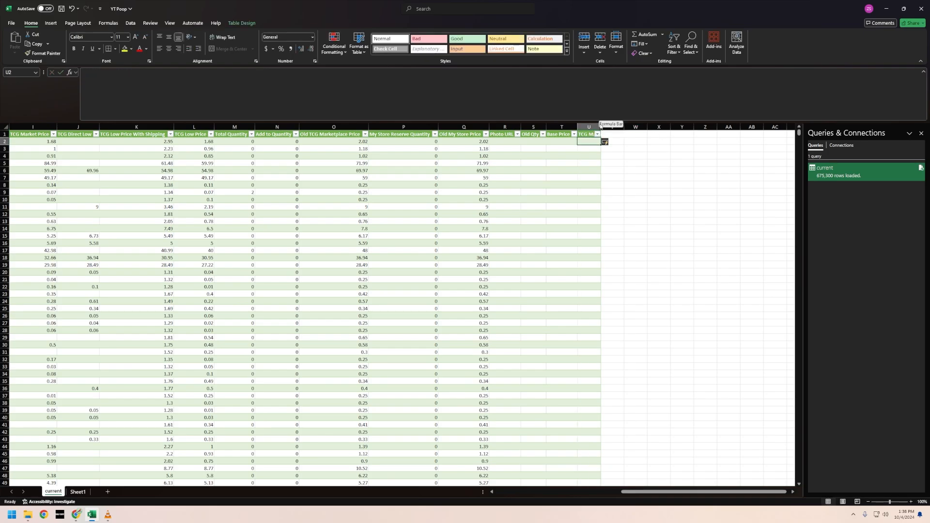
{"action": "double_click", "coordinate": [601, 127]}
- Add a My Store Price column in V1 and fit its width to the header
{"action": "left_click", "coordinate": [645, 135]}
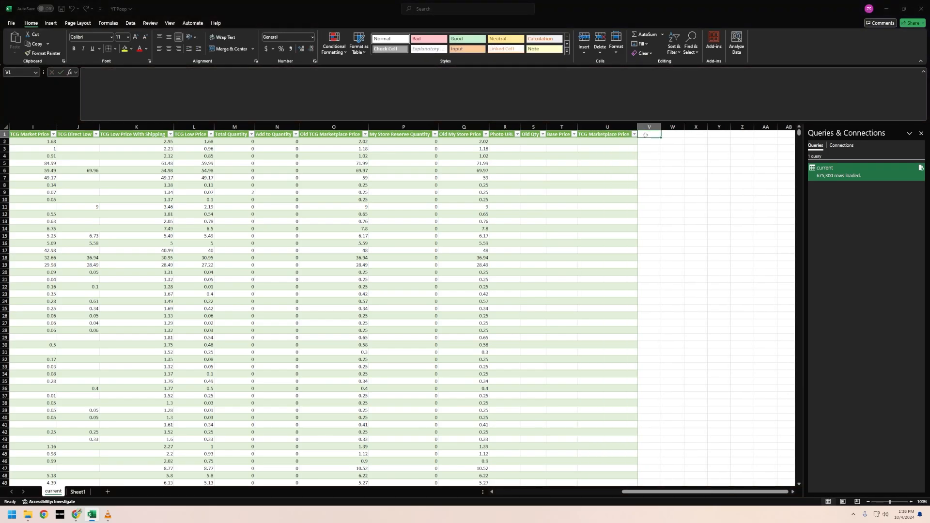
{"action": "type", "text": "My"}
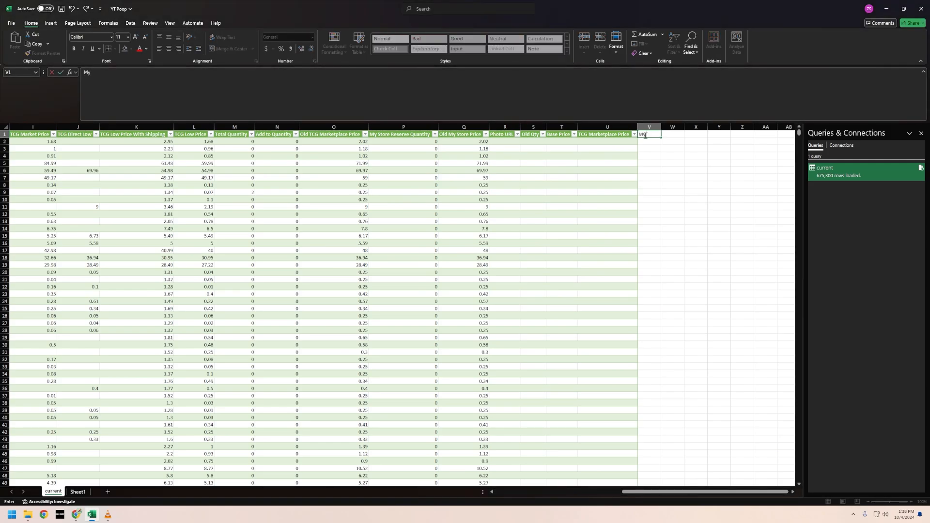
{"action": "type", "text": " Store Price"}
{"action": "key", "text": "Return"}
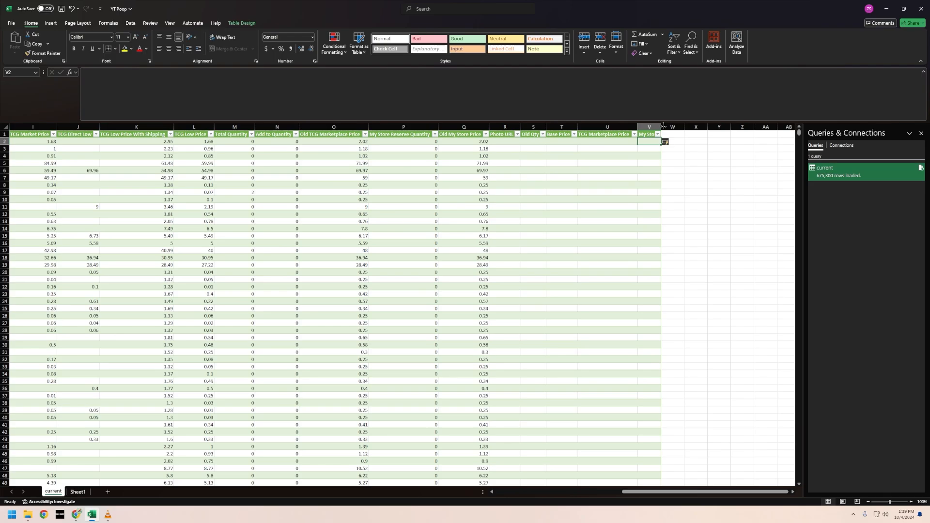
{"action": "double_click", "coordinate": [660, 124]}
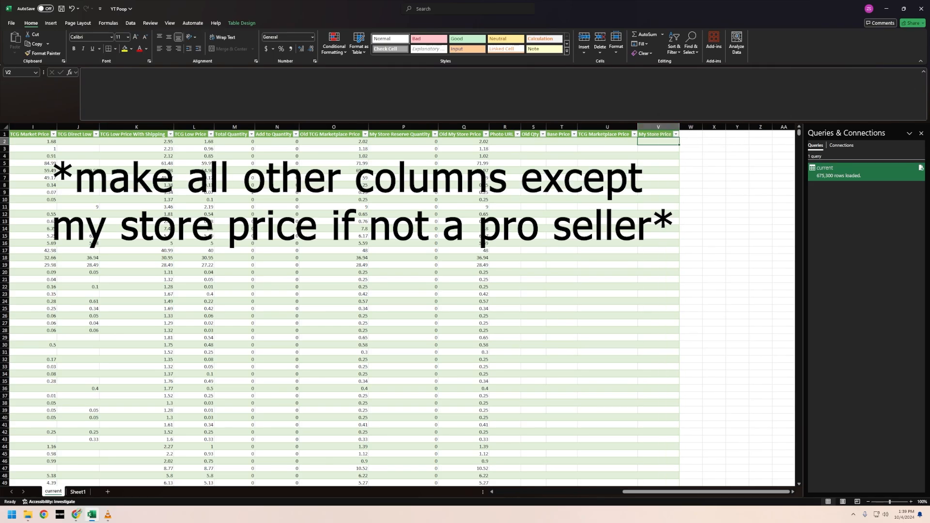
- Add Old Multiplier and Multiplier column headers in W1 and X1
{"action": "left_click", "coordinate": [689, 133]}
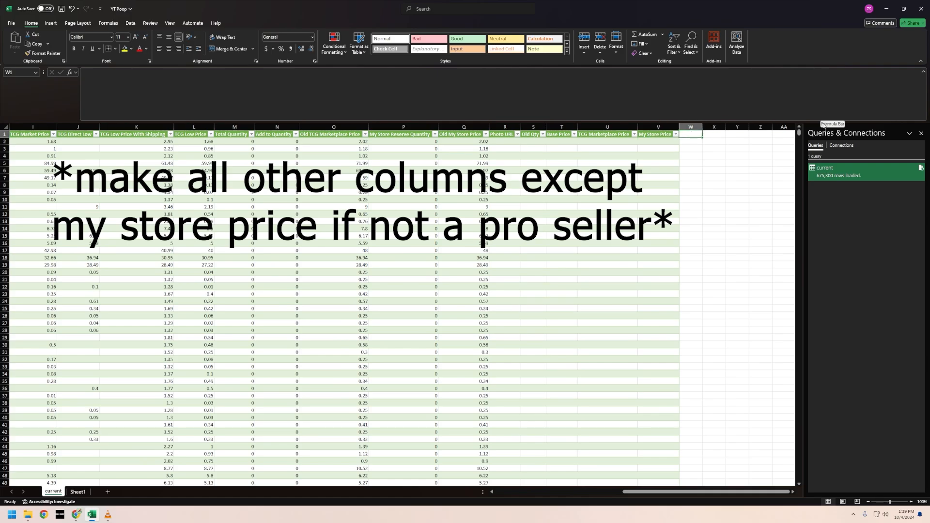
{"action": "type", "text": "Old M"}
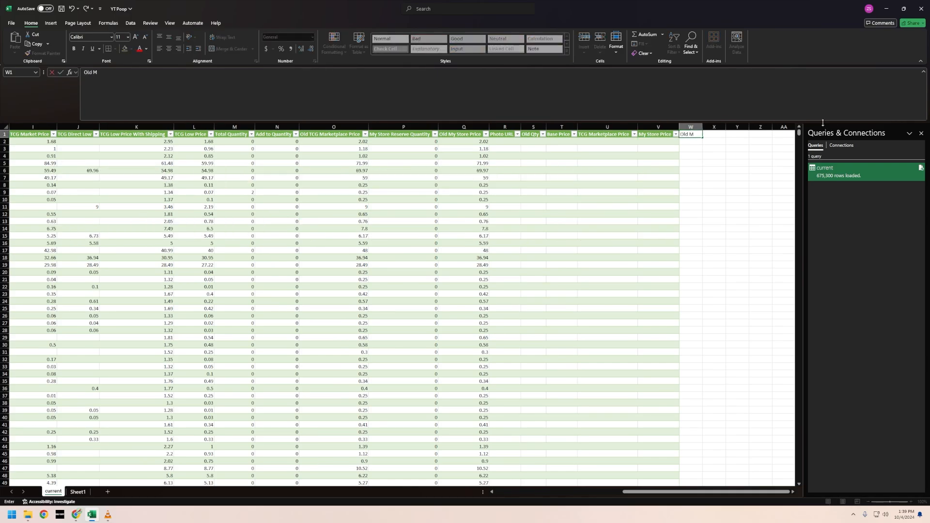
{"action": "type", "text": "ultiplier"}
{"action": "key", "text": "Return"}
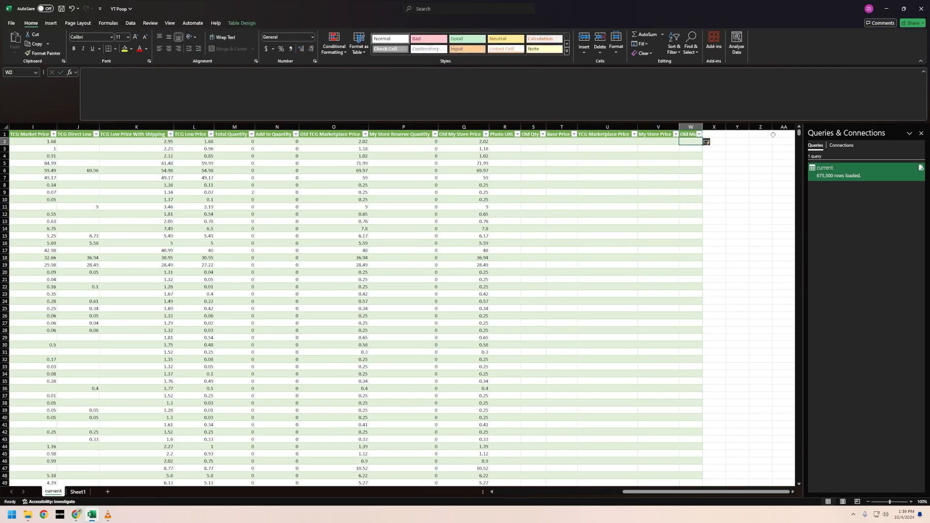
{"action": "left_click", "coordinate": [712, 134]}
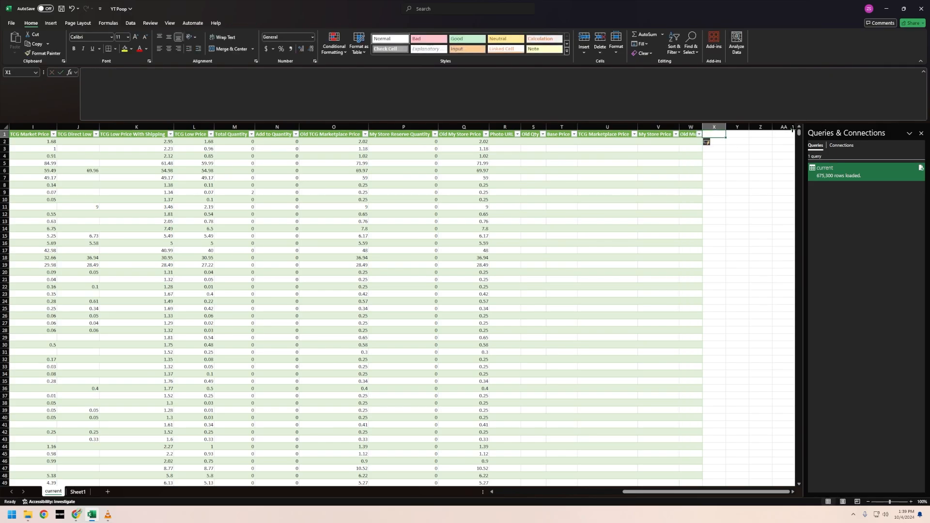
{"action": "type", "text": "Multiplie4r"}
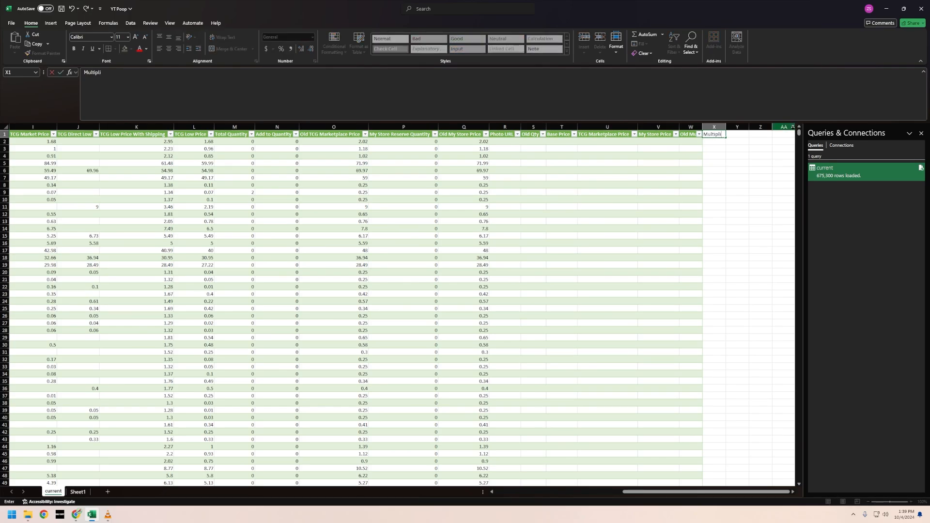
{"action": "key", "text": "Return"}
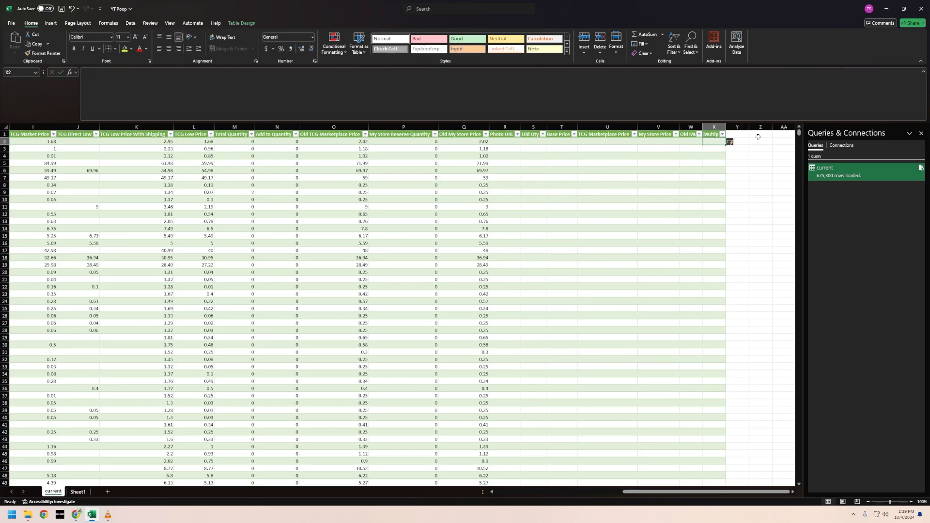
- Add a Price Diff column header in Y1, after Multiplier
{"action": "left_click", "coordinate": [734, 135]}
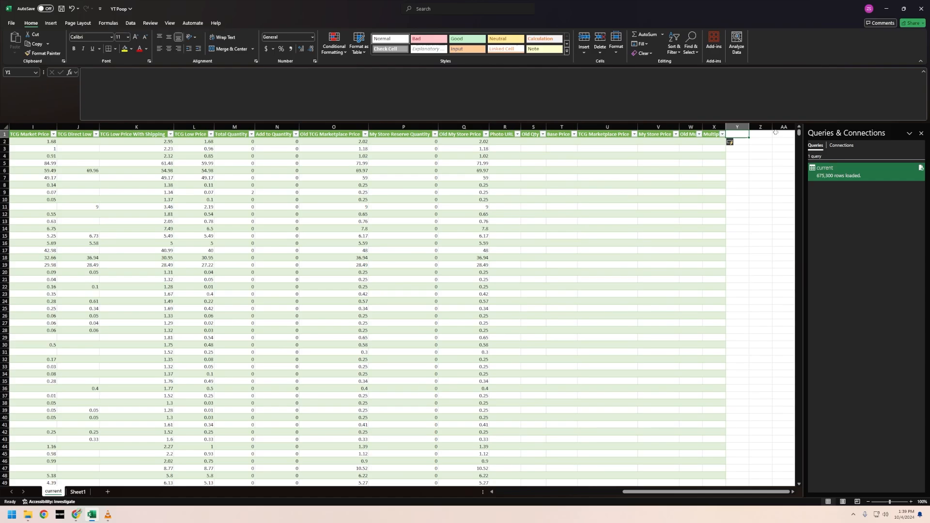
{"action": "type", "text": "Price D"}
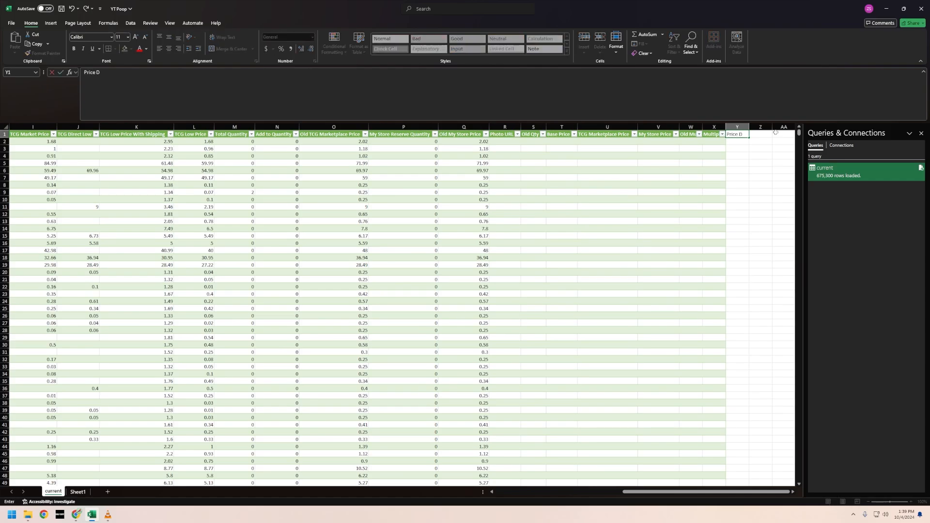
{"action": "type", "text": "iff"}
{"action": "key", "text": "Return"}
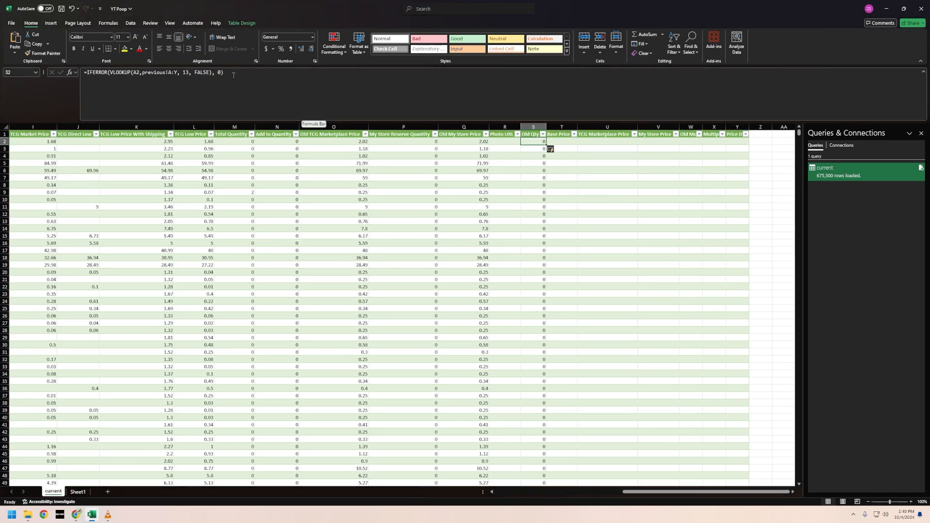
- Review the Old Qty formula =IFERROR(VLOOKUP(A2,previous!A:Y, 13, FALSE), 0) in S2, re-enter it and dismiss the file selection dialog
{"action": "left_click_drag", "start_coordinate": [228, 73], "coordinate": [83, 73]}
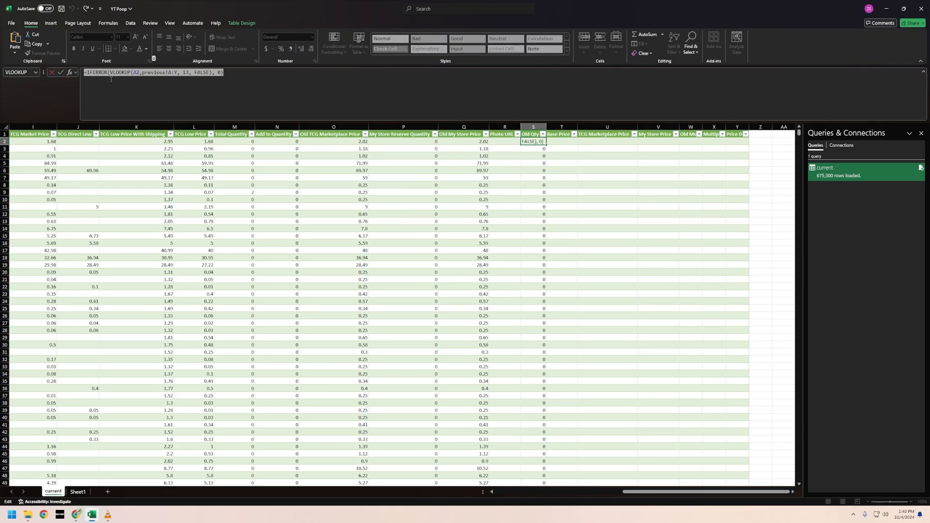
{"action": "mouse_move", "coordinate": [76, 515]}
{"action": "left_click", "coordinate": [243, 80]}
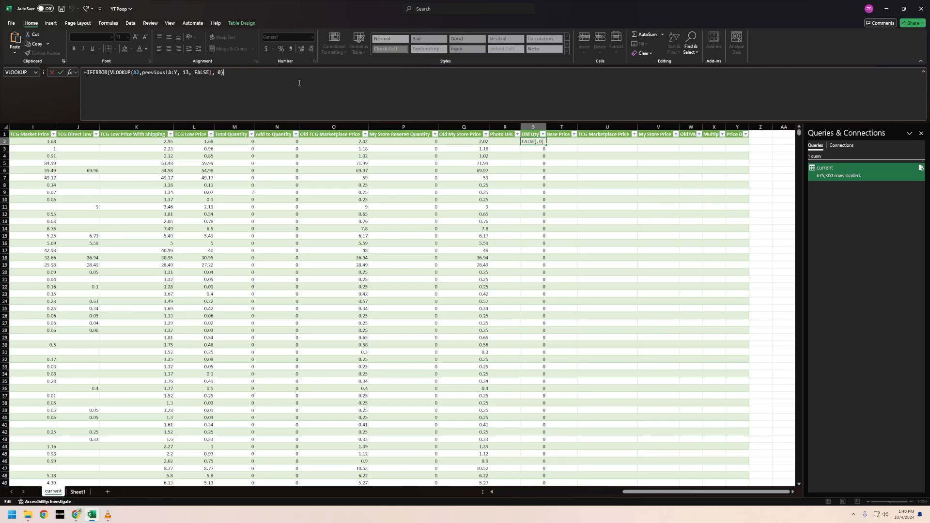
{"action": "key", "text": "Return"}
{"action": "left_click", "coordinate": [402, 245]}
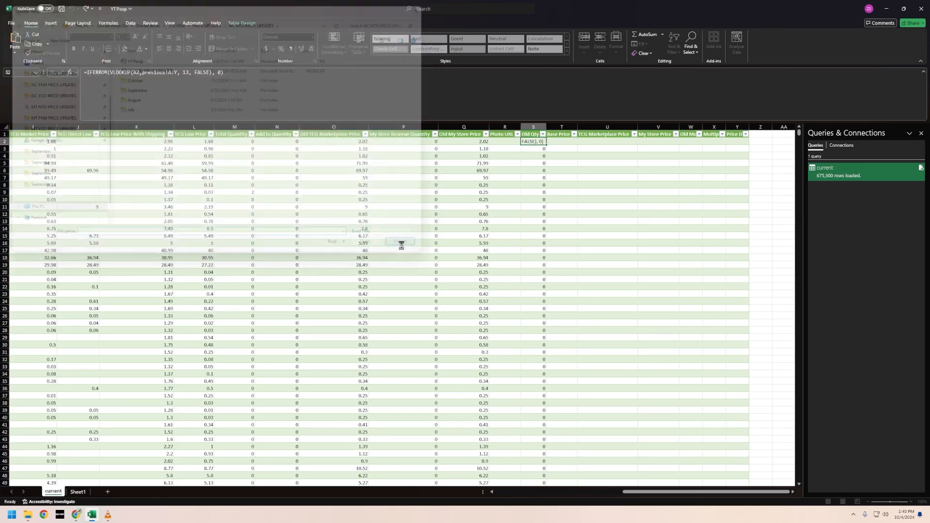
- Fill the Base Price column from T2 with =ROUND(IF(AND(ISNUMBER(I2), ISNUMBER(L2)), MIN(I2, L2), IF(ISNUMBER(L2), L2, IF(ISNUMBER(I2), I2, 50000))),2)
{"action": "left_click", "coordinate": [562, 143]}
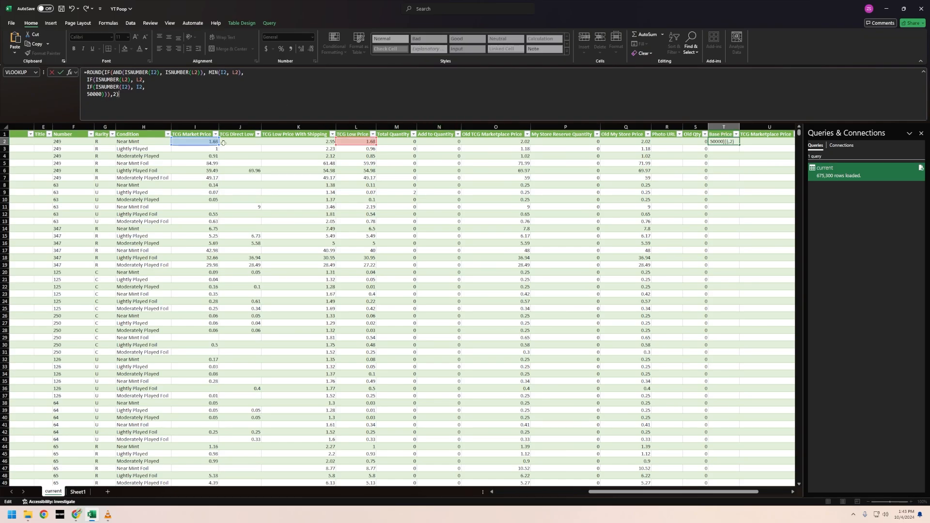
{"action": "left_click", "coordinate": [144, 97]}
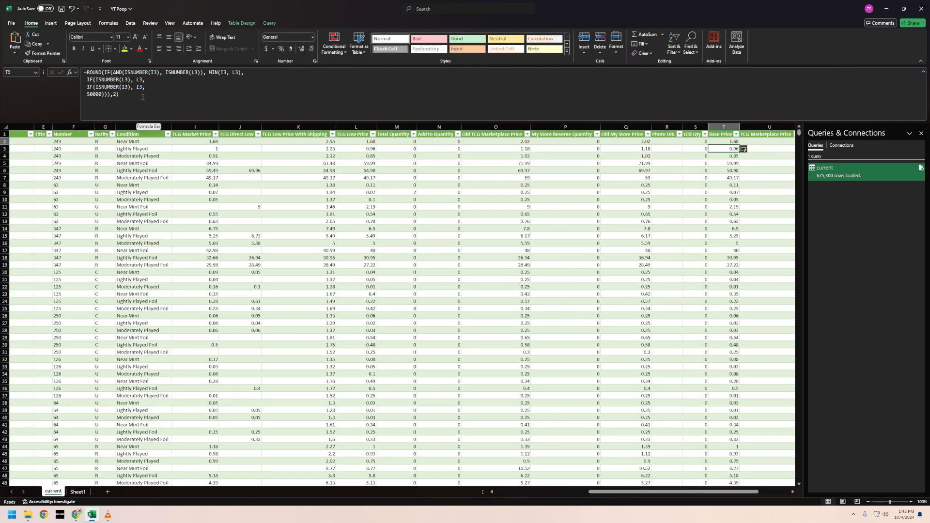
- Fill TCG Marketplace Price with =ROUND(IF(ISNUMBER(J2), J2, T2 * X2), 2) + MAX(0, IF(M2 >= 40, 0.05, IF(M2 >= 20, 0.15, 0.25)) - ROUND(IF(ISNUMBER(J2), J2, T2 * X2), 2))
{"action": "key", "text": "Up"}
{"action": "key", "text": "Right"}
{"action": "key", "text": "F2"}
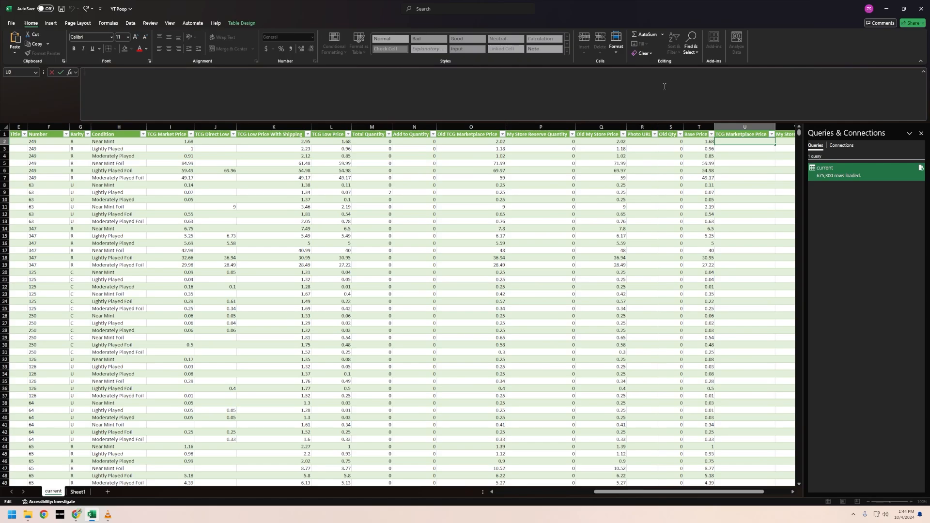
{"action": "type", "text": "=ROUND(IF(ISNUMBER(J2), J2, T2 * X2), 2) + MAX(0, IF(M2 >= 40, 0.05, IF(M2 >= 20, 0.15, 0.25)) - ROUND(IF(ISNUMBER(J2), J2, T2 * X2), 2))"}
{"action": "key", "text": "Return"}
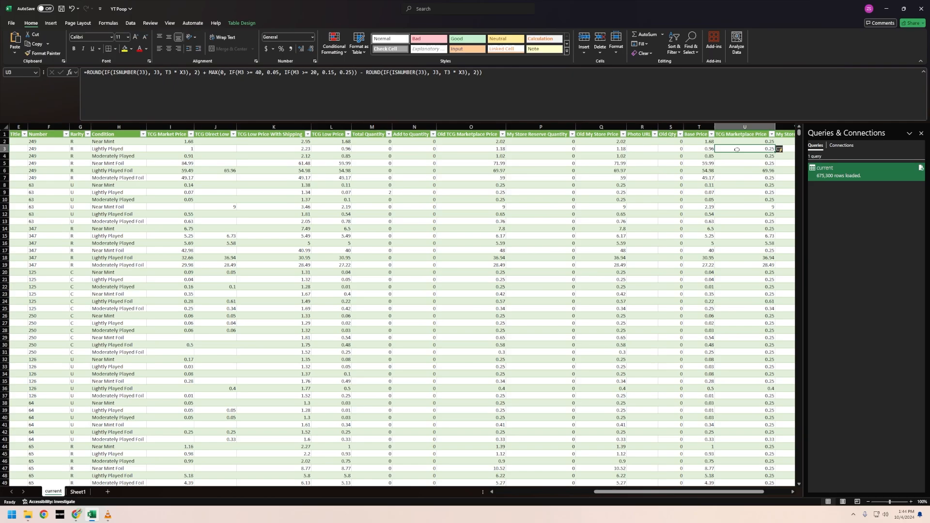
- Examine the Total Quantity thresholds and their minimum price amounts in the TCG Marketplace Price formula in U2
{"action": "key", "text": "Up"}
{"action": "scroll", "coordinate": [199, 81], "scroll_direction": "right", "scroll_amount": 3}
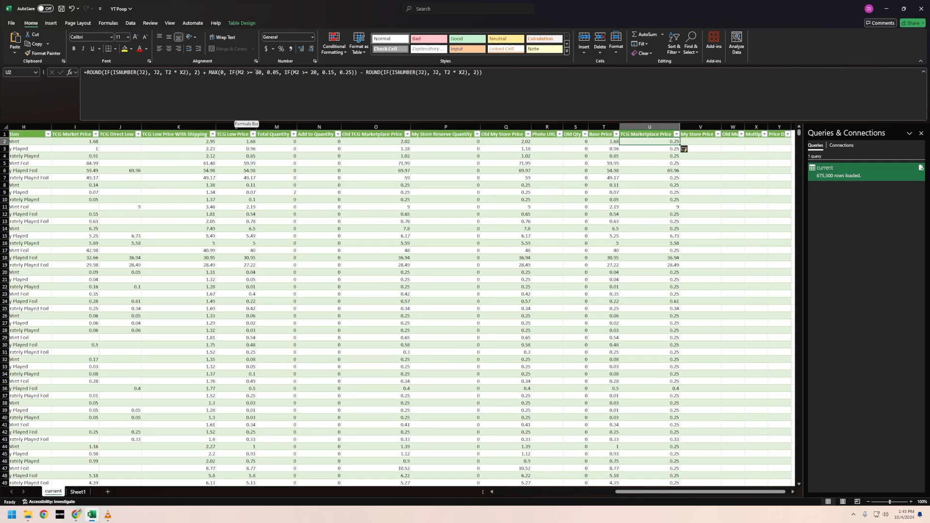
{"action": "left_click", "coordinate": [258, 72]}
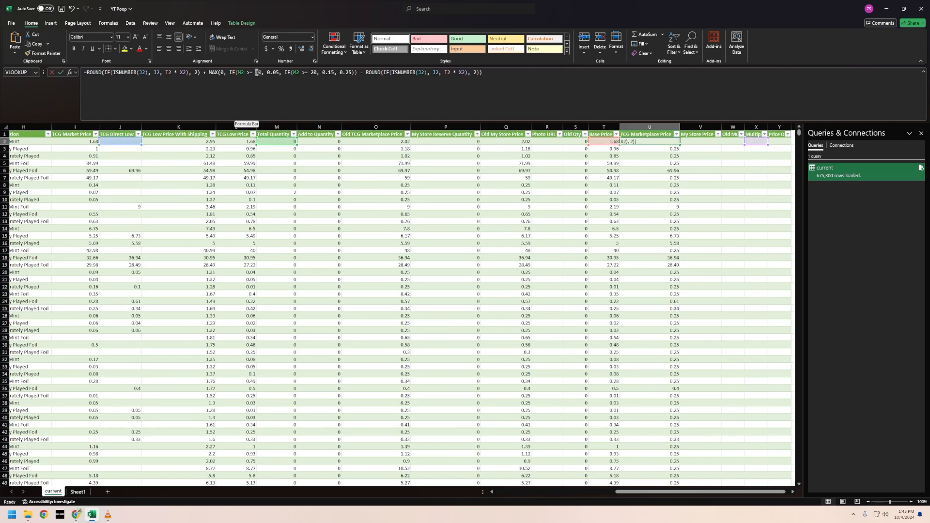
{"action": "double_click", "coordinate": [275, 72]}
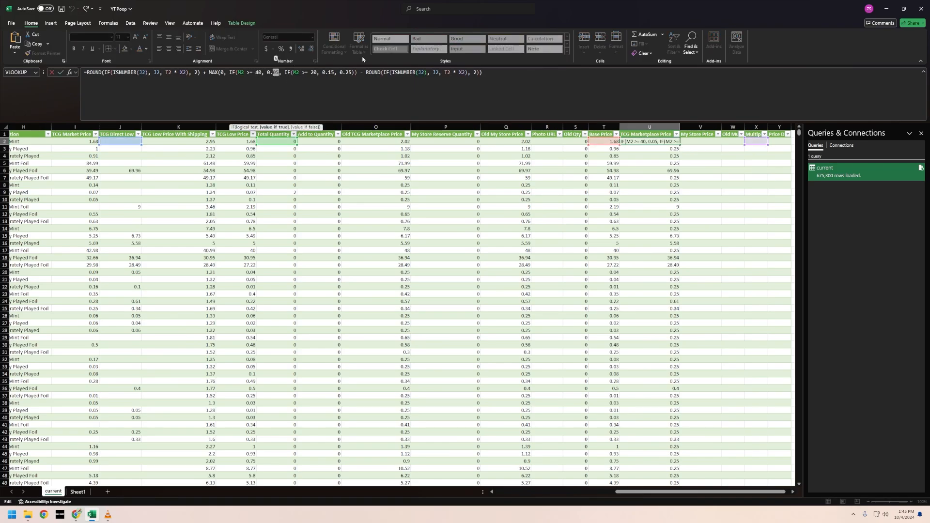
{"action": "double_click", "coordinate": [313, 73]}
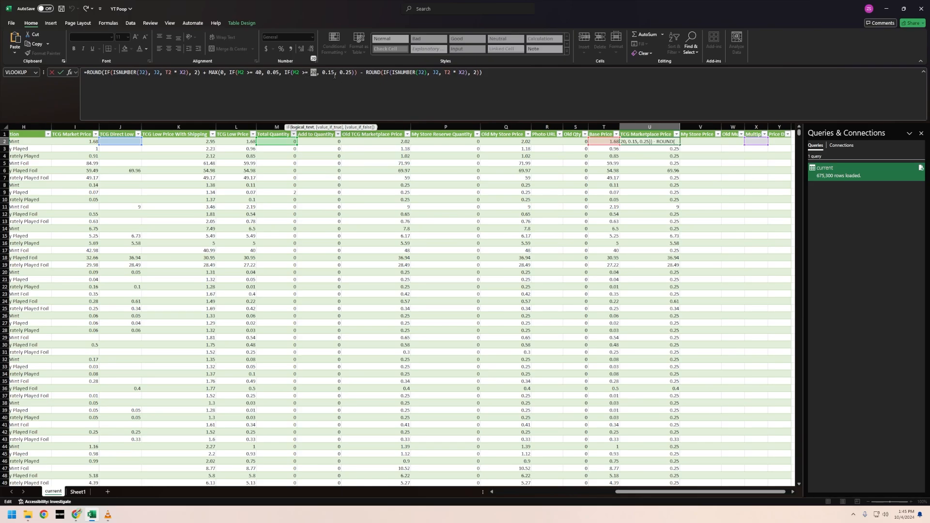
{"action": "double_click", "coordinate": [331, 72]}
{"action": "double_click", "coordinate": [348, 73]}
{"action": "left_click", "coordinate": [360, 71]}
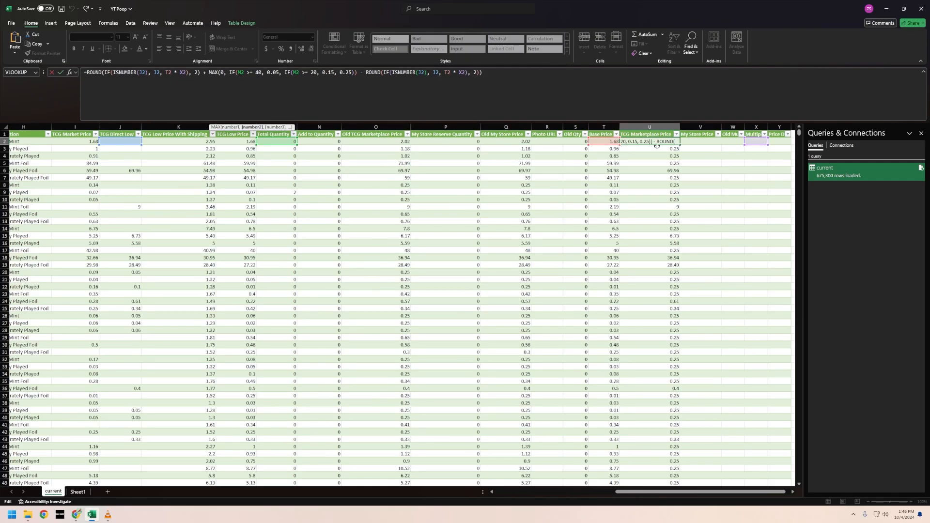
- Fill the My Store Price column from V2 with =MAX(0.25,U2)
{"action": "left_click", "coordinate": [702, 142]}
{"action": "left_click", "coordinate": [486, 87]}
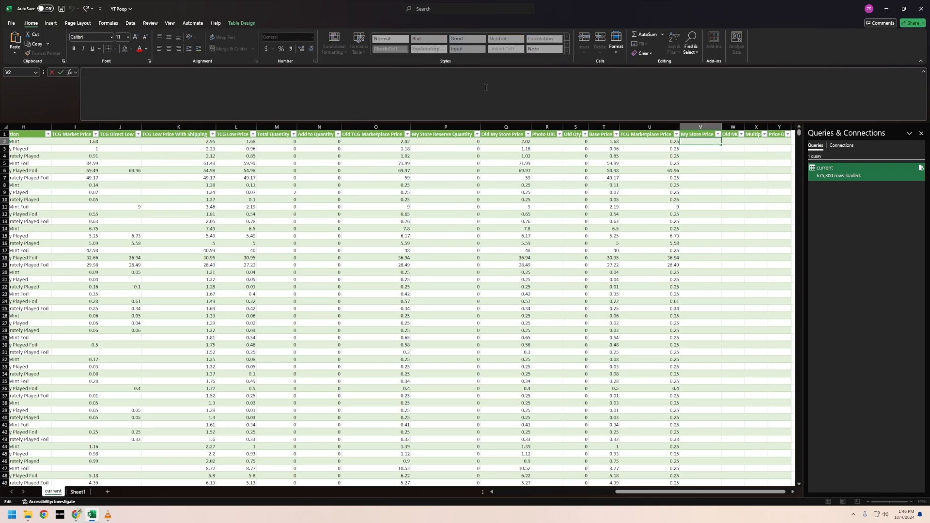
{"action": "type", "text": "=MAX(0.25,U2)"}
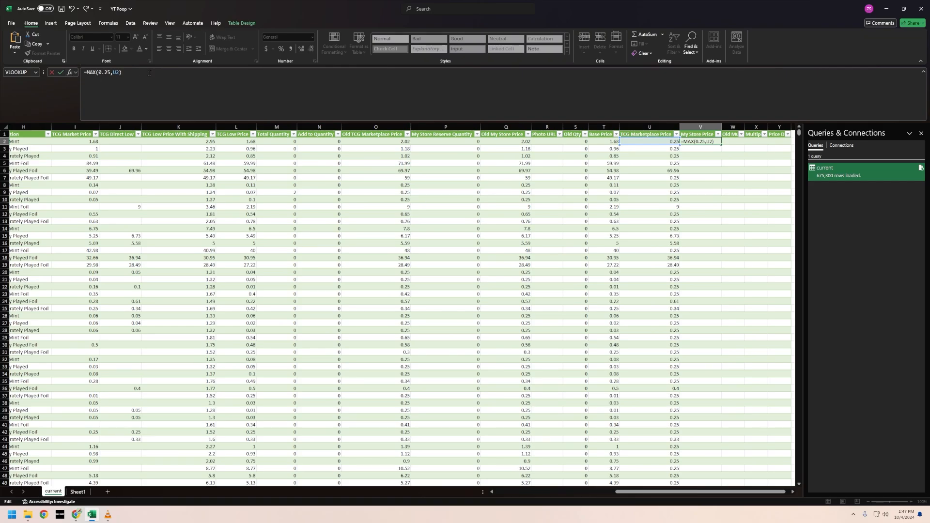
{"action": "key", "text": "Return"}
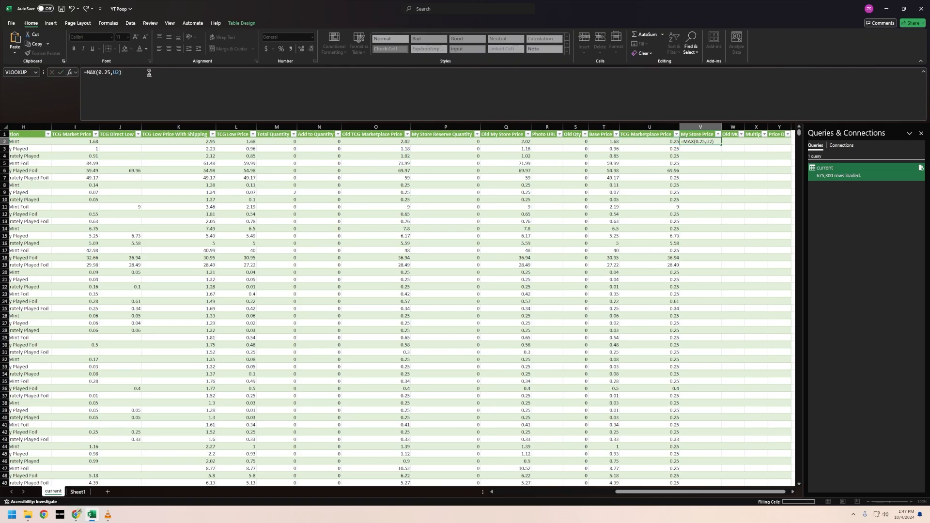
- Widen the Old Multiplier column, fill it from W2 with =IFERROR(VLOOKUP(A2,previous!A:Y, 24, FALSE), 1.2) and dismiss the file selection dialogs
{"action": "double_click", "coordinate": [745, 127]}
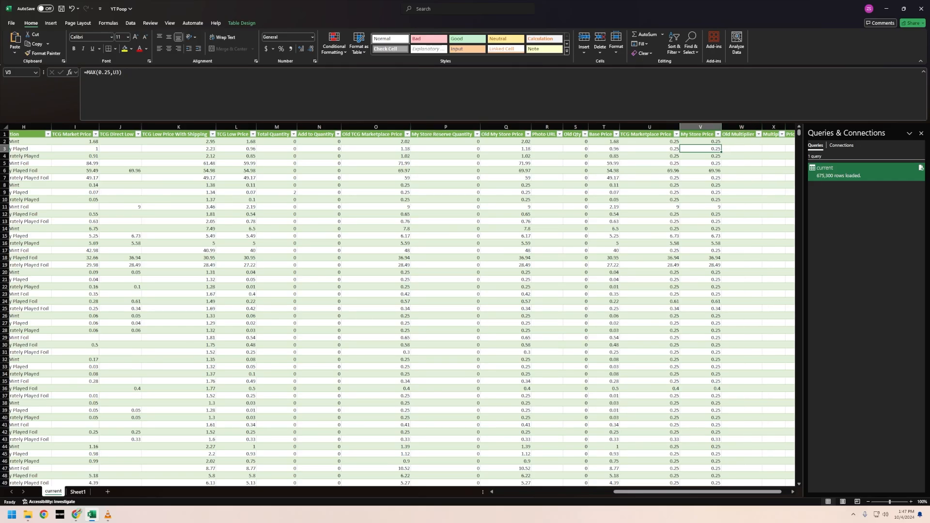
{"action": "left_click", "coordinate": [741, 141]}
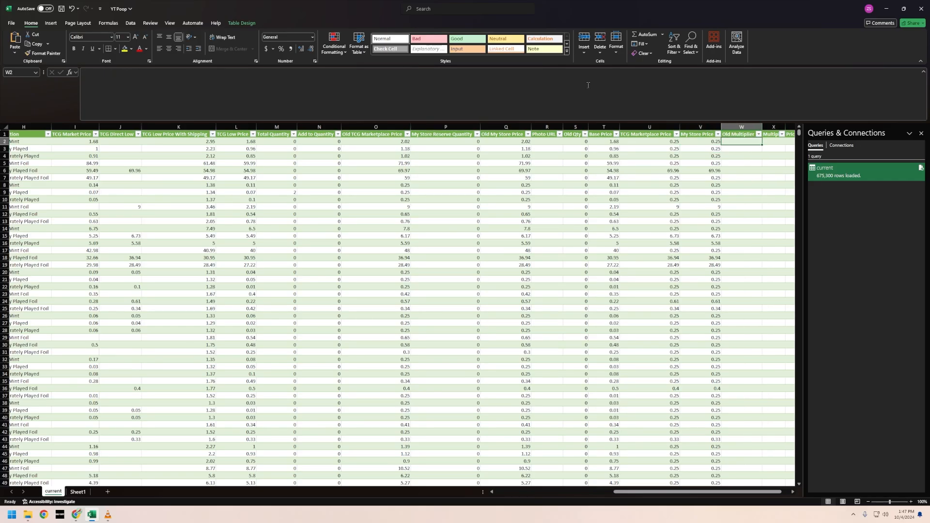
{"action": "left_click", "coordinate": [559, 82]}
{"action": "type", "text": "=IFERROR(VLOOKUP(A2,previous!A:Y, 24, FALSE), 1.2)"}
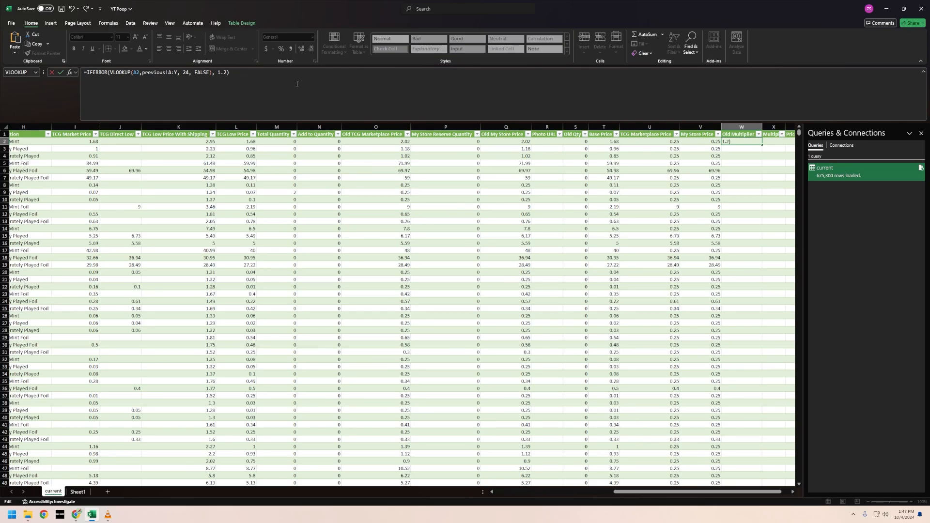
{"action": "key", "text": "Return"}
{"action": "left_click", "coordinate": [410, 247]}
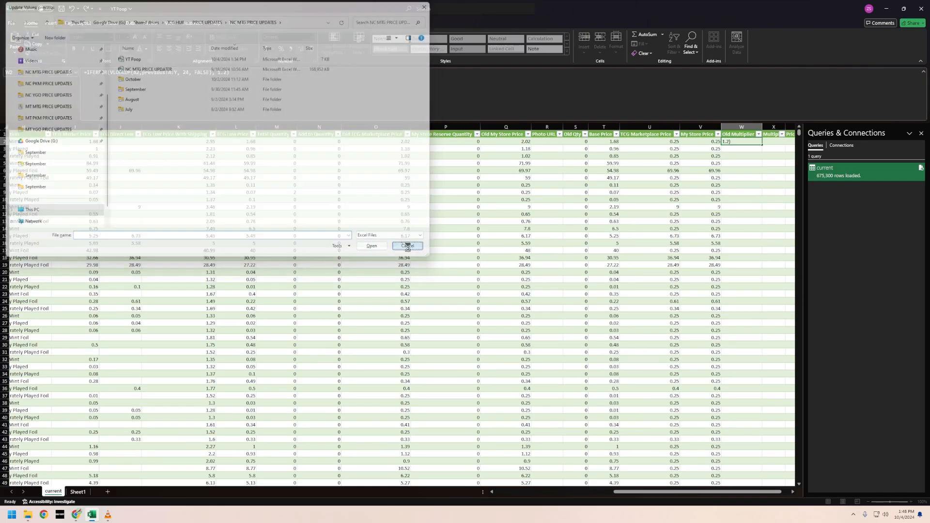
{"action": "left_click", "coordinate": [407, 246]}
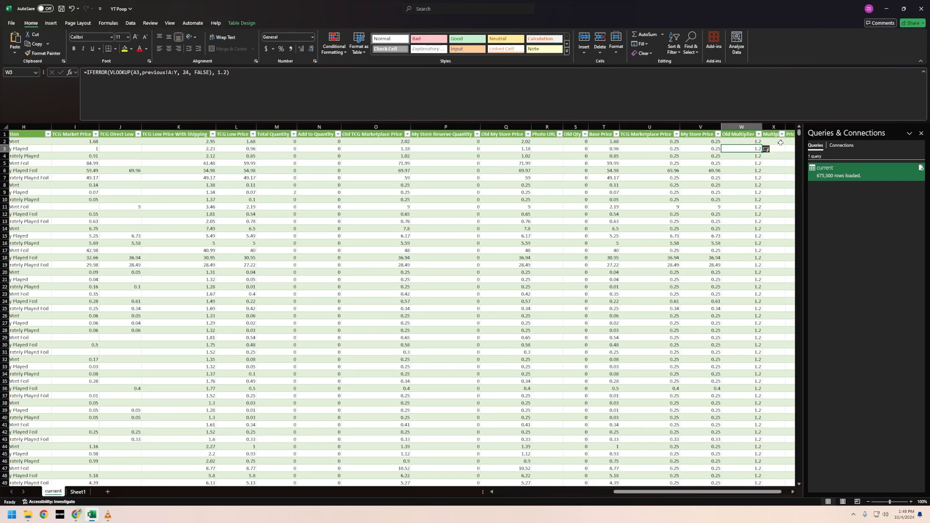
- Fill Multiplier with =IF(M2=0, 1.2, IF(AND(M2>0, S2=0), 1.2, IF(M2<S2, W2+0.01, IF(W2-0.05>1, W2-0.05, W2-0.01)))) and Price Diff with =U2-O2
{"action": "left_click", "coordinate": [777, 141]}
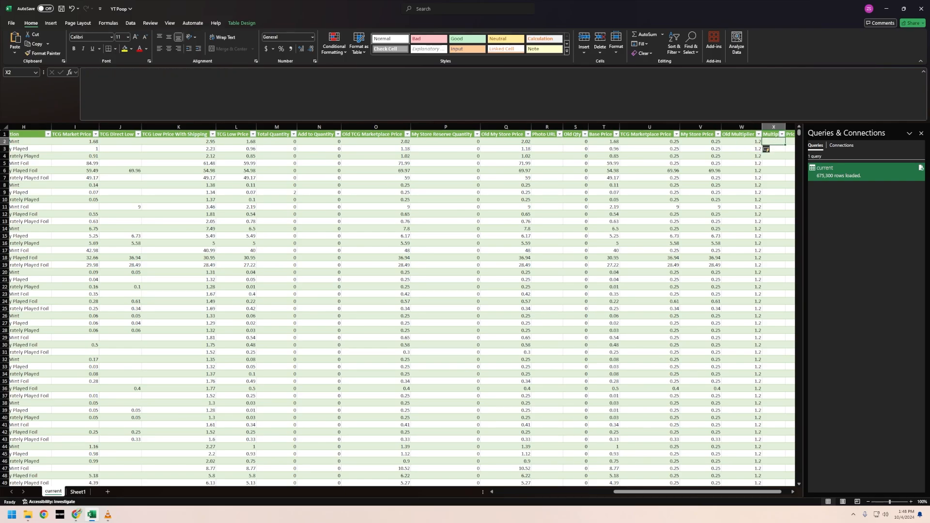
{"action": "left_click", "coordinate": [90, 72]}
{"action": "type", "text": "=IF(M2=0, 1.2, IF(AND(M2>0, S2=0), 1.2, IF(M2<S2, W2+0.01, IF(W2-0.05>1, W2-0.05, W2-0.01))))"}
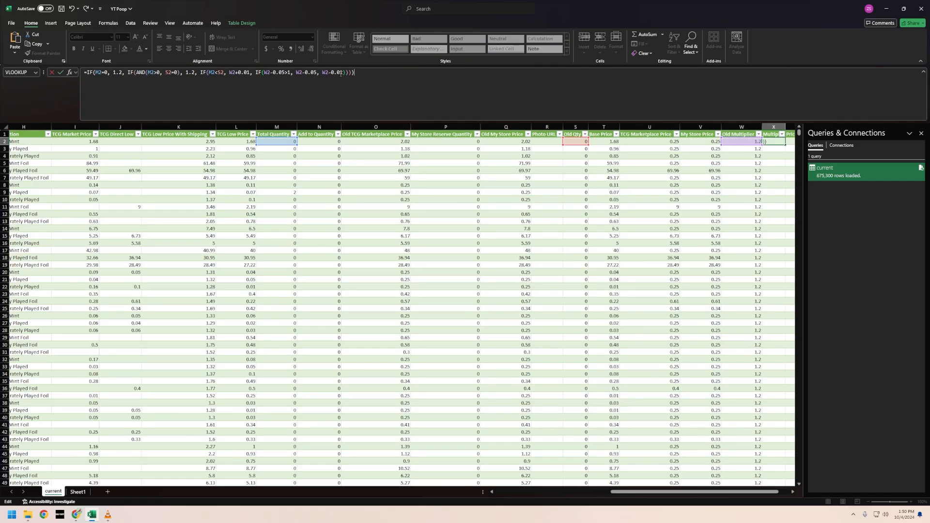
{"action": "key", "text": "Tab"}
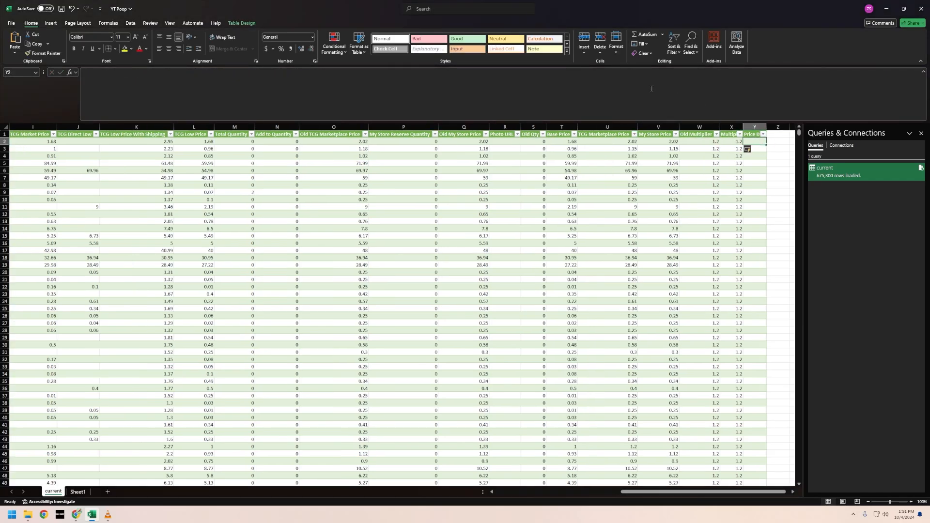
{"action": "type", "text": "=U2-O2"}
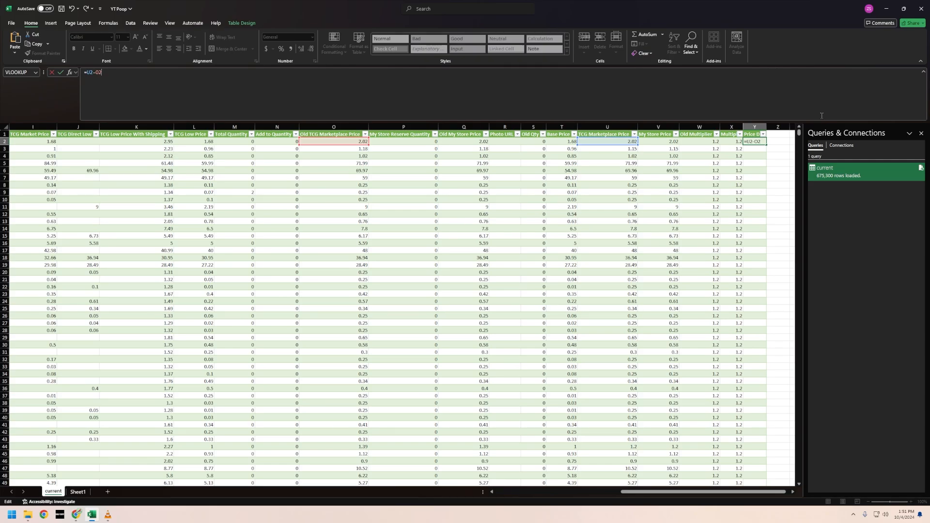
{"action": "key", "text": "Return"}
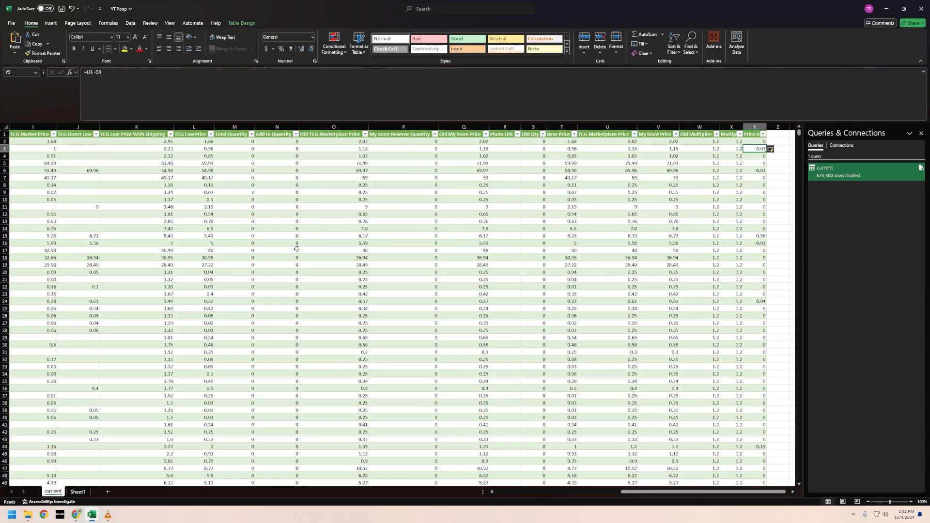
{"action": "left_click", "coordinate": [11, 23]}
{"action": "left_click", "coordinate": [22, 149]}
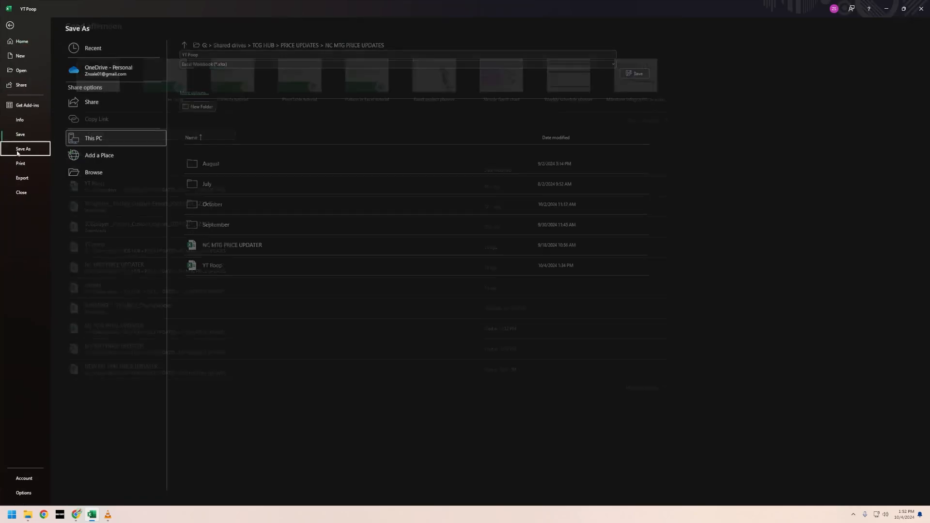
{"action": "left_click", "coordinate": [207, 65]}
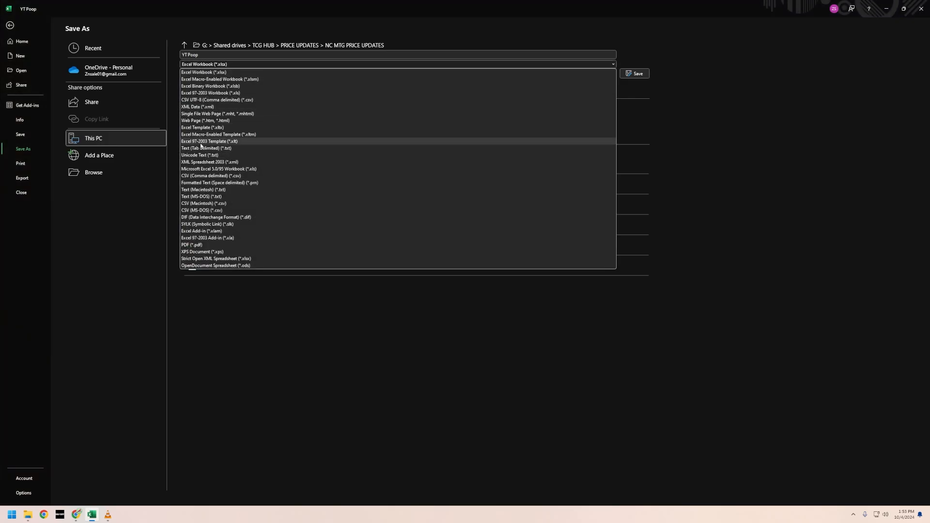
{"action": "left_click", "coordinate": [208, 175]}
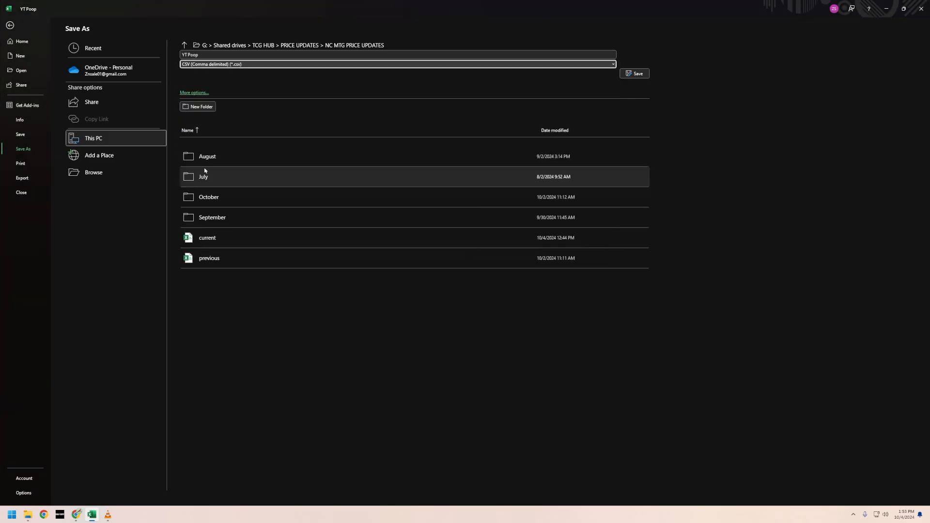
{"action": "left_click", "coordinate": [204, 55]}
{"action": "type", "text": "previous"}
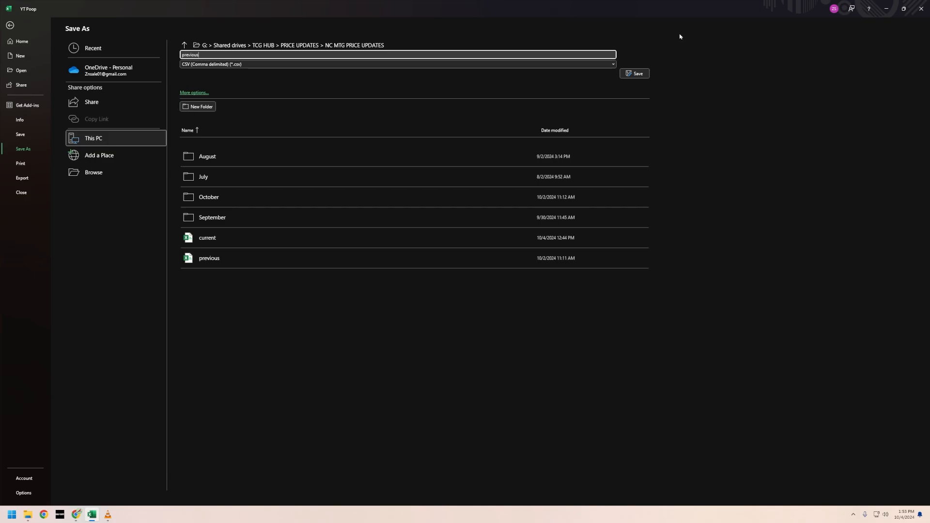
{"action": "left_click", "coordinate": [11, 26]}
- Check the files in the NC MTG PRICE UPDATES folder in File Explorer and return to the workbook
{"action": "mouse_move", "coordinate": [91, 517]}
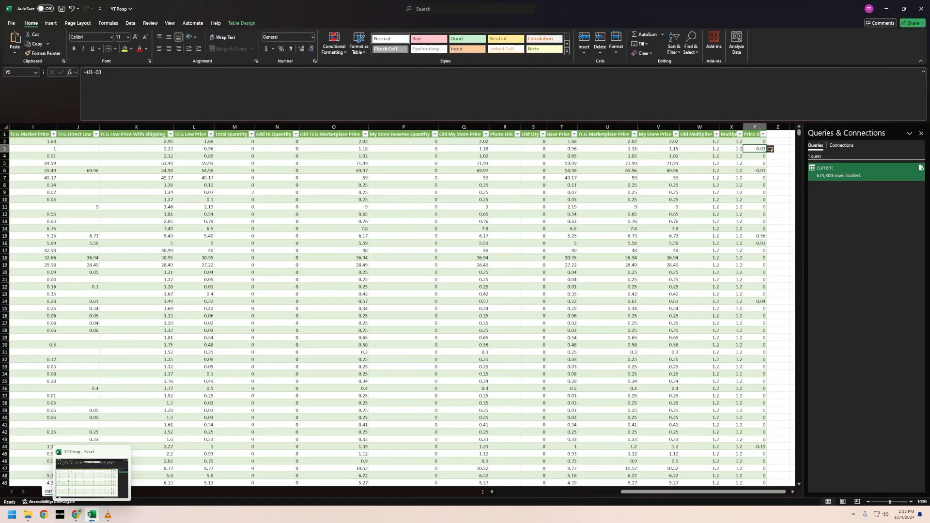
{"action": "left_click", "coordinate": [27, 515]}
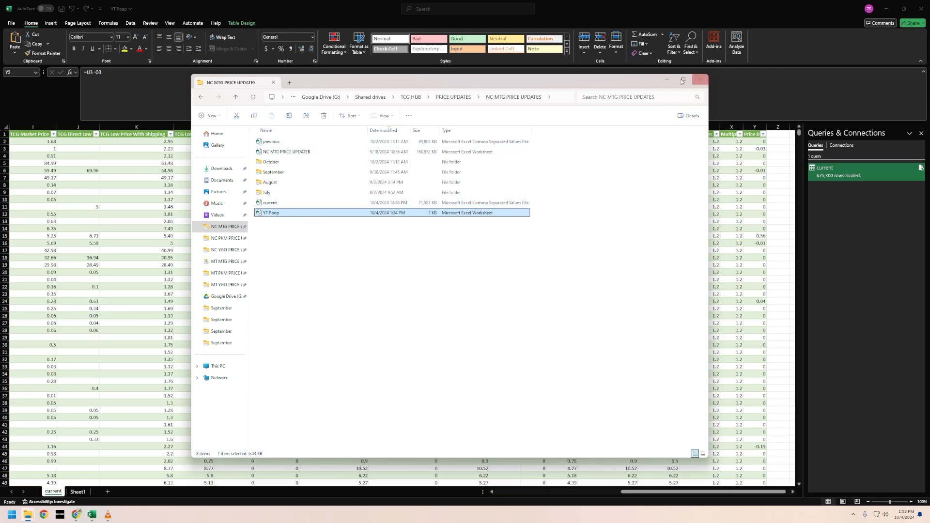
{"action": "left_click", "coordinate": [671, 8]}
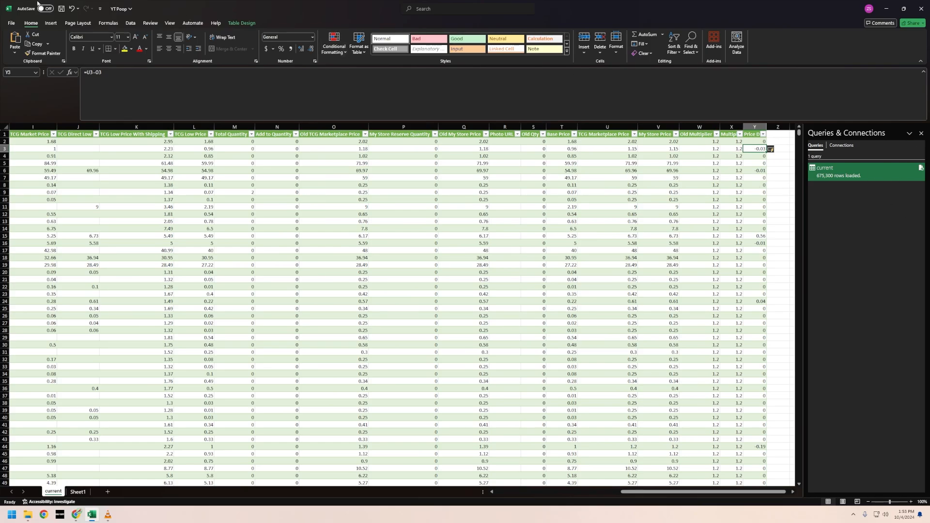
- Import the previous CSV file from the NC MTG PRICE UPDATES folder and open its data for transformation in Power Query
{"action": "left_click", "coordinate": [130, 24]}
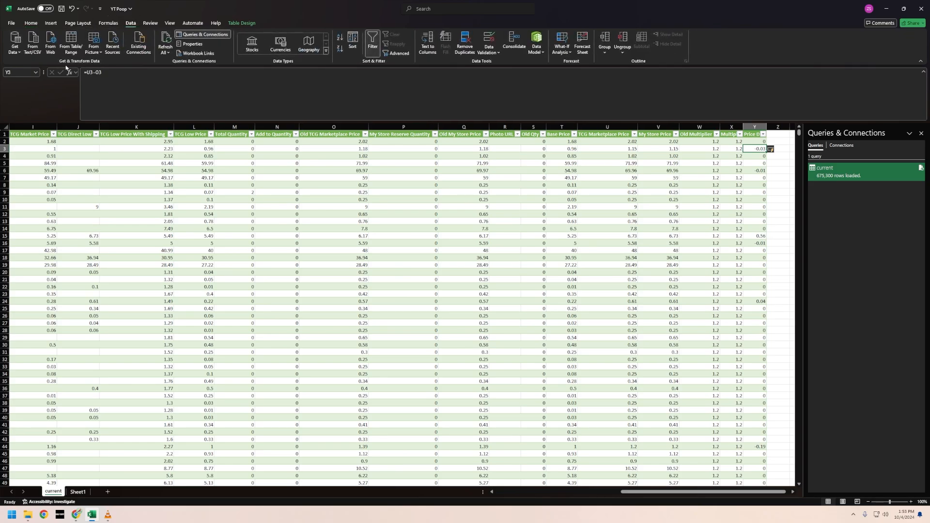
{"action": "left_click", "coordinate": [32, 48]}
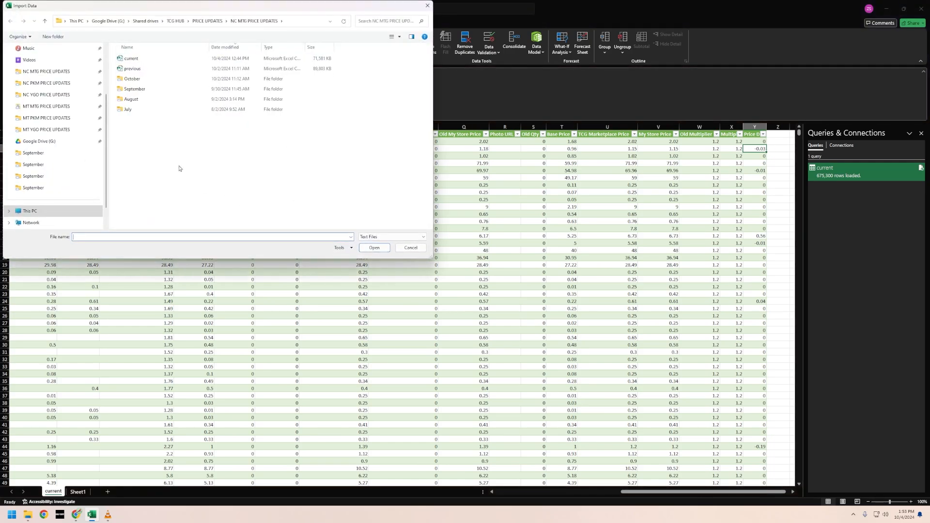
{"action": "left_click", "coordinate": [135, 71]}
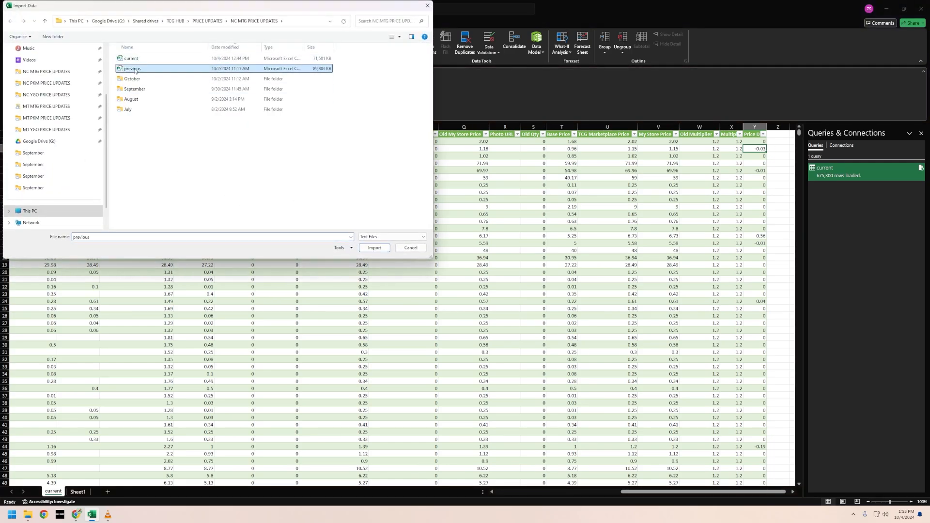
{"action": "left_click", "coordinate": [375, 248]}
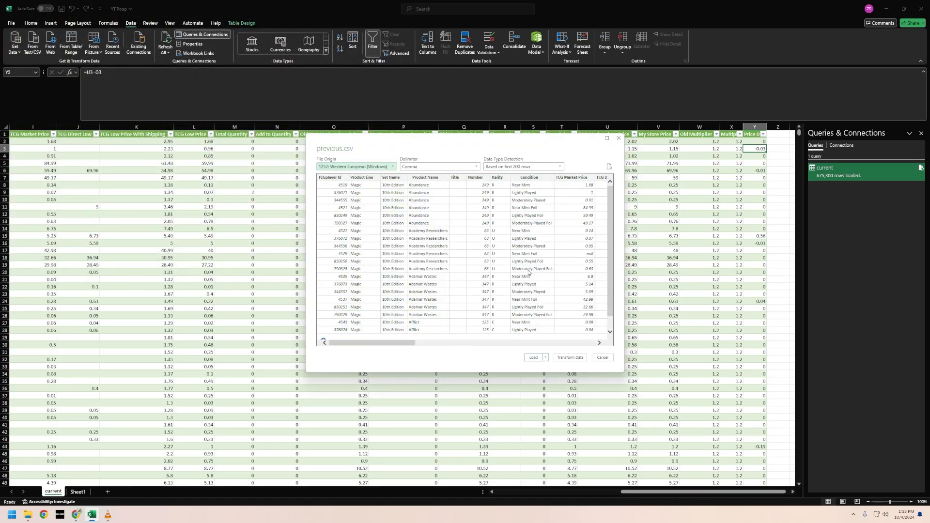
{"action": "left_click", "coordinate": [570, 358]}
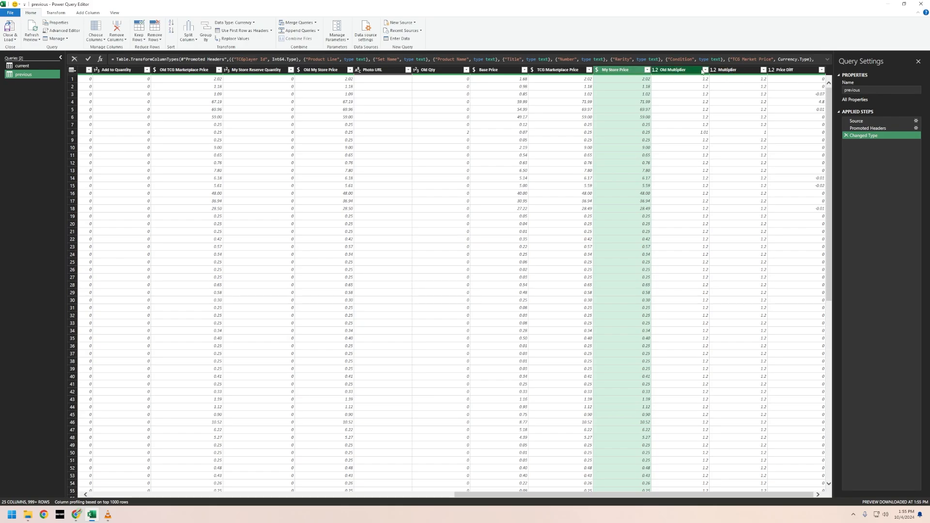
- Change the Price Diff column of the previous query to the Currency type and load the query into the workbook
{"action": "left_click", "coordinate": [771, 70]}
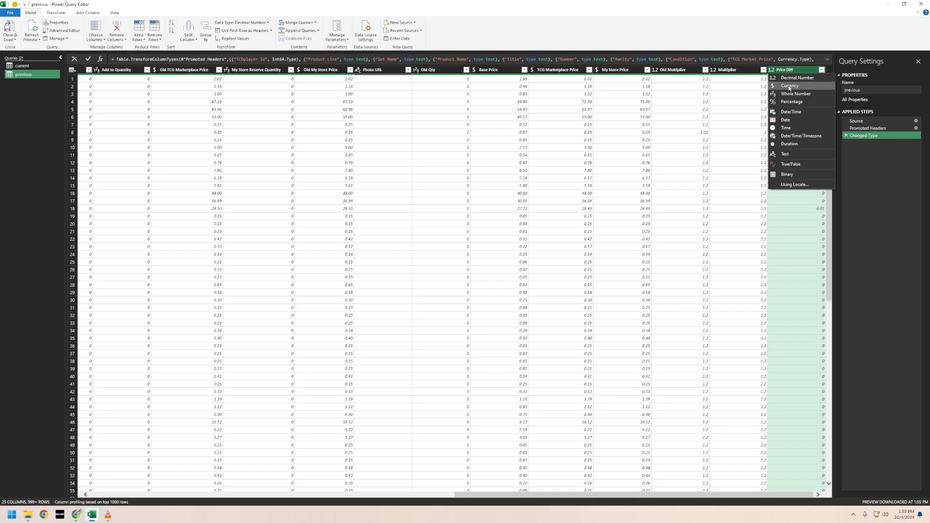
{"action": "left_click", "coordinate": [789, 86]}
{"action": "left_click", "coordinate": [447, 276]}
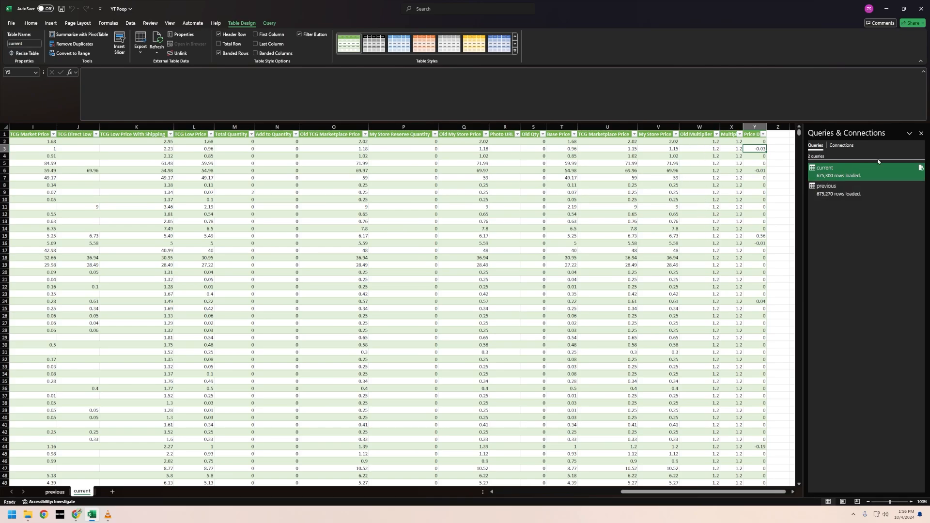
- Set the current query to refresh data when opening the file and enable fast data load
{"action": "mouse_move", "coordinate": [846, 170]}
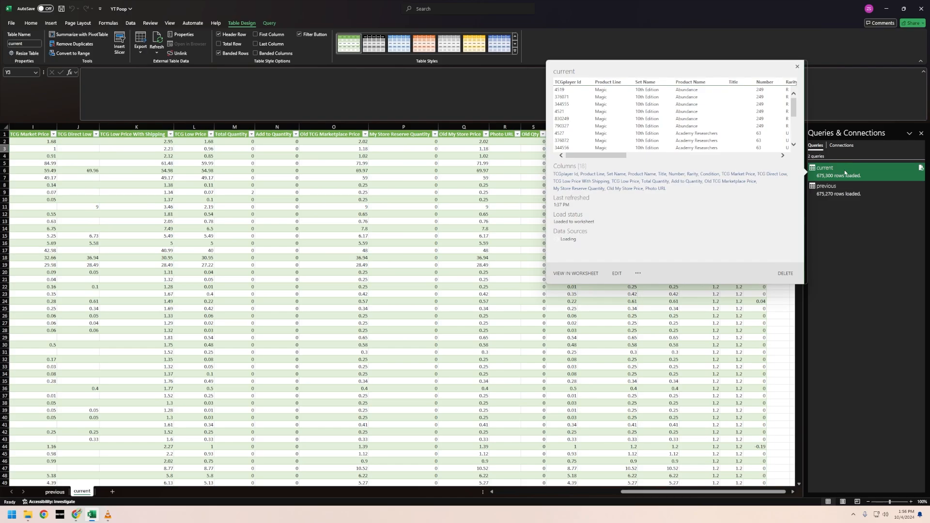
{"action": "right_click", "coordinate": [838, 173]}
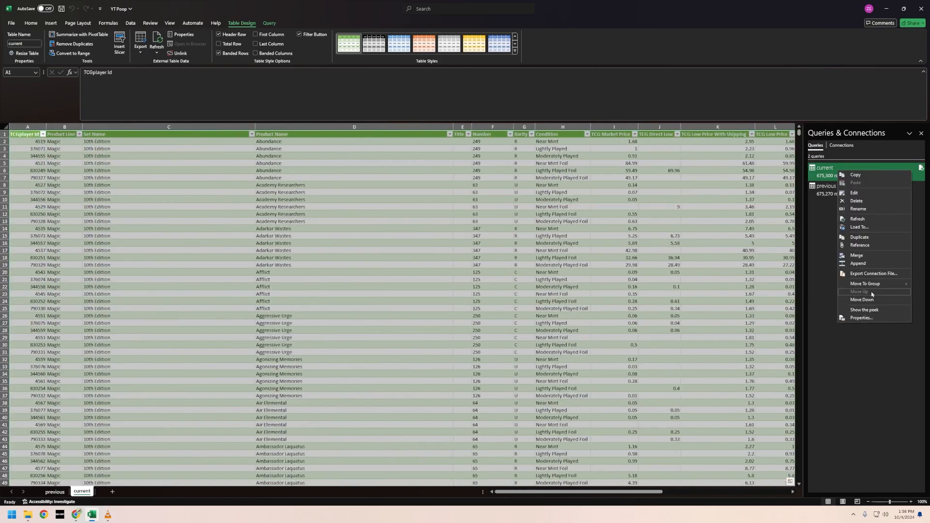
{"action": "left_click", "coordinate": [860, 319]}
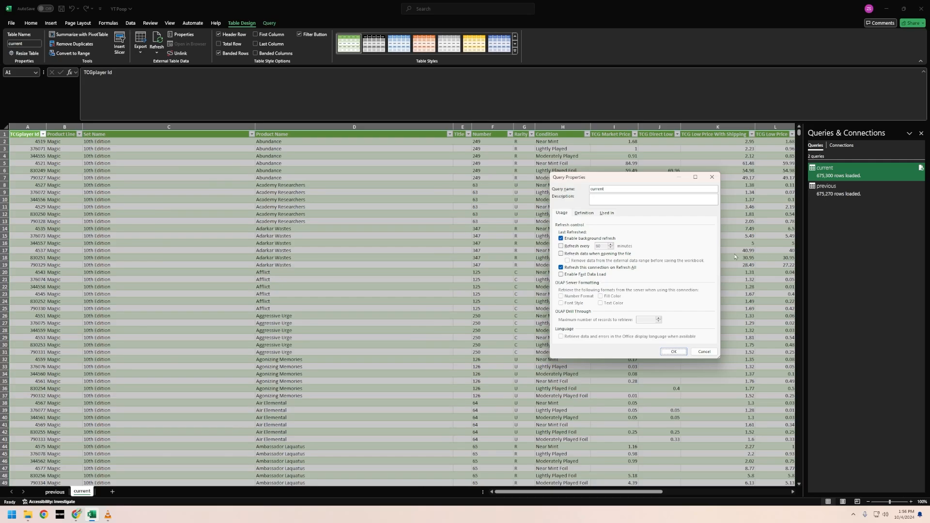
{"action": "left_click", "coordinate": [562, 254]}
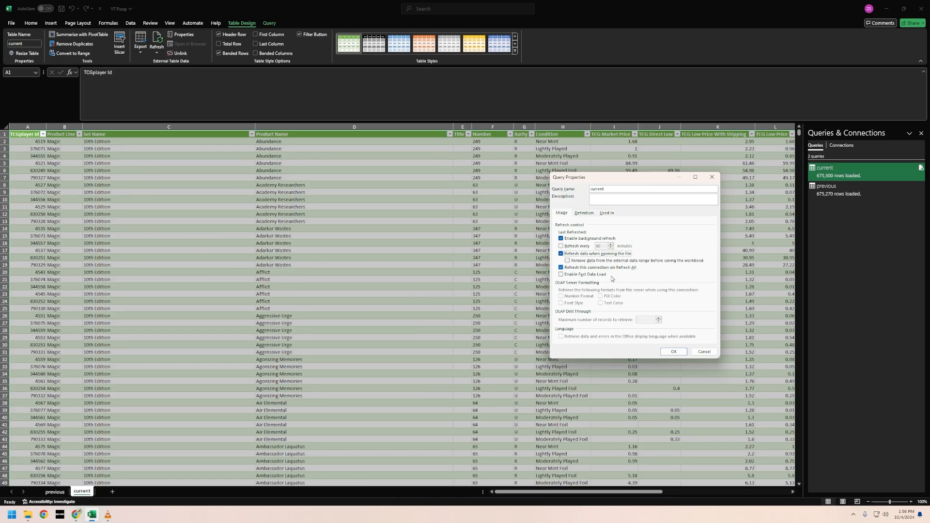
{"action": "left_click", "coordinate": [562, 275]}
{"action": "left_click", "coordinate": [674, 352]}
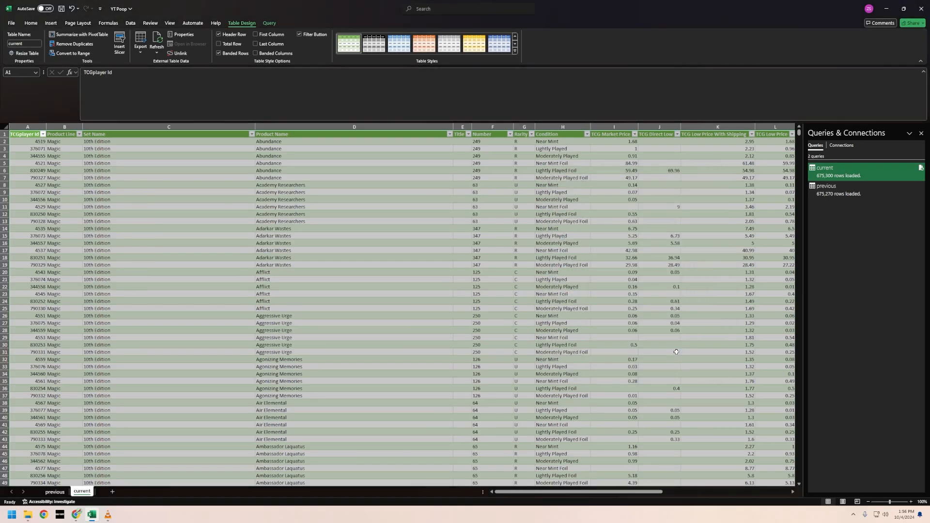
- Set the previous query to refresh data when opening the file and enable fast data load
{"action": "right_click", "coordinate": [833, 193]}
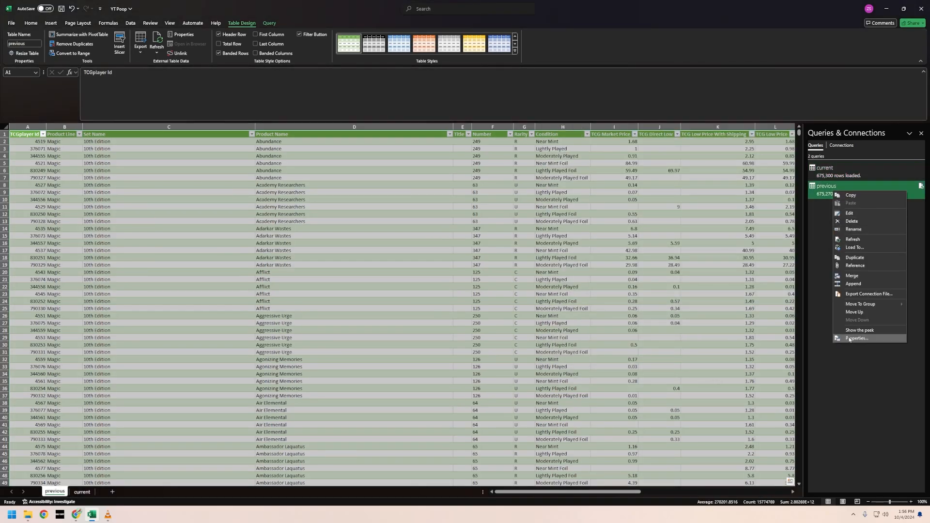
{"action": "left_click", "coordinate": [849, 339]}
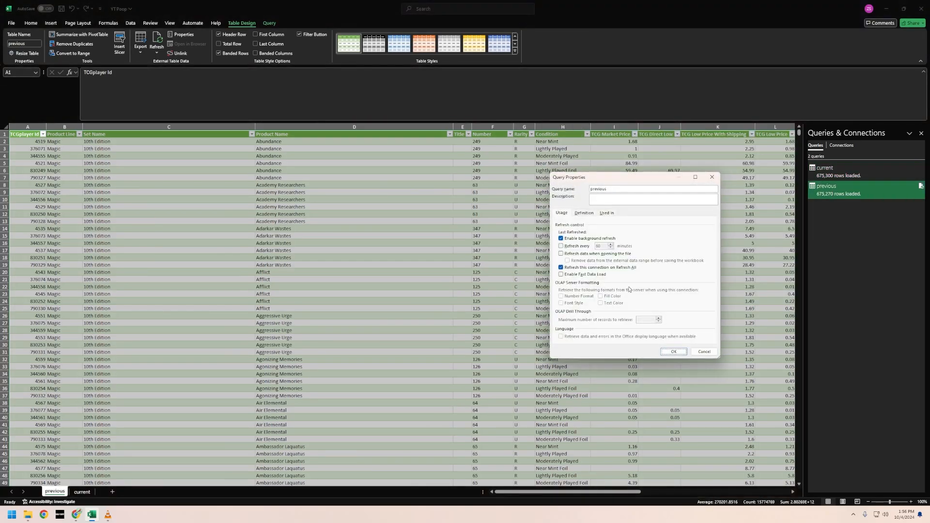
{"action": "left_click", "coordinate": [562, 254]}
{"action": "left_click", "coordinate": [561, 275]}
{"action": "left_click", "coordinate": [672, 352]}
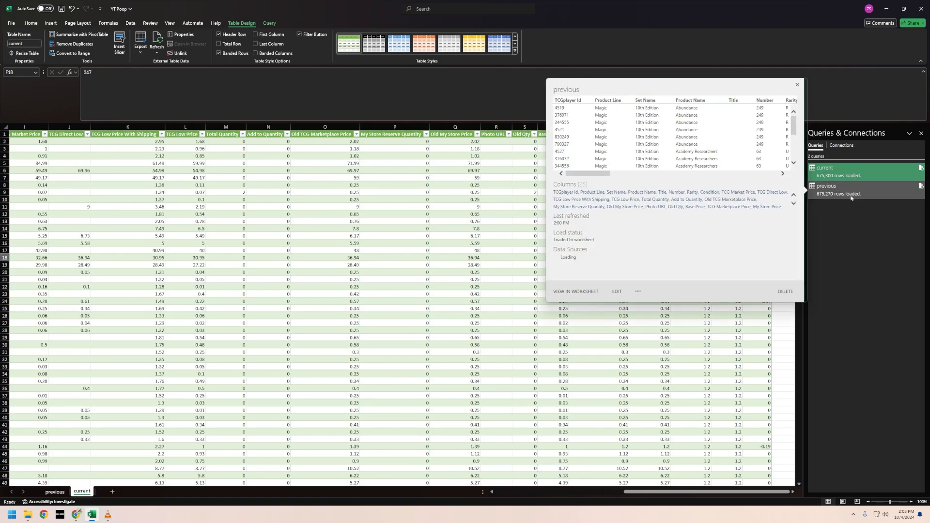
- Check the refresh settings in the current query's properties and leave them unchanged
{"action": "right_click", "coordinate": [836, 175]}
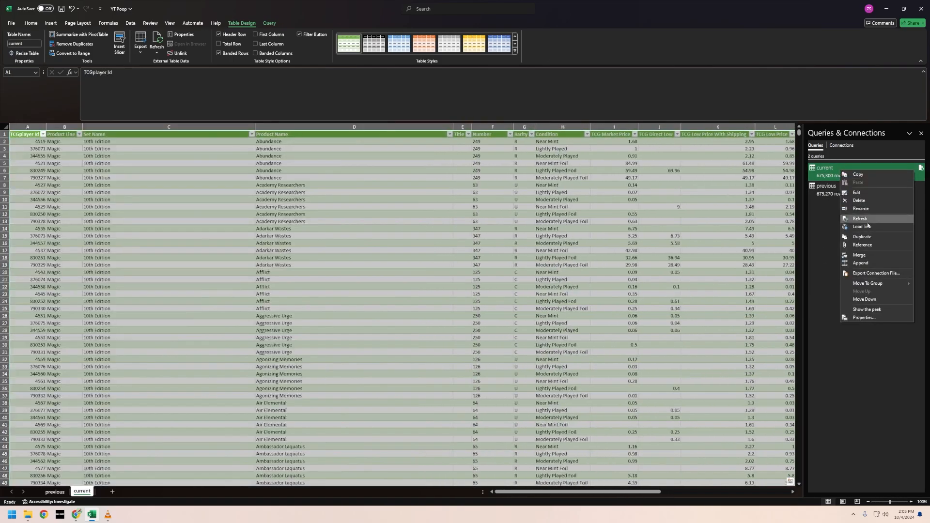
{"action": "left_click", "coordinate": [867, 320]}
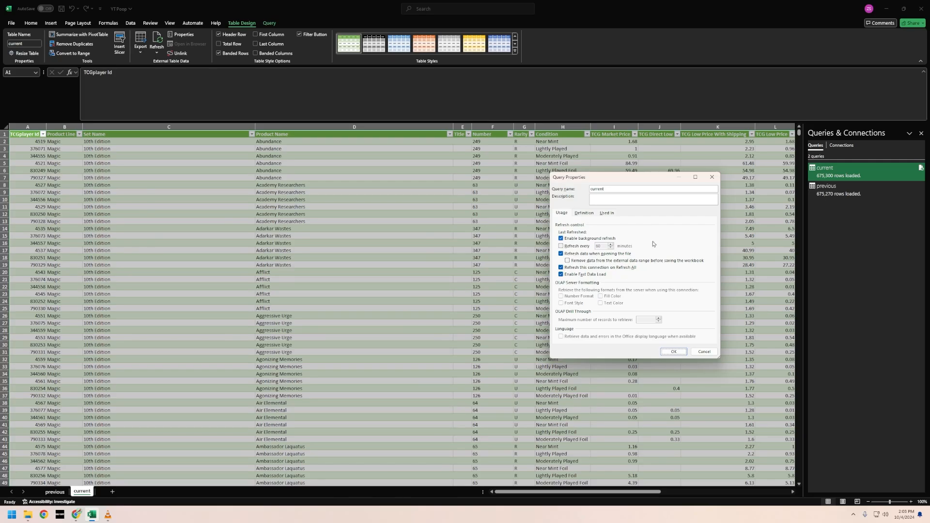
{"action": "left_click", "coordinate": [704, 352]}
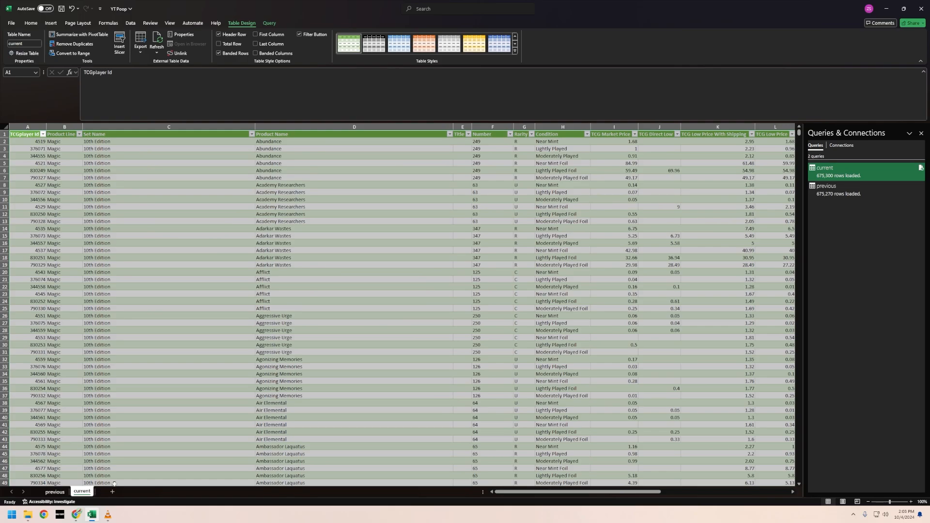
- Examine the Multiplier, Old Qty and Old Multiplier formulas in the current sheet and re-enter the Old Qty and Old Multiplier lookups unchanged
{"action": "left_click_drag", "start_coordinate": [593, 495], "coordinate": [726, 493]}
{"action": "left_click", "coordinate": [727, 206]}
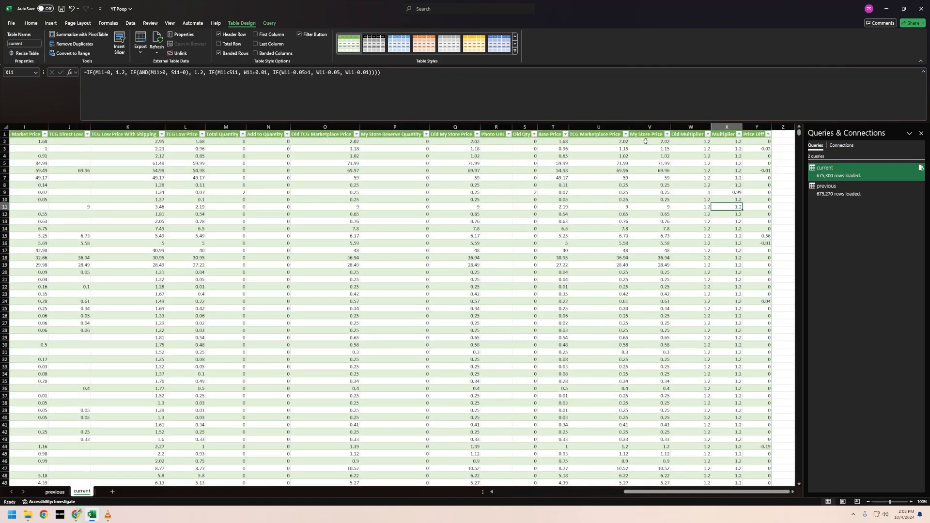
{"action": "left_click", "coordinate": [526, 142]}
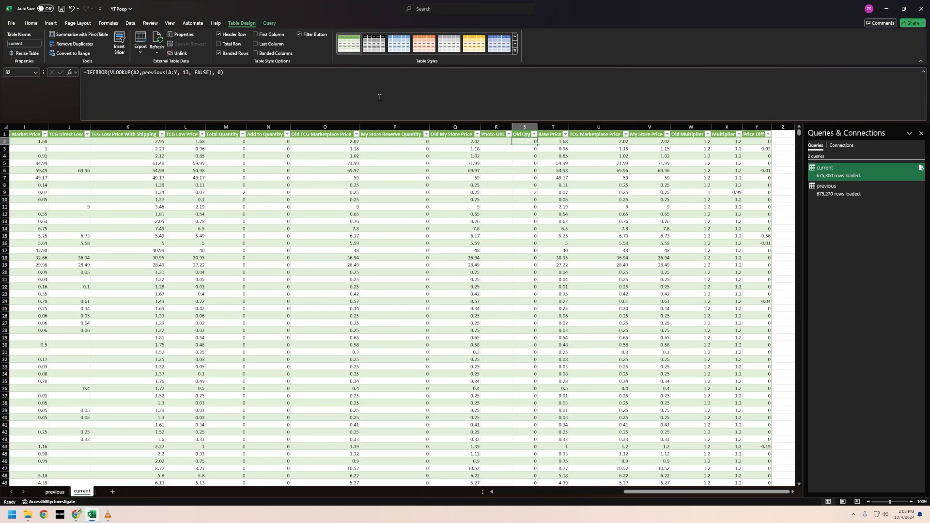
{"action": "left_click", "coordinate": [237, 72]}
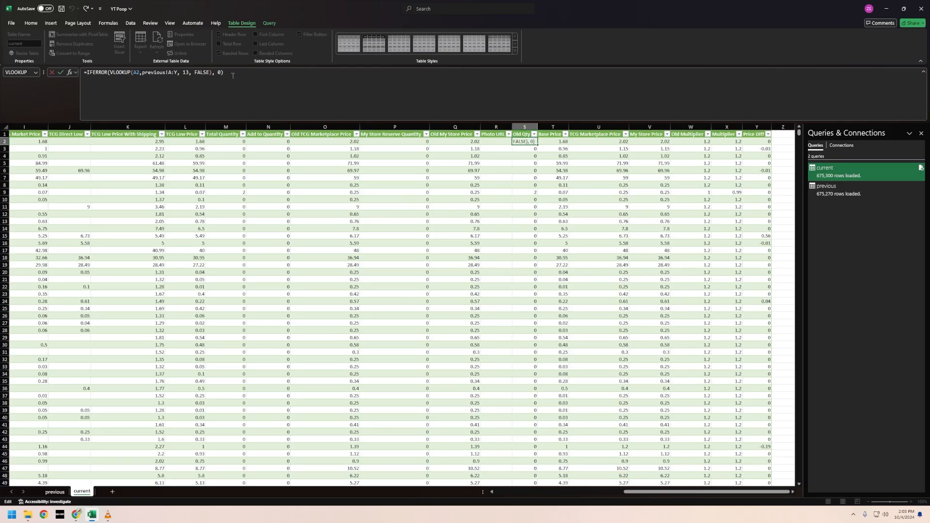
{"action": "key", "text": "Return"}
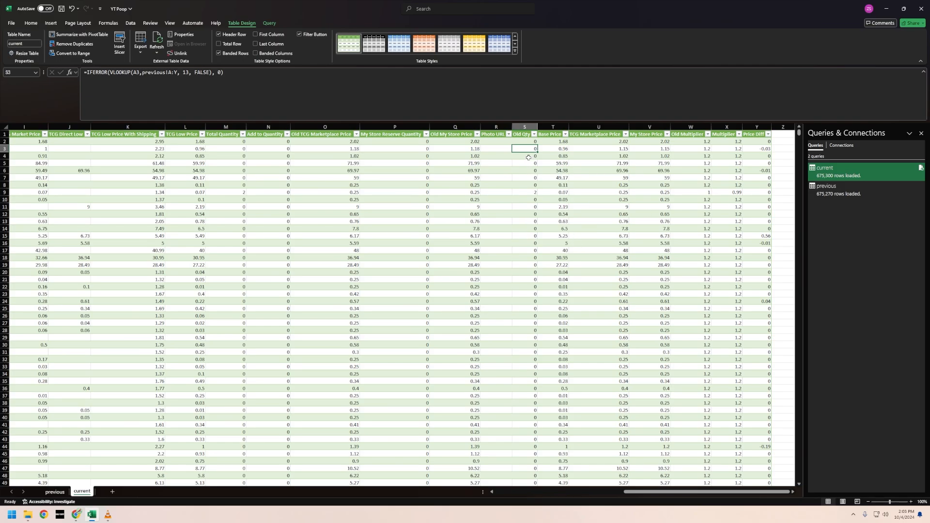
{"action": "left_click", "coordinate": [240, 80]}
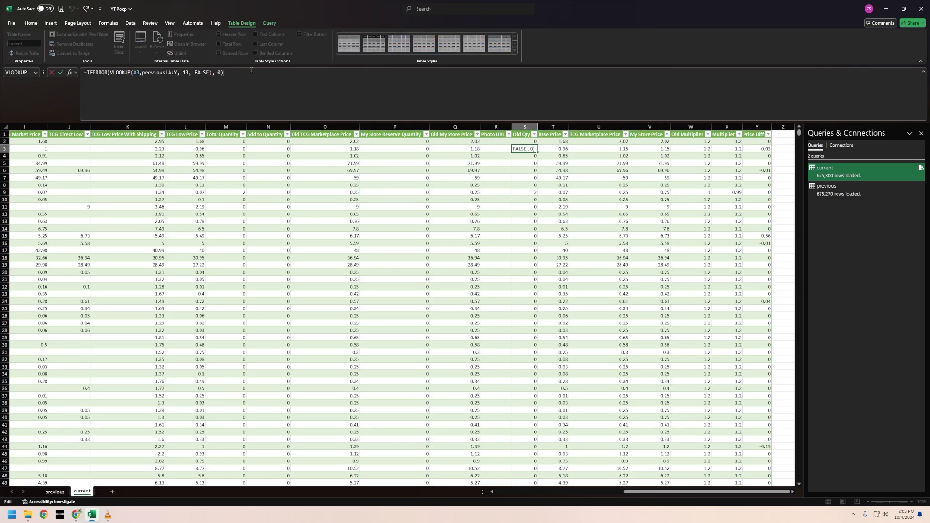
{"action": "key", "text": "Home"}
{"action": "left_click", "coordinate": [60, 72]}
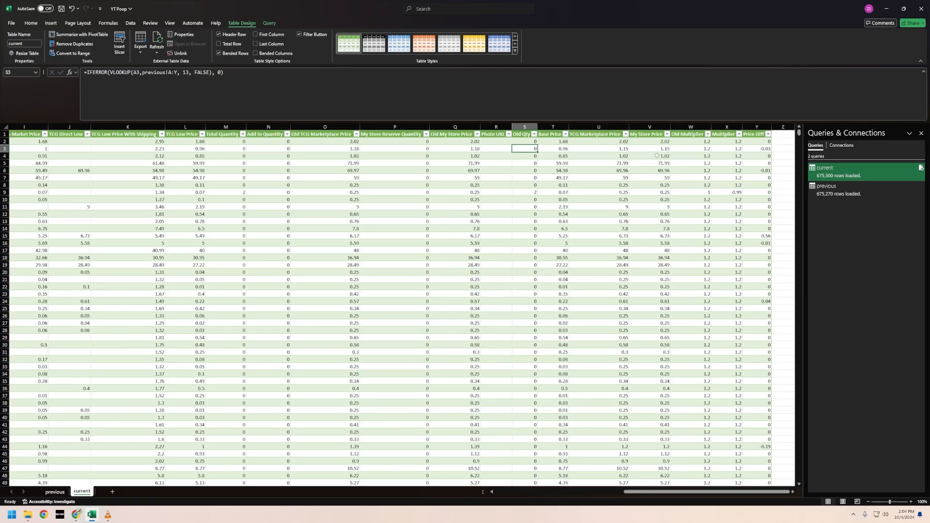
{"action": "left_click", "coordinate": [694, 141]}
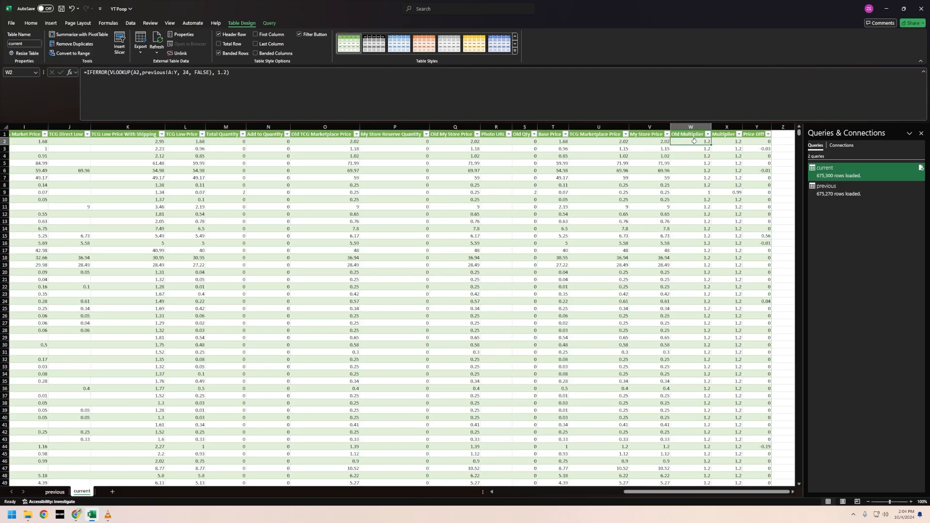
{"action": "left_click", "coordinate": [252, 74]}
{"action": "key", "text": "Return"}
- Save the current sheet as YT Poop in CSV (Comma delimited) format in the NC MTG PRICE UPDATES folder
{"action": "left_click", "coordinate": [11, 24]}
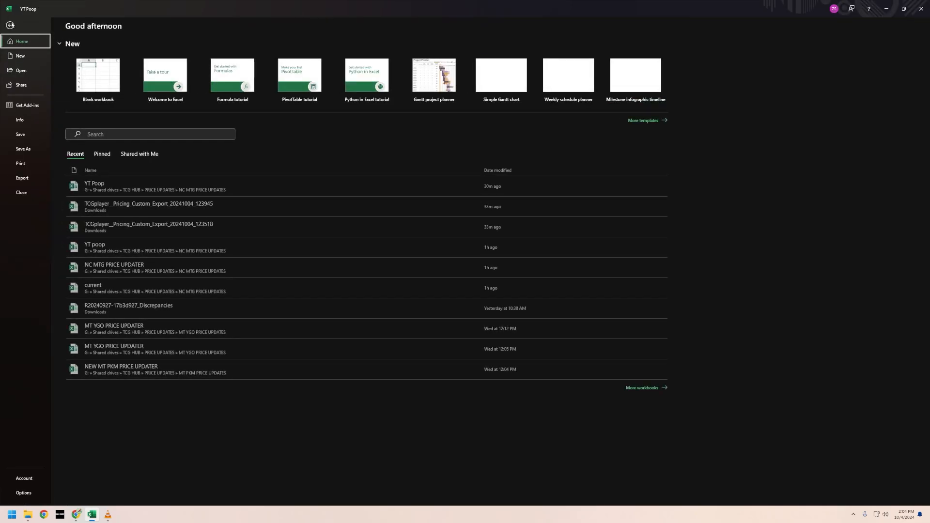
{"action": "left_click", "coordinate": [28, 151]}
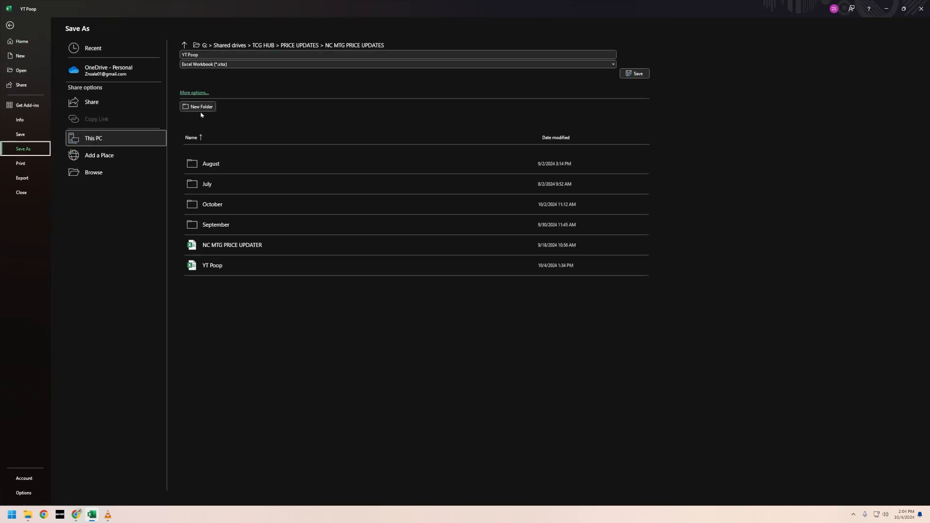
{"action": "left_click", "coordinate": [203, 64]}
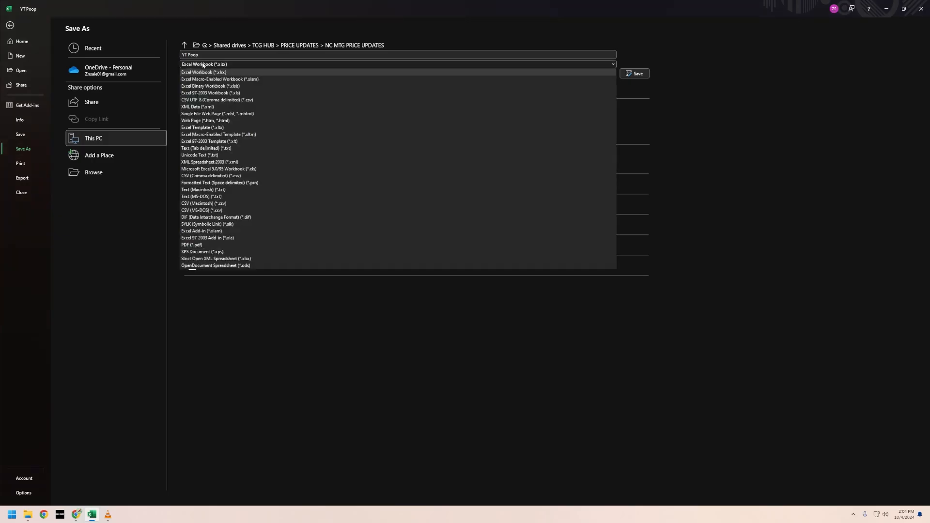
{"action": "left_click", "coordinate": [201, 176]}
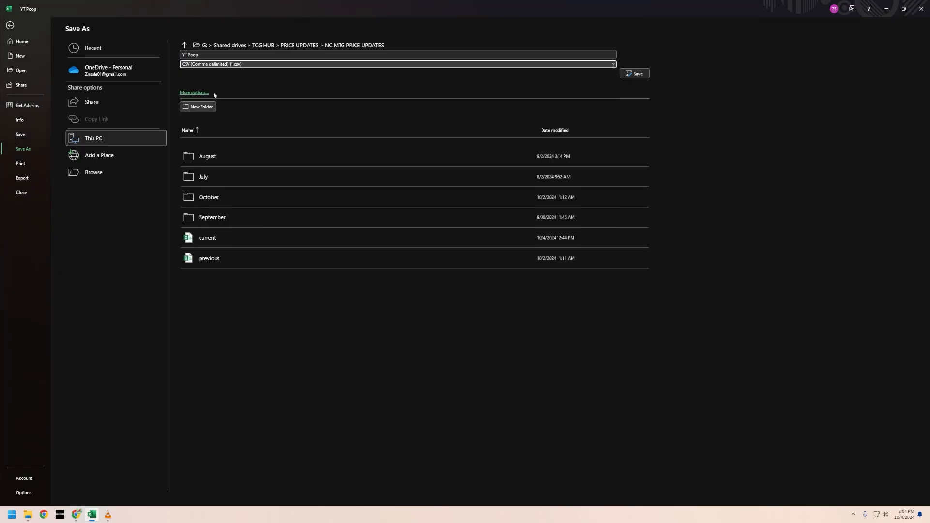
{"action": "left_click", "coordinate": [208, 55]}
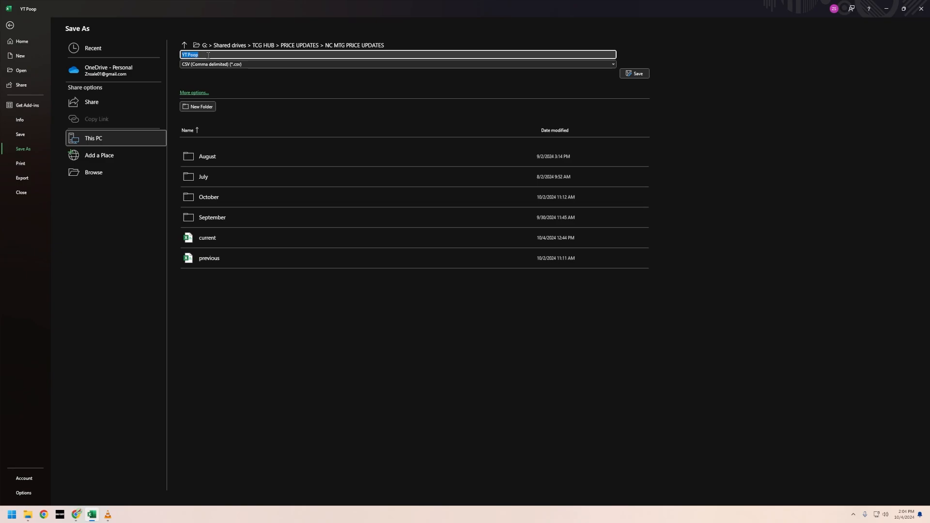
{"action": "left_click", "coordinate": [635, 74]}
{"action": "left_click", "coordinate": [453, 281]}
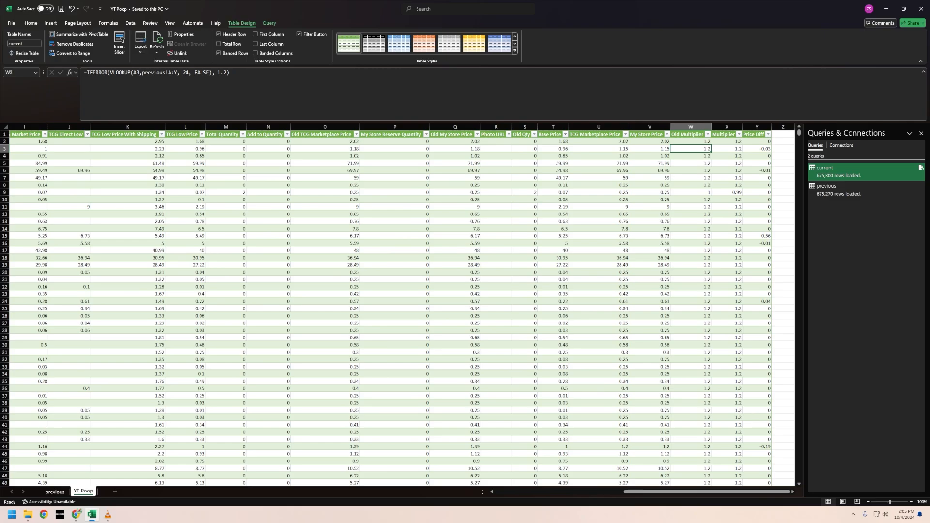
- Save the workbook as YT Poop in Excel Workbook (*.xlsx) format in the same folder, replacing the existing file
{"action": "left_click", "coordinate": [10, 23]}
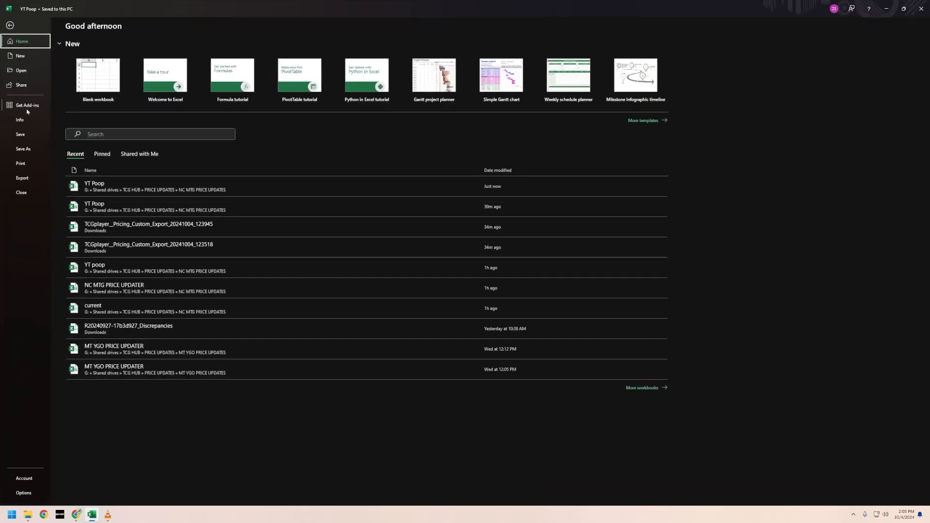
{"action": "left_click", "coordinate": [22, 150]}
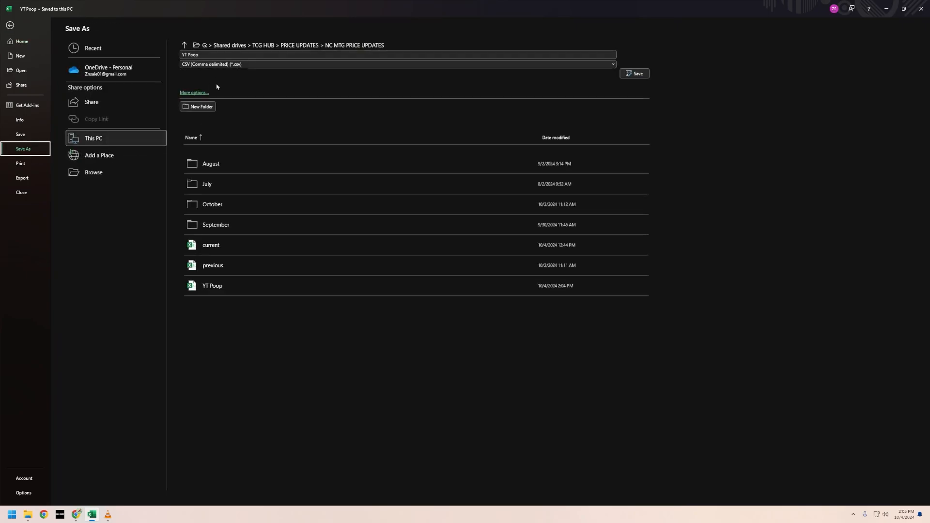
{"action": "left_click", "coordinate": [208, 65]}
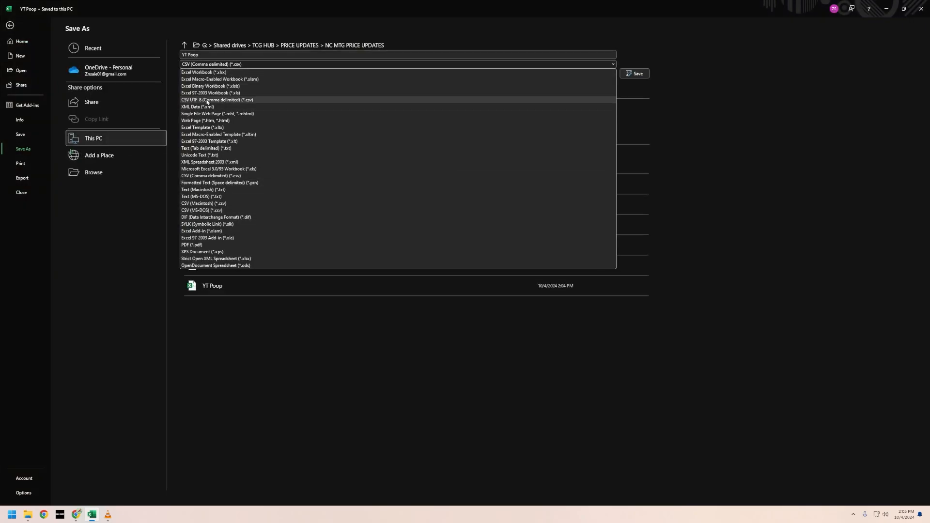
{"action": "left_click", "coordinate": [228, 72]}
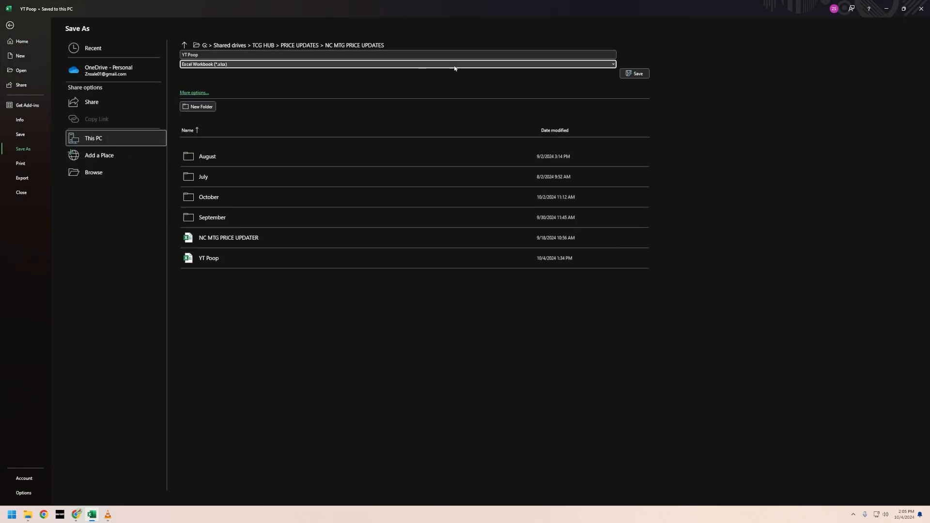
{"action": "left_click", "coordinate": [637, 74]}
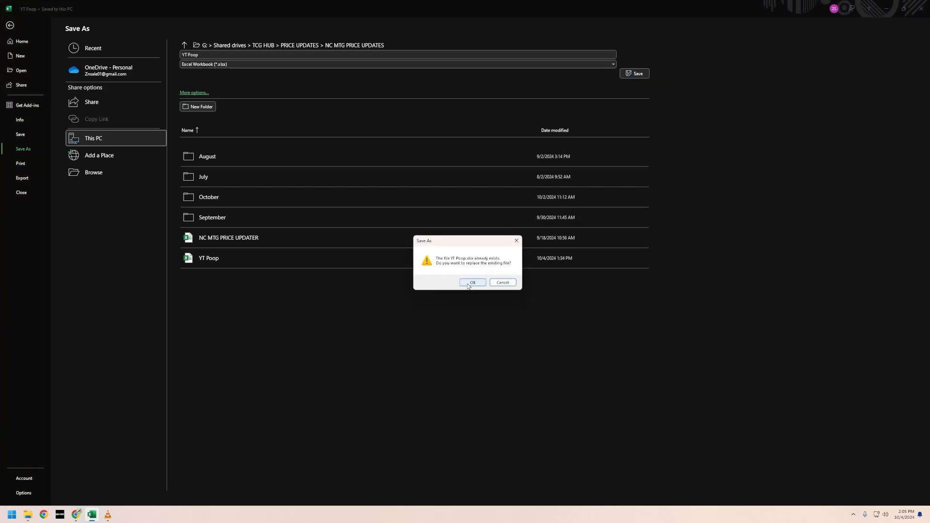
{"action": "left_click", "coordinate": [467, 285]}
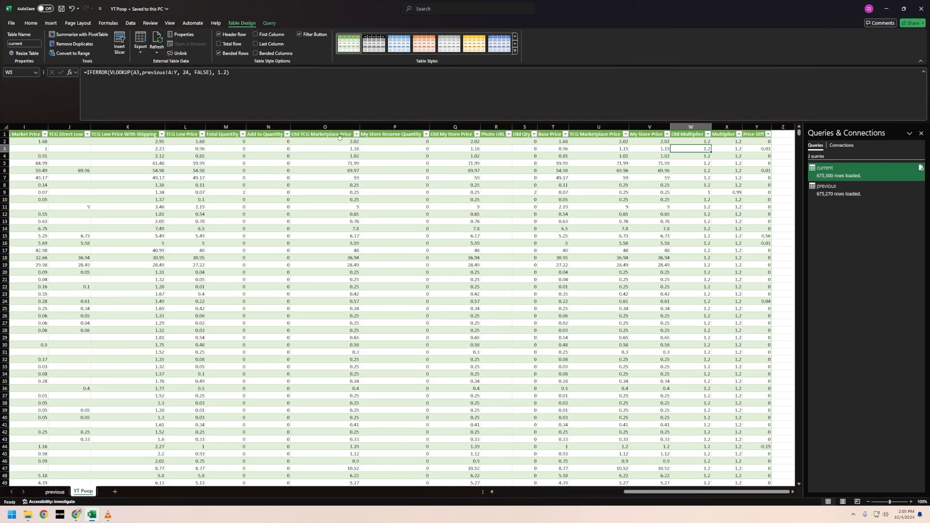
- Filter the Total Quantity column to exclude rows with a quantity of 0
{"action": "left_click", "coordinate": [243, 135]}
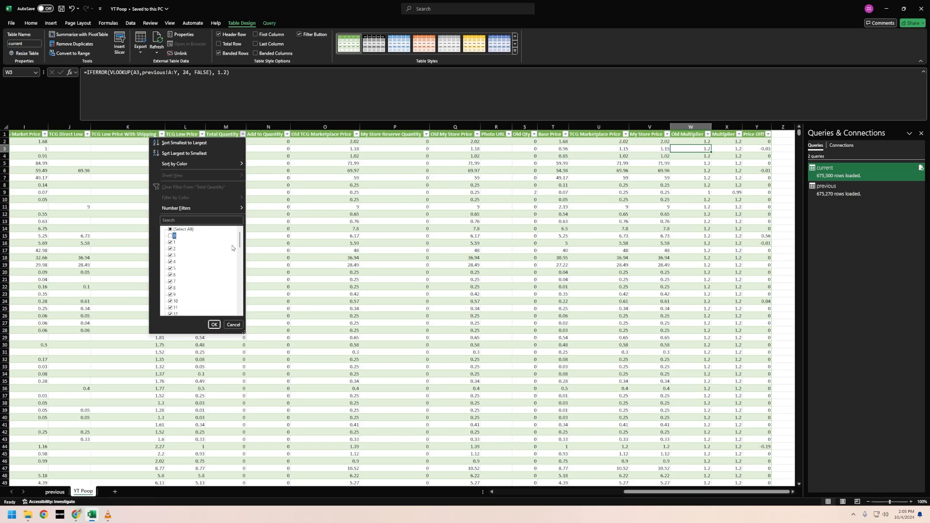
{"action": "left_click_drag", "start_coordinate": [241, 238], "coordinate": [229, 316]}
{"action": "left_click", "coordinate": [170, 308]}
{"action": "left_click", "coordinate": [213, 324]}
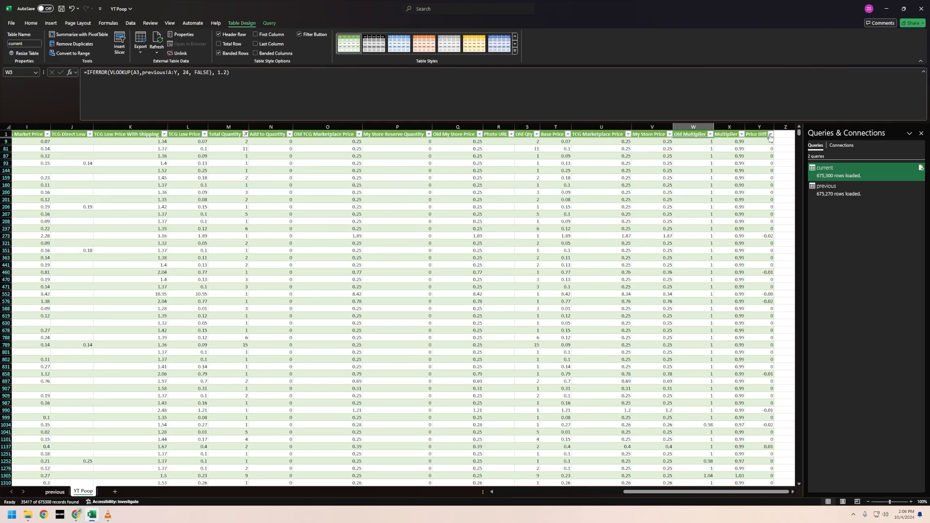
- Sort the Price Diff column from smallest to largest and select its first value
{"action": "left_click", "coordinate": [771, 135]}
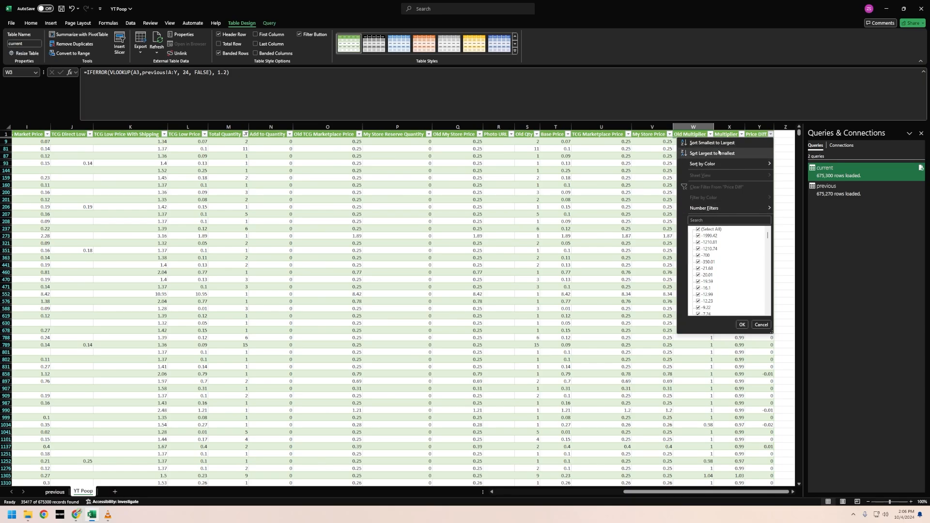
{"action": "left_click", "coordinate": [705, 143]}
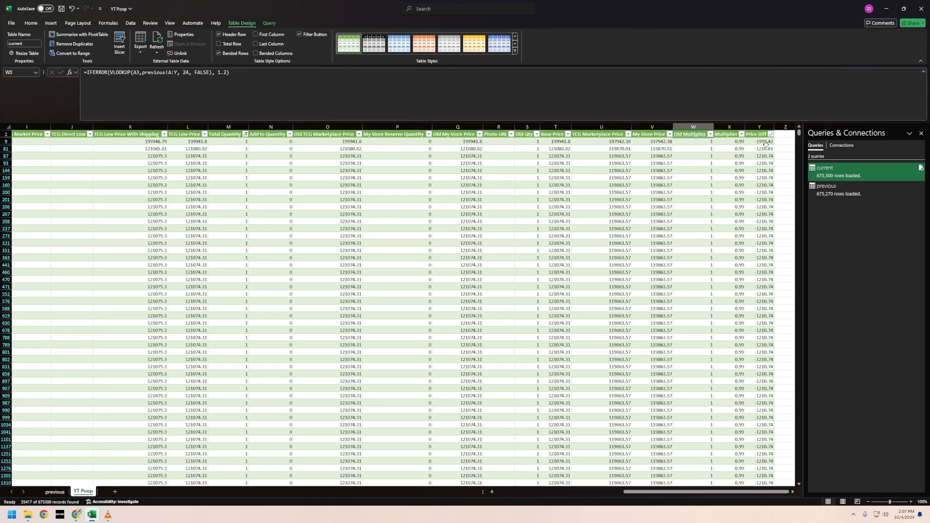
{"action": "left_click", "coordinate": [761, 141]}
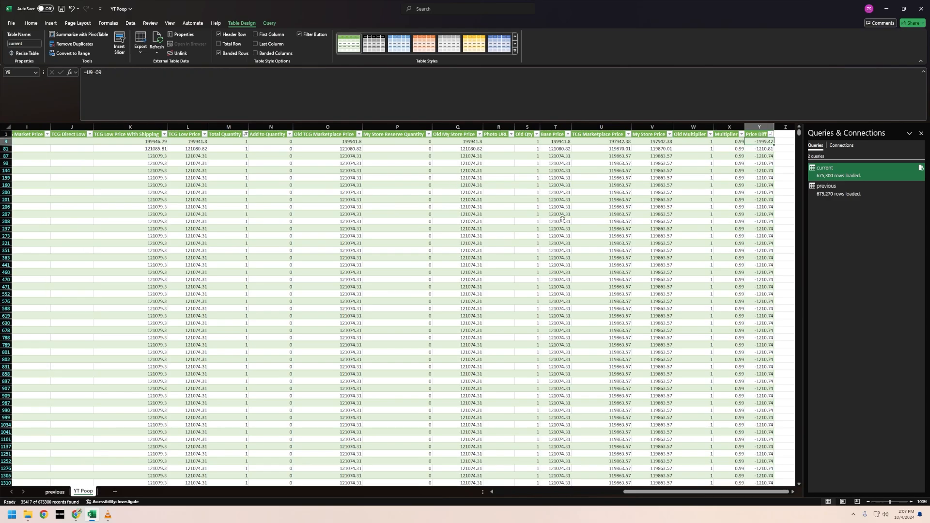
- Examine the TCG Market Price and TCG Direct Low cells of the row with the lowest Price Diff
{"action": "left_click", "coordinate": [760, 151]}
{"action": "key", "text": "Up"}
{"action": "left_click_drag", "start_coordinate": [659, 494], "coordinate": [613, 492]}
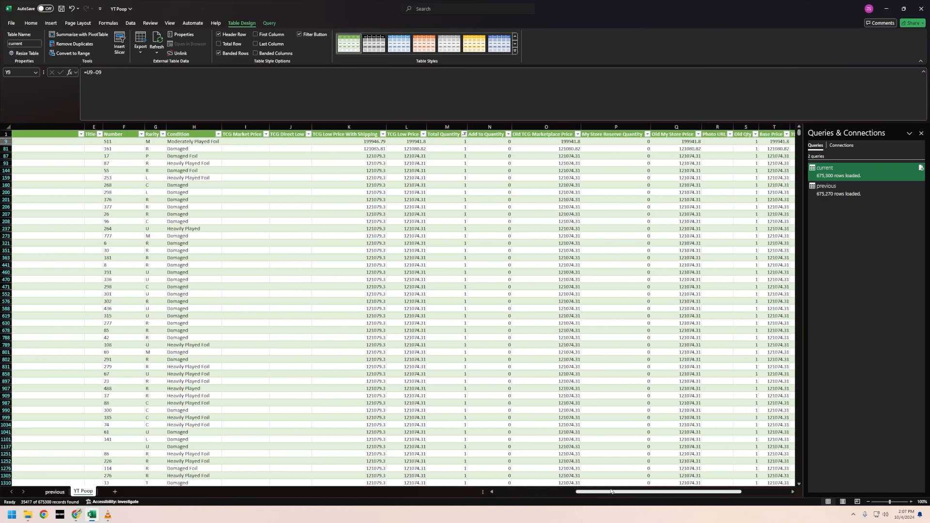
{"action": "left_click", "coordinate": [244, 139]}
{"action": "left_click", "coordinate": [282, 143]}
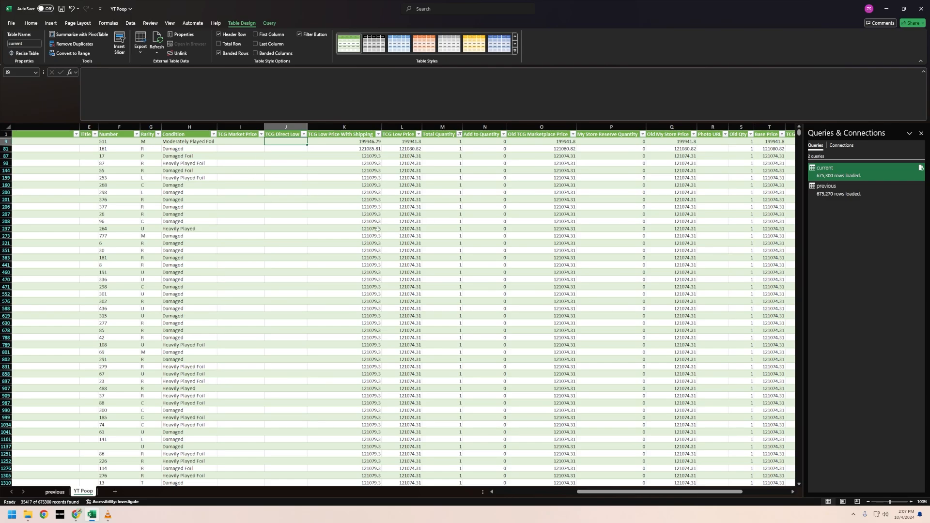
{"action": "left_click_drag", "start_coordinate": [648, 492], "coordinate": [695, 492]}
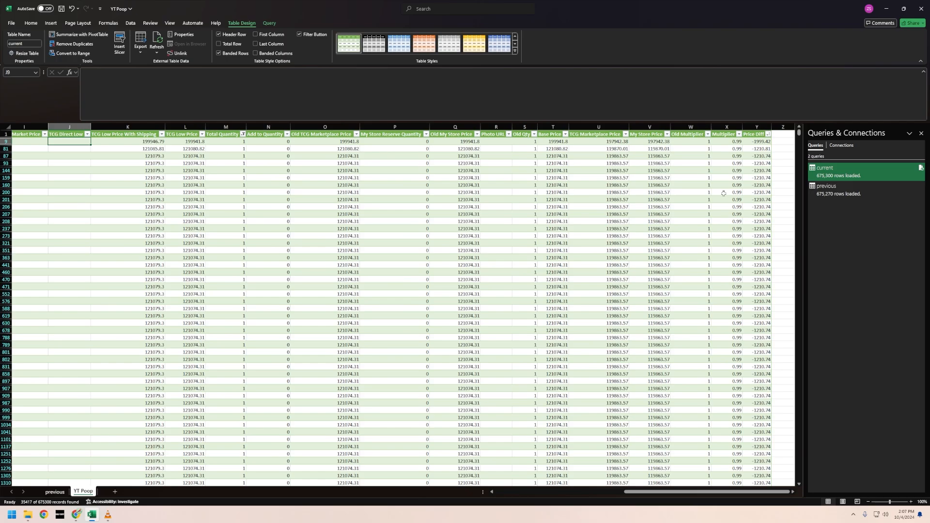
- Review the largest negative Price Diff values down the sorted table, selecting the one in row 1455
{"action": "scroll", "coordinate": [721, 206], "scroll_direction": "down", "scroll_amount": 8}
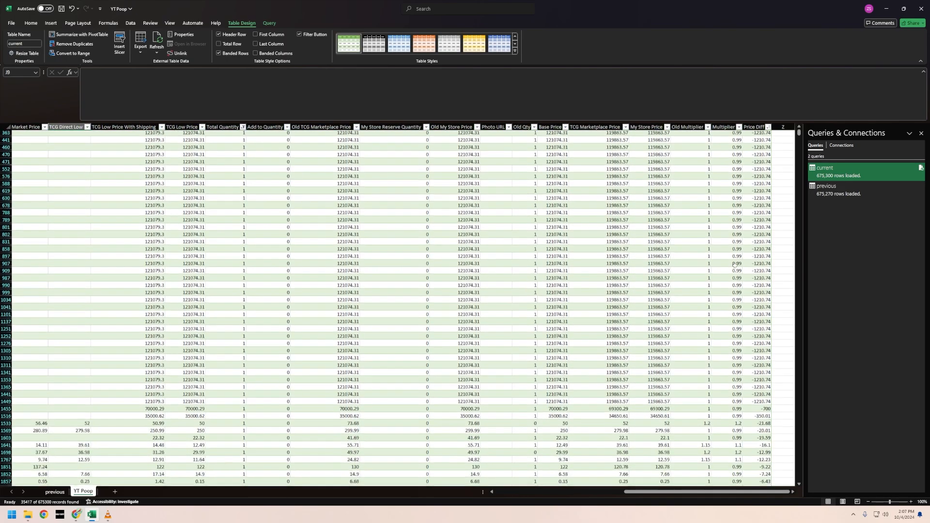
{"action": "scroll", "coordinate": [738, 369], "scroll_direction": "up", "scroll_amount": 8}
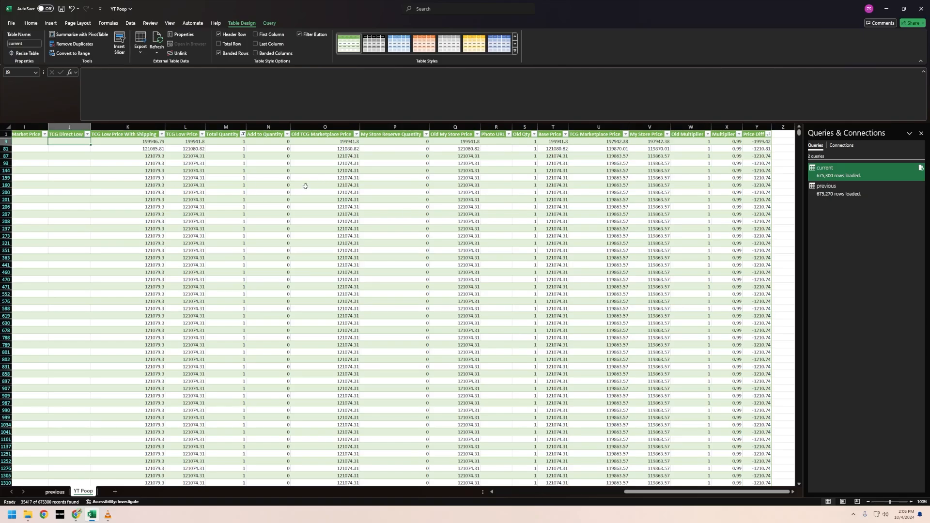
{"action": "scroll", "coordinate": [725, 416], "scroll_direction": "down", "scroll_amount": 8}
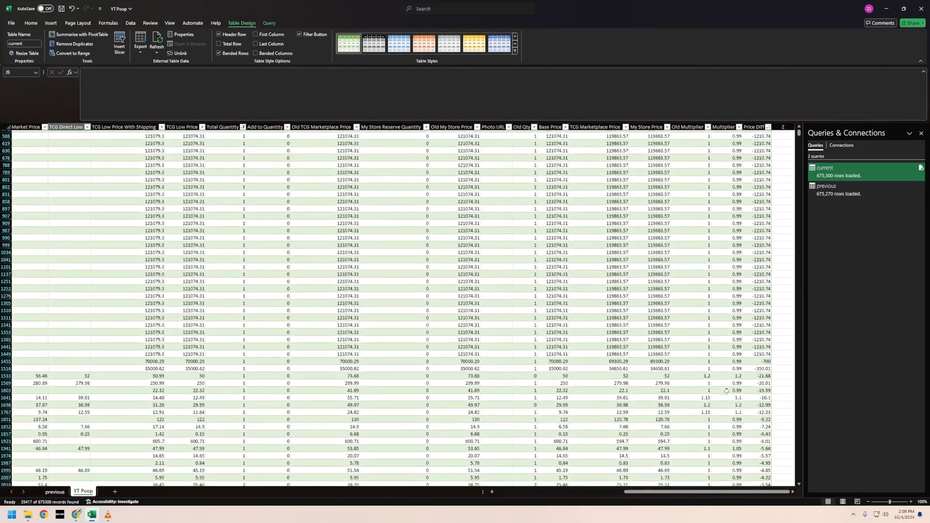
{"action": "left_click", "coordinate": [764, 360]}
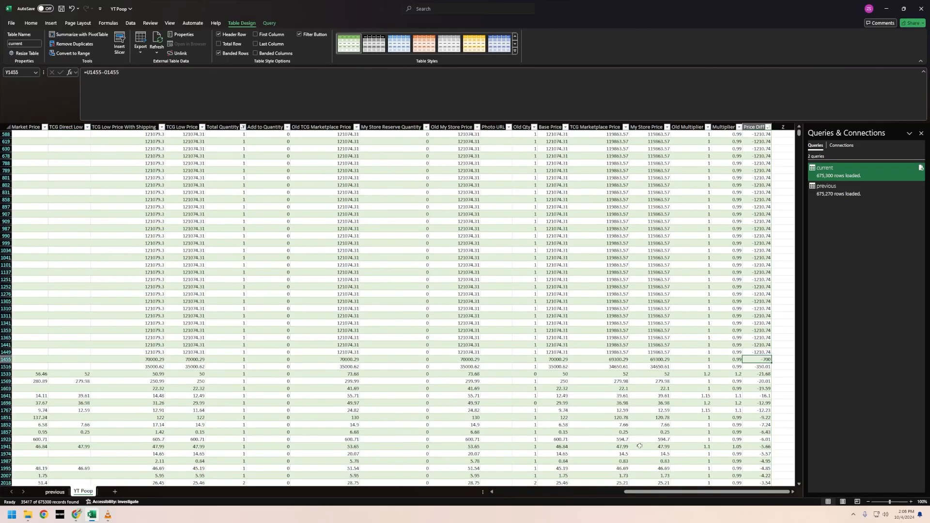
{"action": "left_click_drag", "start_coordinate": [721, 492], "coordinate": [717, 512]}
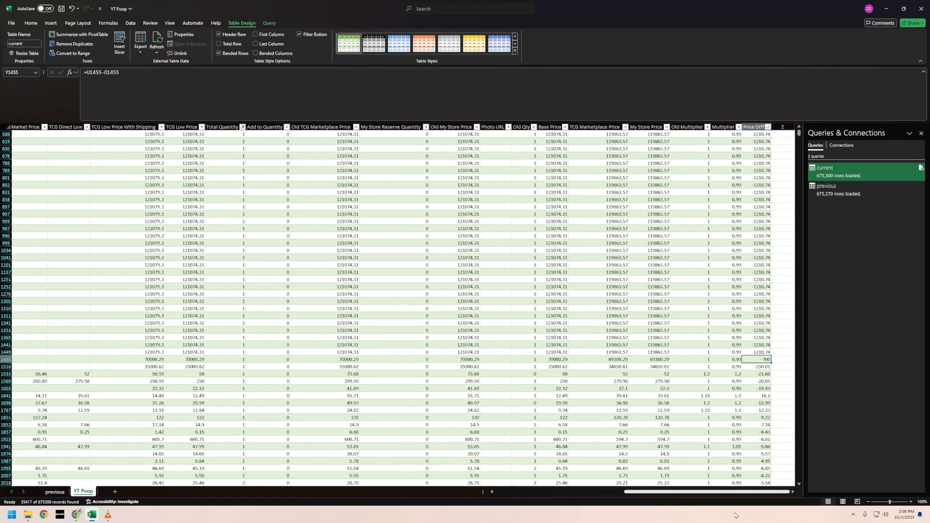
- Compare row 1533's Price Diff with its TCG Market Price and TCG Direct Low, and inspect its TCG Marketplace Price formula
{"action": "left_click", "coordinate": [761, 374]}
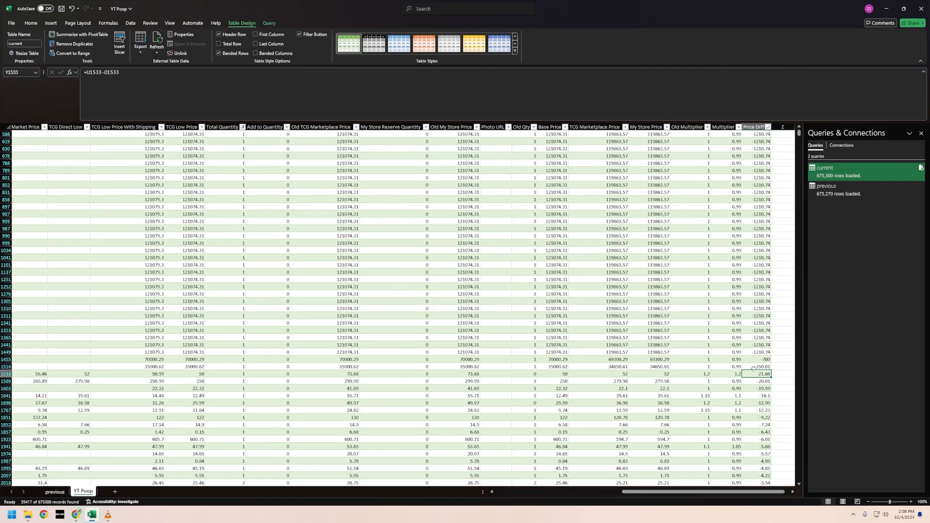
{"action": "scroll", "coordinate": [745, 417], "scroll_direction": "down", "scroll_amount": 8}
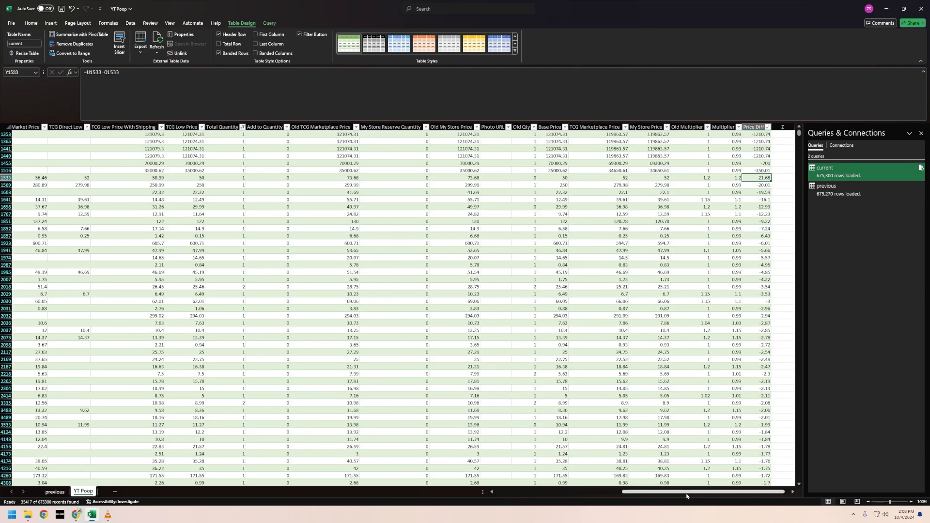
{"action": "left_click_drag", "start_coordinate": [688, 492], "coordinate": [638, 499]}
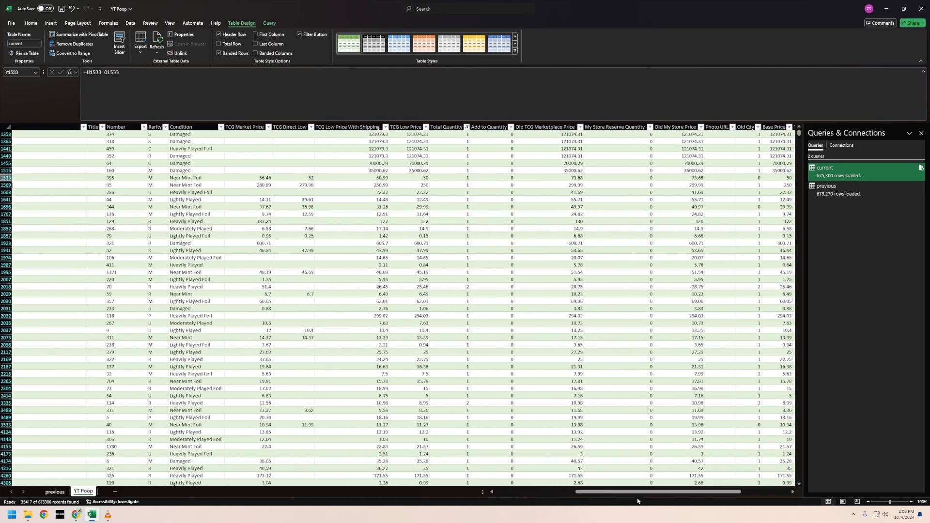
{"action": "left_click", "coordinate": [241, 178]}
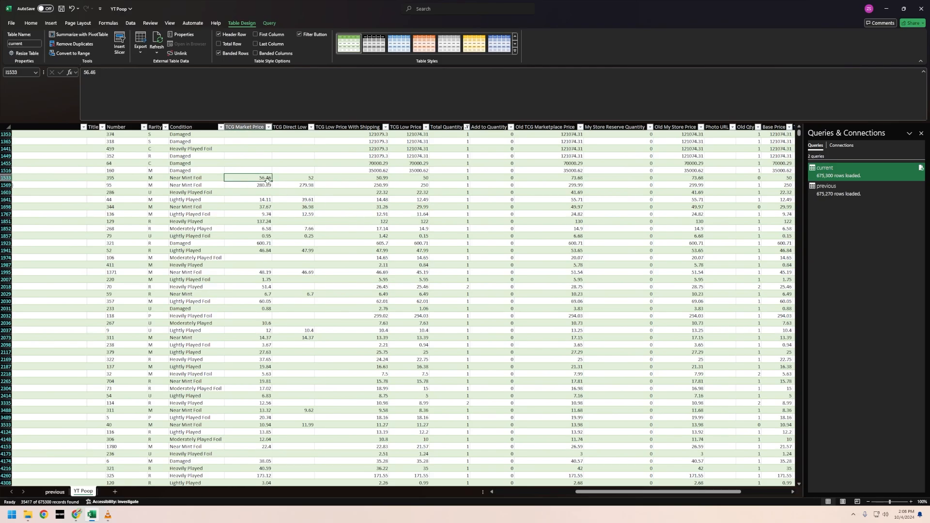
{"action": "left_click", "coordinate": [297, 180]}
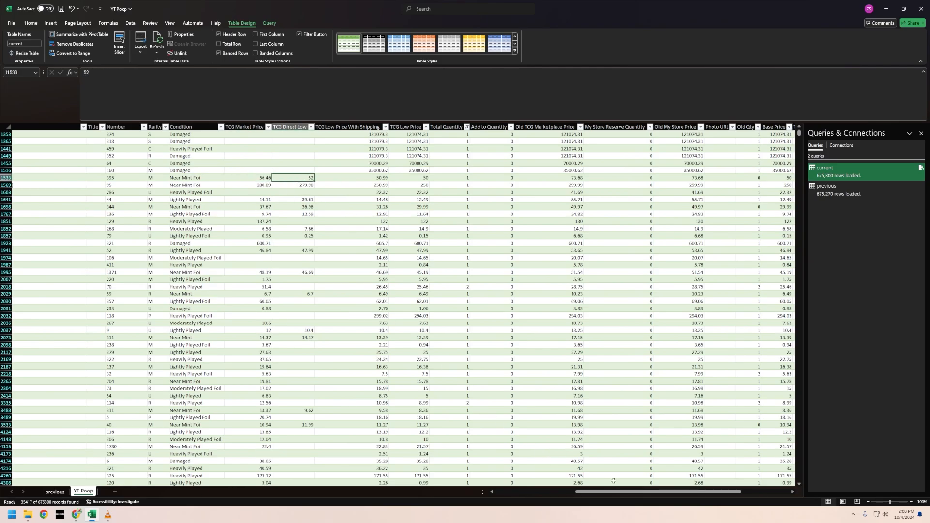
{"action": "scroll", "coordinate": [619, 496], "scroll_direction": "right", "scroll_amount": 5}
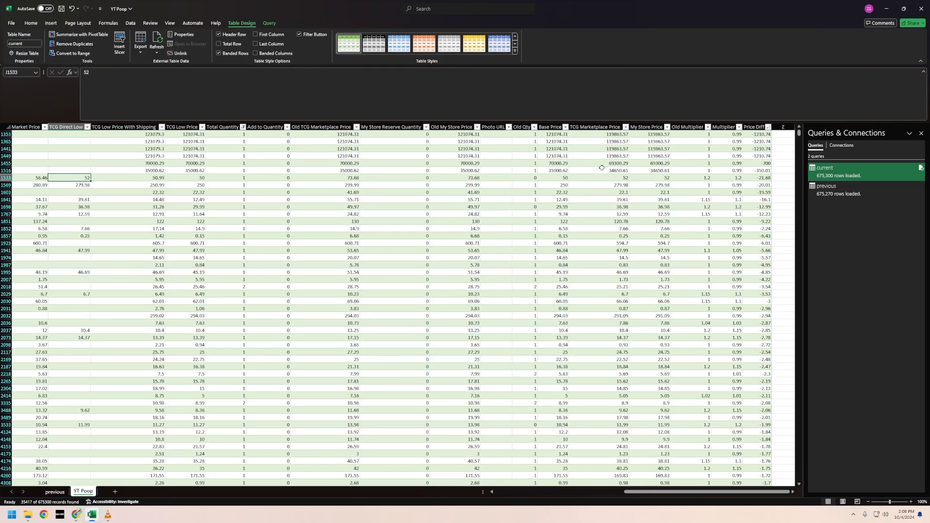
{"action": "left_click", "coordinate": [614, 178]}
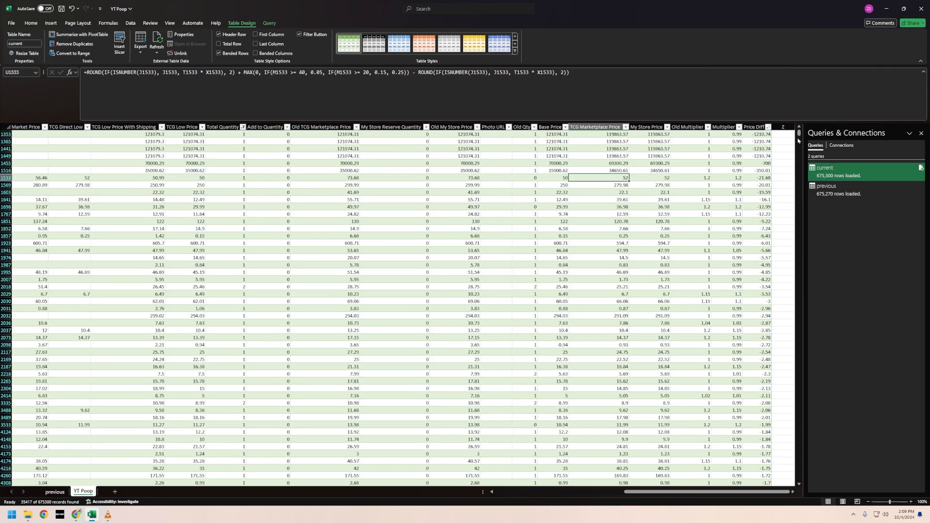
- Examine the largest positive Price Diff rows at the table's end, selecting the blank TCG price cells from row 672370 to 675107
{"action": "left_click_drag", "start_coordinate": [799, 139], "coordinate": [786, 480]}
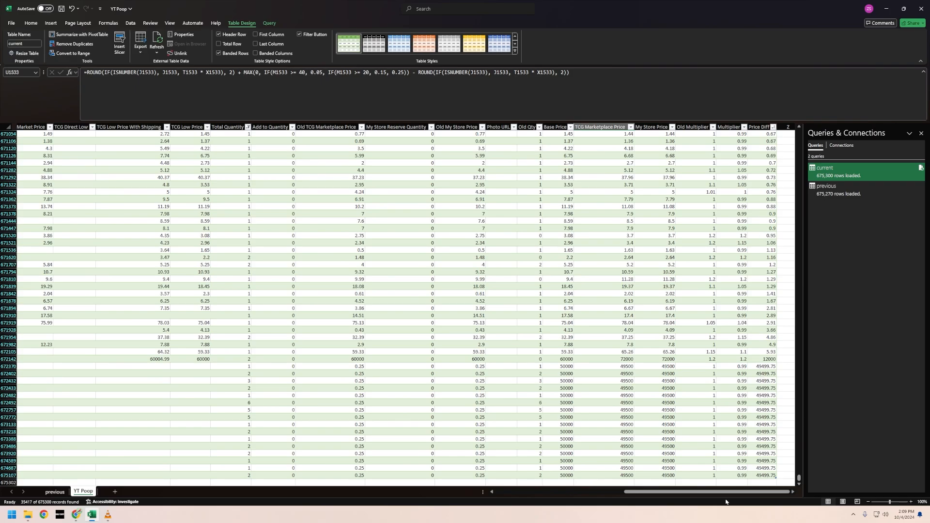
{"action": "mouse_move", "coordinate": [726, 502]}
{"action": "left_mouse_down"}
{"action": "mouse_move", "coordinate": [679, 501]}
{"action": "mouse_move", "coordinate": [740, 499]}
{"action": "left_mouse_up"}
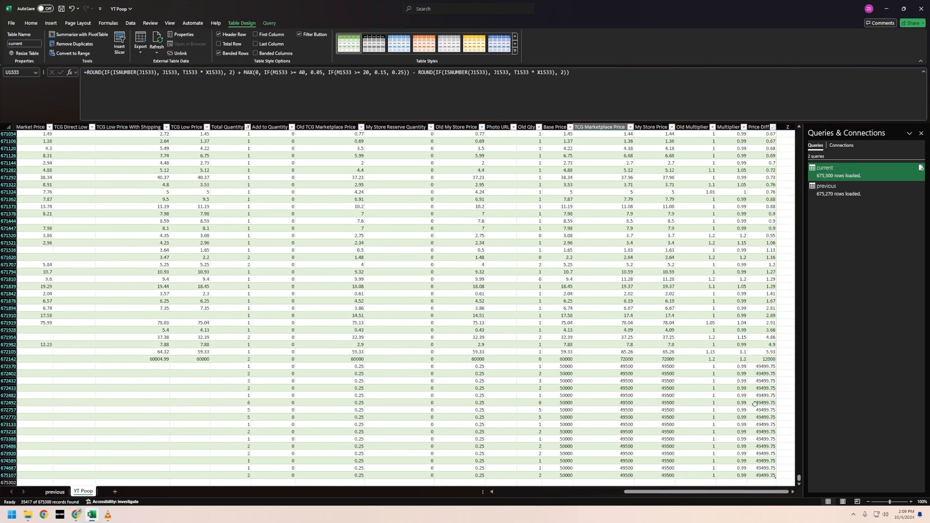
{"action": "mouse_move", "coordinate": [717, 502]}
{"action": "left_mouse_down"}
{"action": "mouse_move", "coordinate": [583, 500]}
{"action": "mouse_move", "coordinate": [718, 500]}
{"action": "left_mouse_up"}
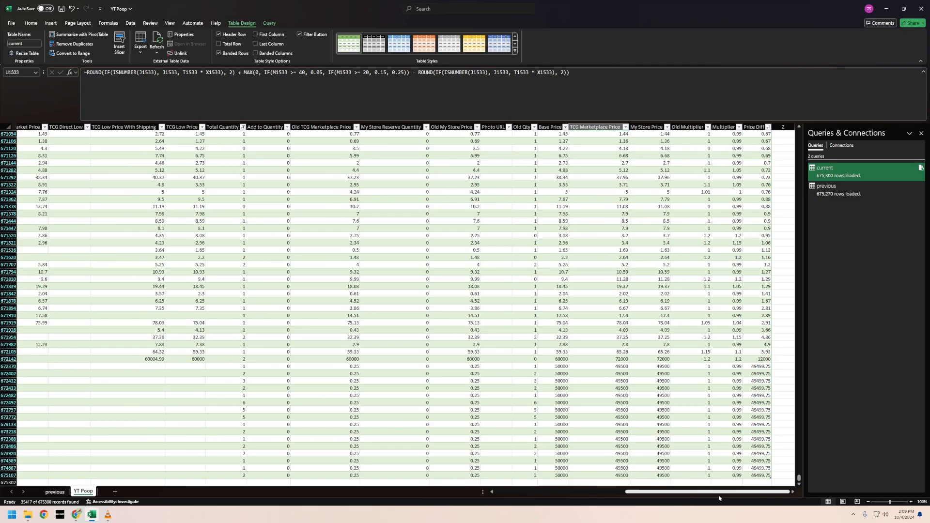
{"action": "left_click_drag", "start_coordinate": [719, 499], "coordinate": [666, 510]}
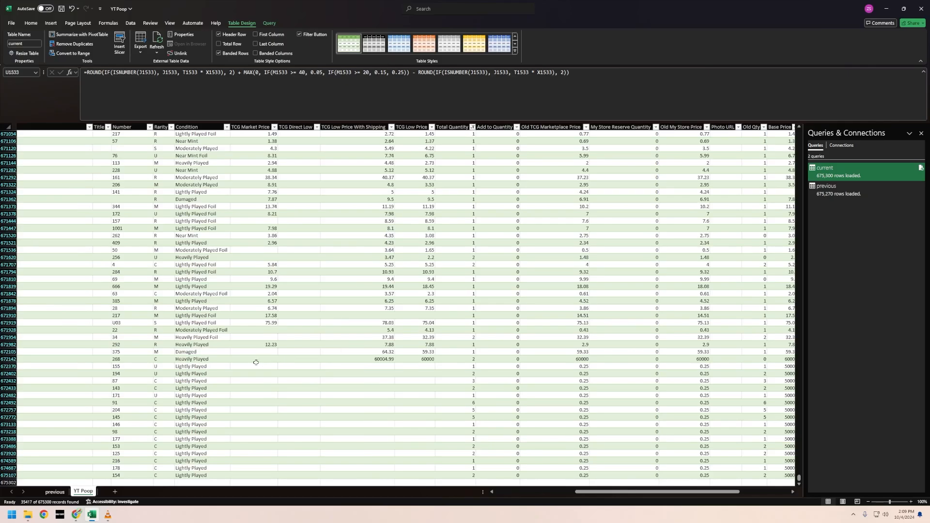
{"action": "left_click_drag", "start_coordinate": [256, 366], "coordinate": [417, 479]}
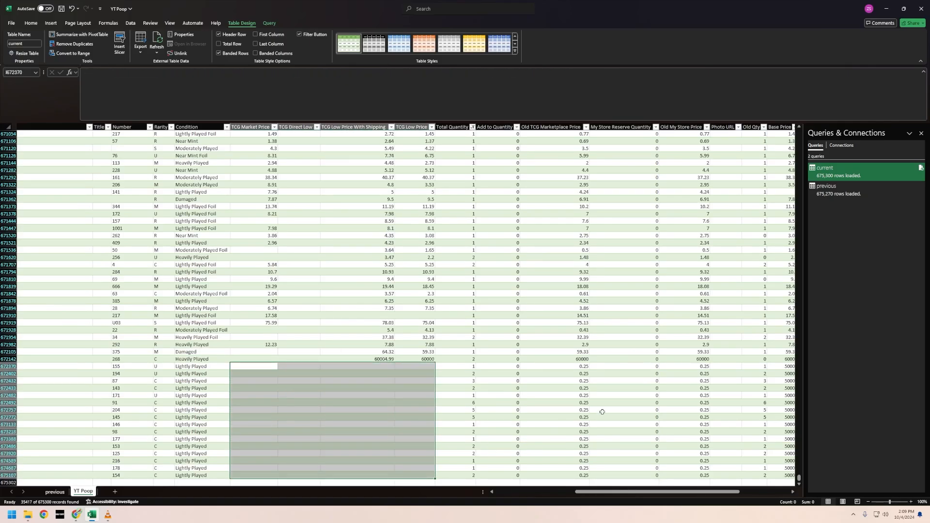
{"action": "left_click_drag", "start_coordinate": [660, 492], "coordinate": [684, 492]}
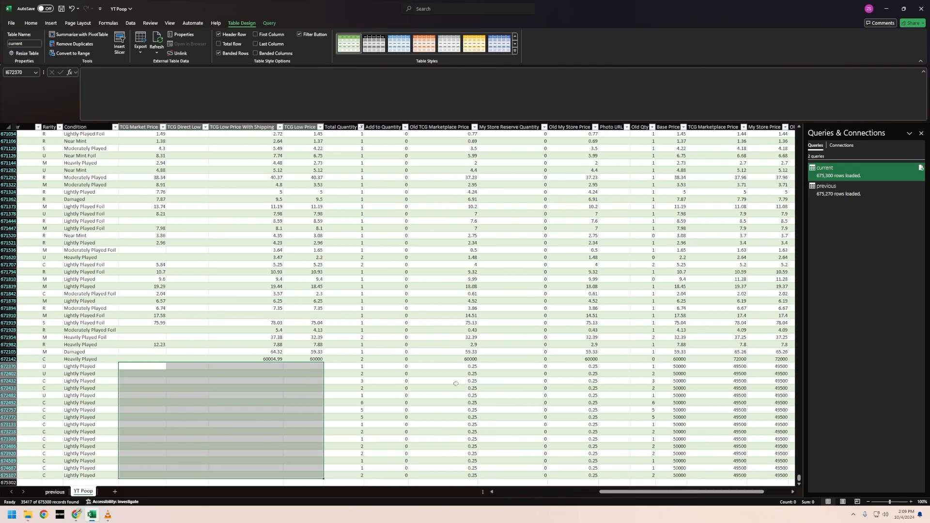
{"action": "left_click_drag", "start_coordinate": [658, 493], "coordinate": [691, 493]}
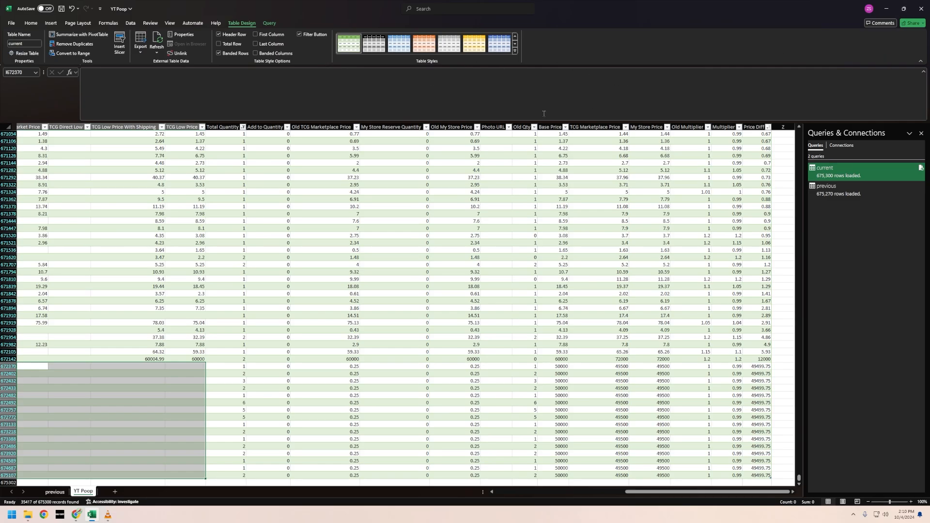
- Close the workbook without saving changes and check the YT Poop worksheet and CSV files in the NC MTG PRICE UPDATES folder
{"action": "left_click", "coordinate": [921, 9]}
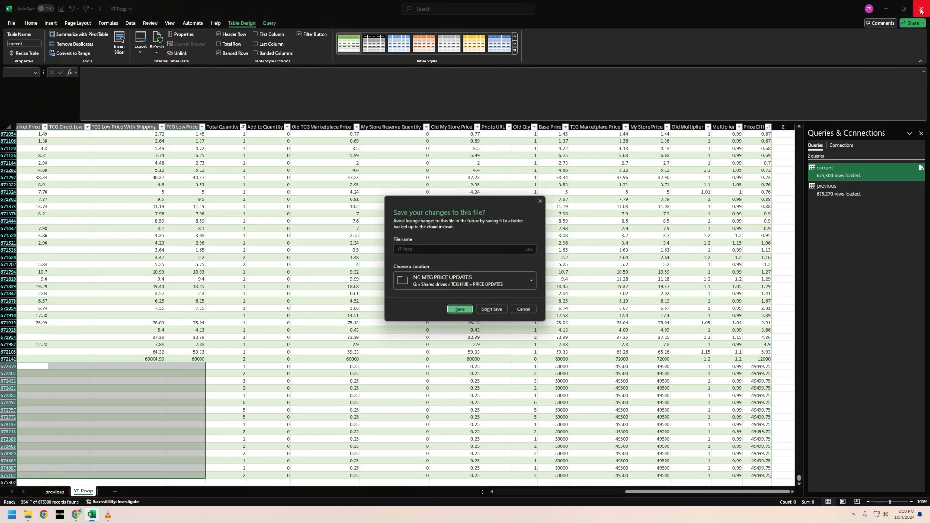
{"action": "left_click", "coordinate": [490, 309]}
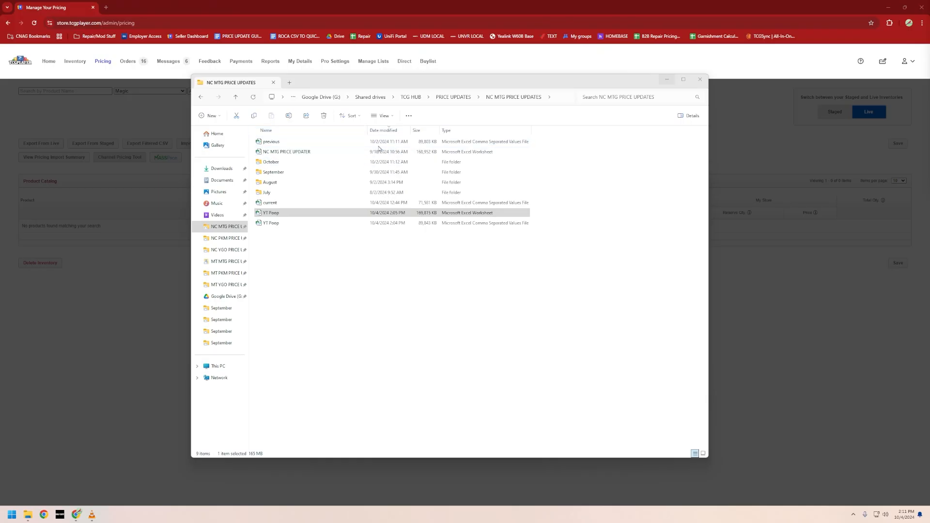
{"action": "left_click", "coordinate": [327, 214]}
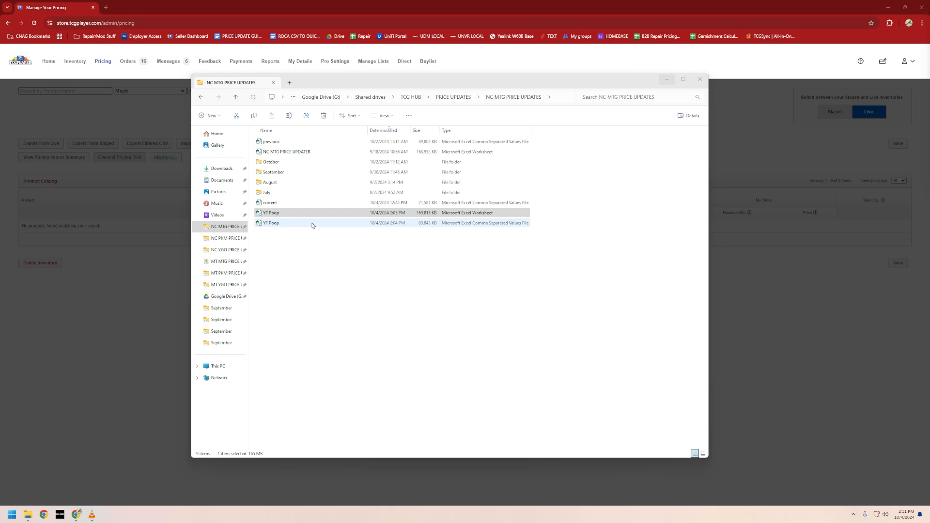
{"action": "left_click", "coordinate": [292, 225]}
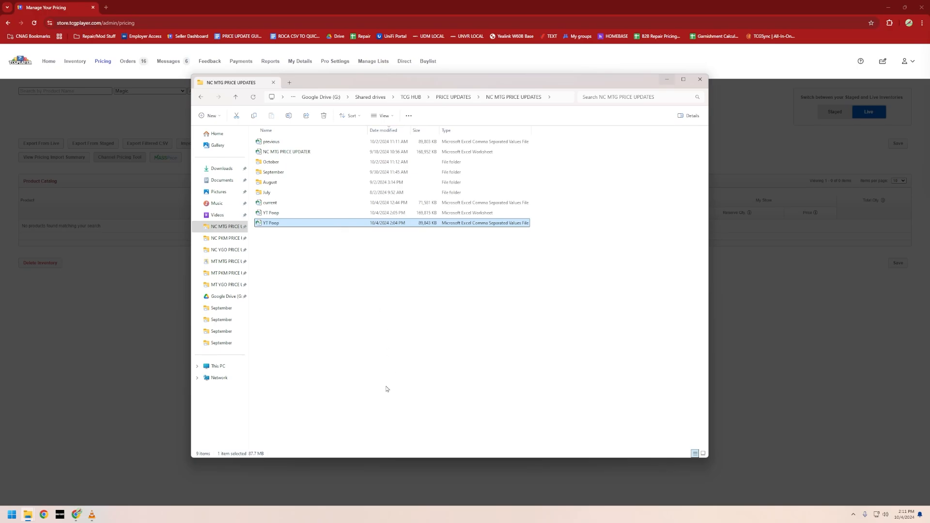
{"action": "key", "text": "F2"}
{"action": "left_click", "coordinate": [429, 283]}
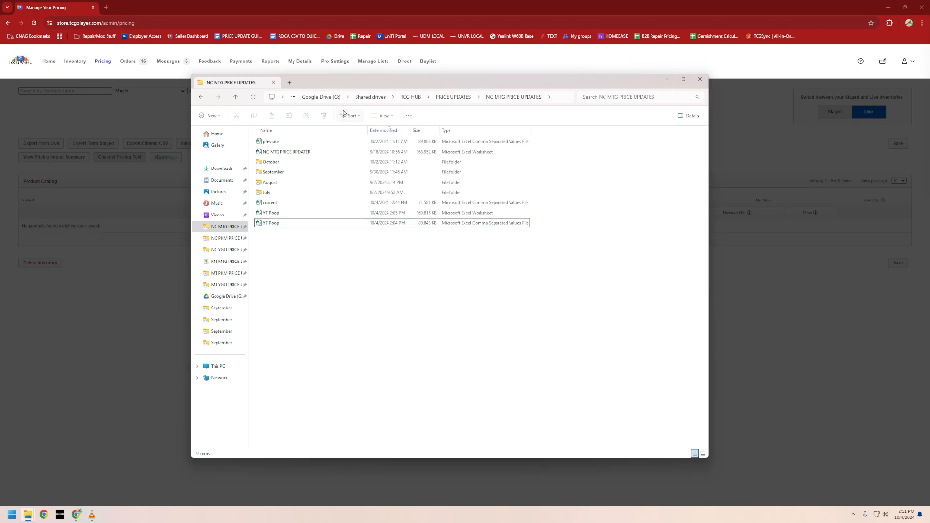
- Switch to the TCGplayer pricing page, dismiss the Export Prices dialog, and upload the YT Poop CSV from NC MTG PRICE UPDATES for import to staged
{"action": "left_click", "coordinate": [543, 59]}
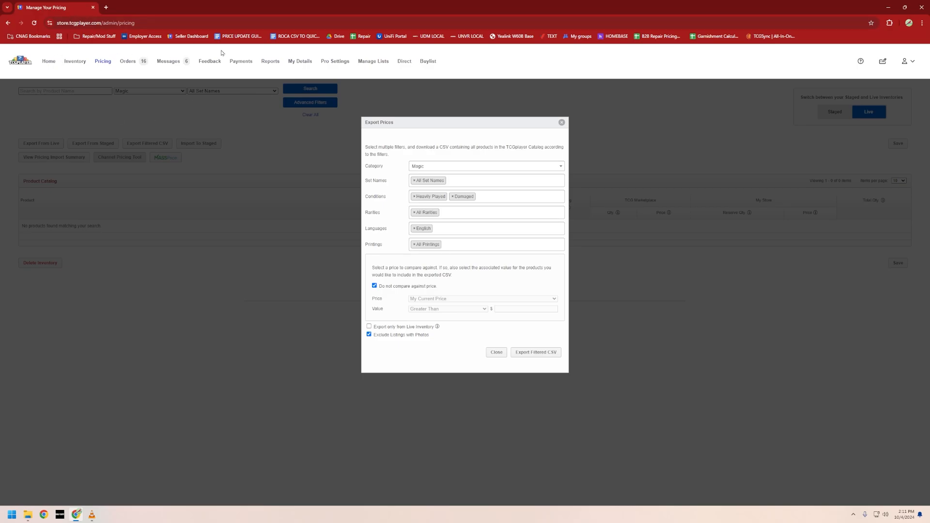
{"action": "left_click", "coordinate": [562, 123]}
{"action": "left_click", "coordinate": [199, 144]}
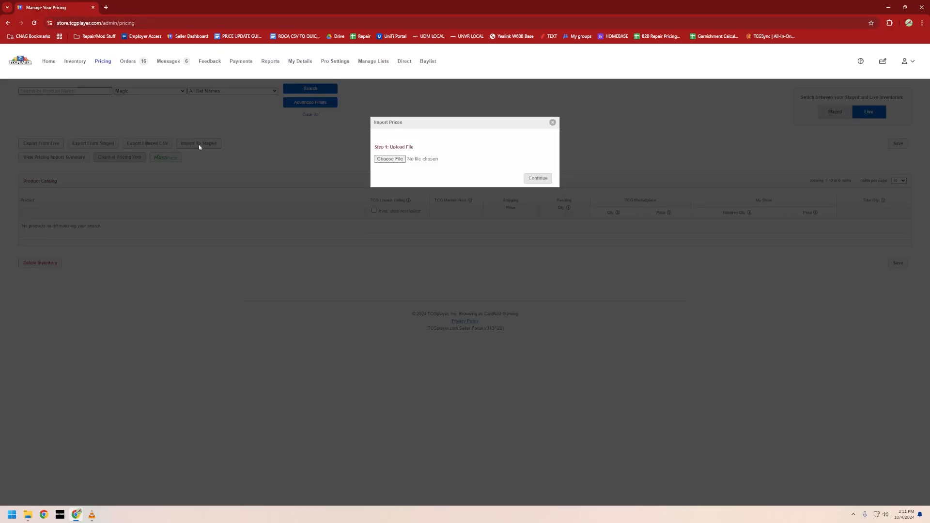
{"action": "left_click", "coordinate": [390, 159]}
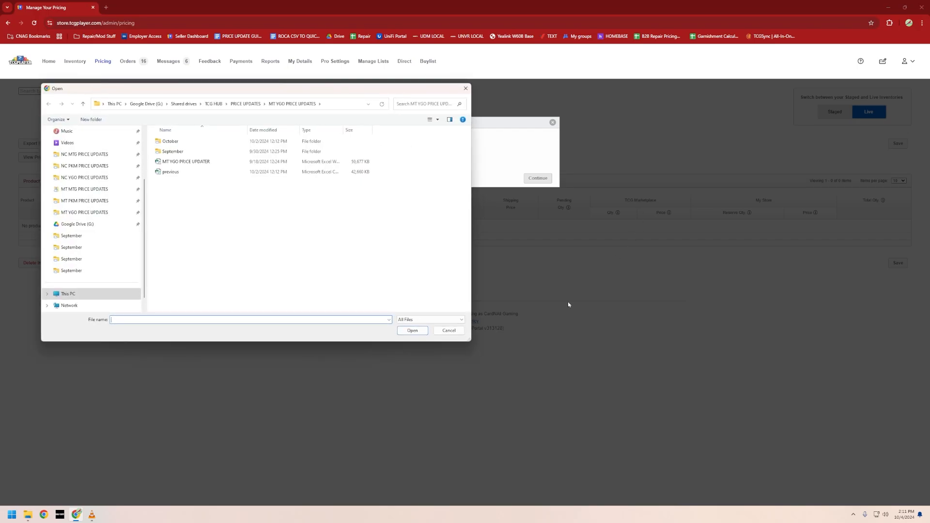
{"action": "left_click", "coordinate": [95, 156]}
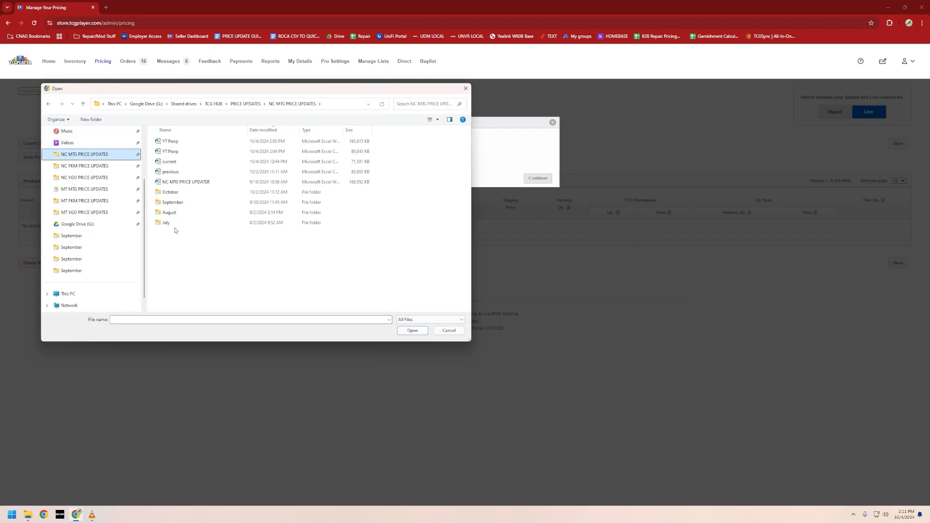
{"action": "left_click", "coordinate": [175, 152]}
{"action": "left_click", "coordinate": [409, 331]}
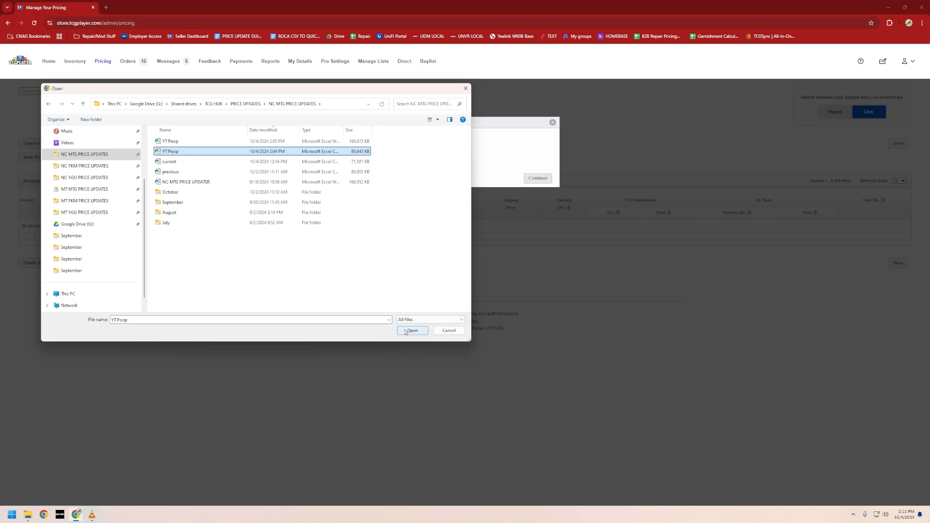
{"action": "left_click", "coordinate": [537, 179]}
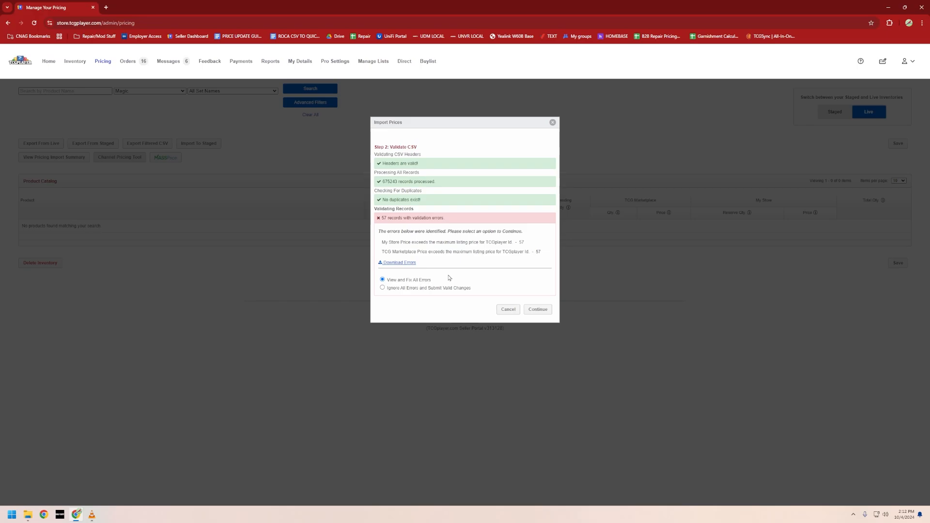
- Complete the price import with Ignore All Errors and Submit Valid Changes, and view the staged inventory
{"action": "left_click", "coordinate": [412, 289]}
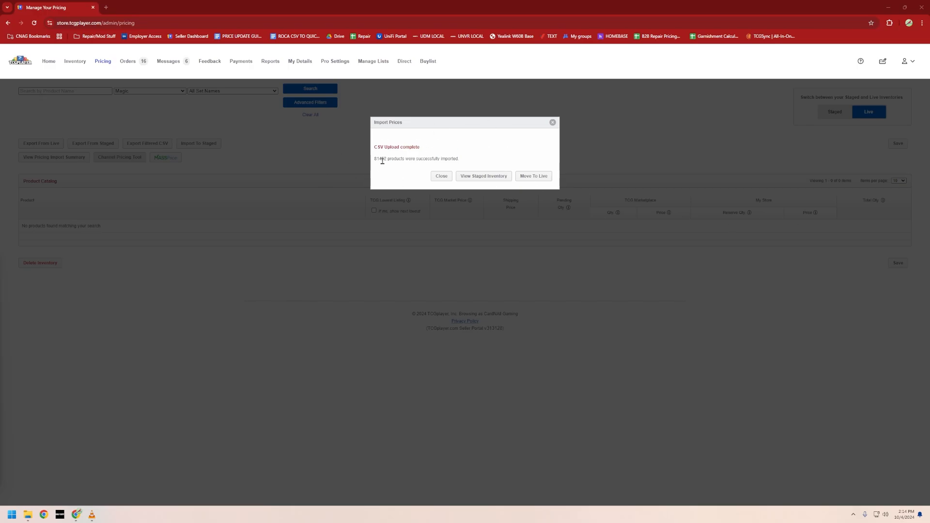
{"action": "left_click_drag", "start_coordinate": [374, 159], "coordinate": [391, 159]}
{"action": "left_click", "coordinate": [483, 177]}
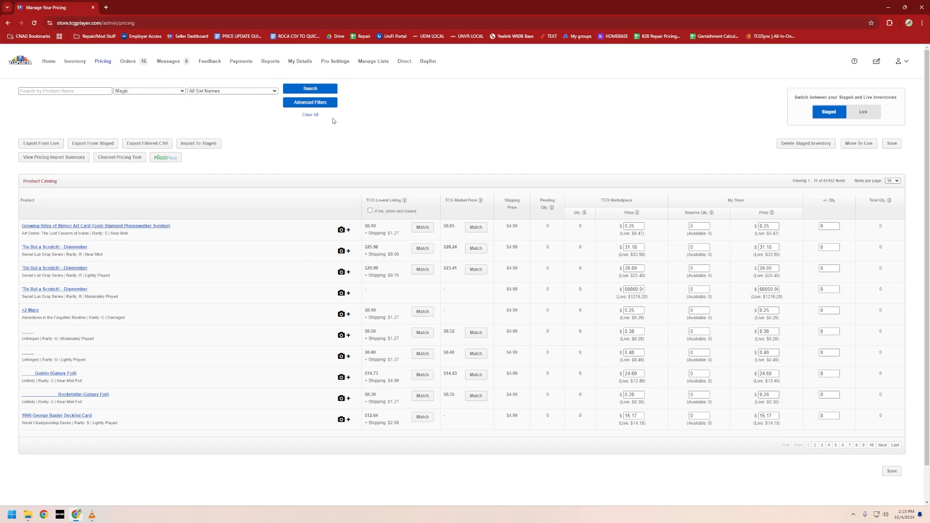
- Filter the staged Magic inventory to Normal printings using the advanced filters and apply the filter
{"action": "left_click", "coordinate": [307, 104]}
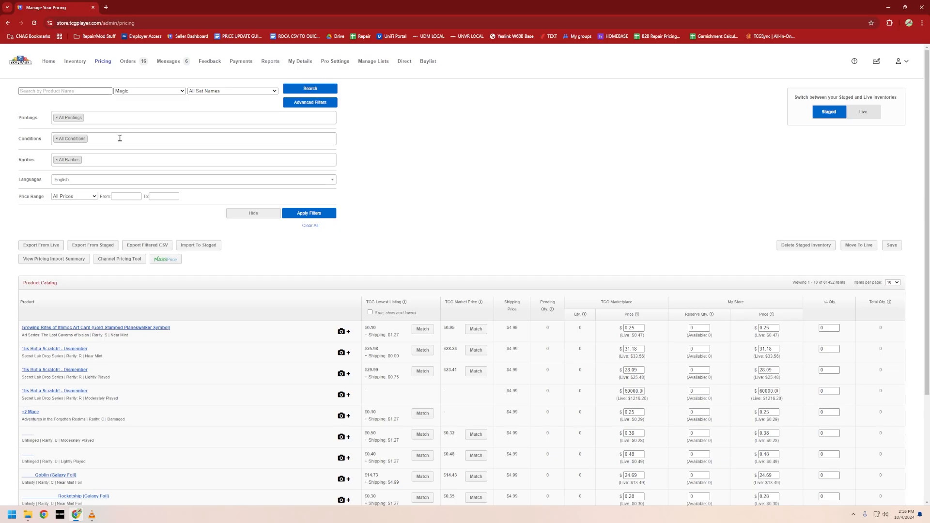
{"action": "left_click", "coordinate": [89, 118]}
{"action": "left_click", "coordinate": [72, 142]}
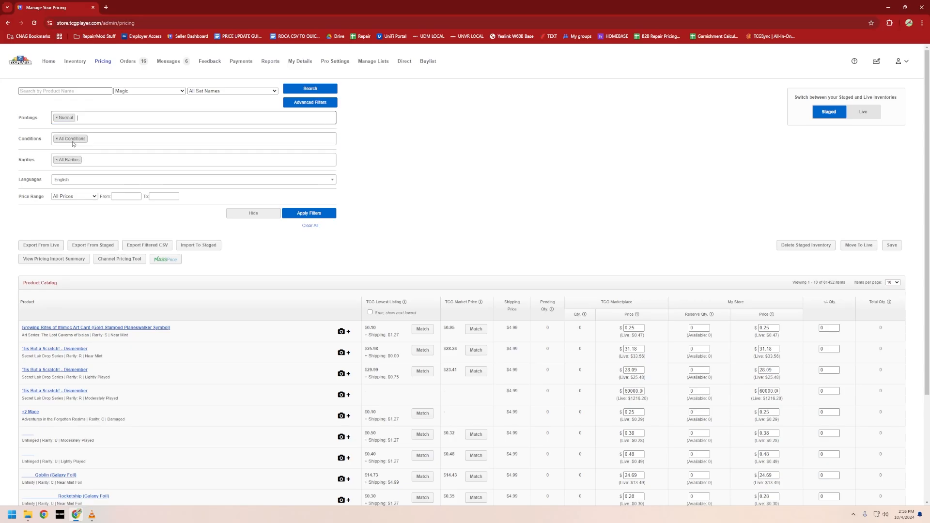
{"action": "left_click", "coordinate": [300, 215]}
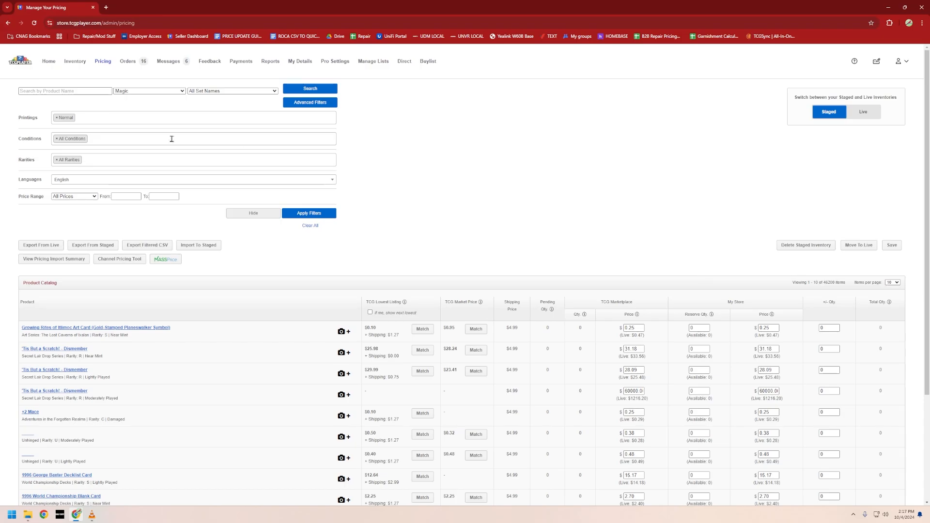
- Restore the Printings filter to All Printings and reapply the filters to the staged inventory
{"action": "left_click", "coordinate": [56, 119]}
{"action": "left_click", "coordinate": [68, 126]}
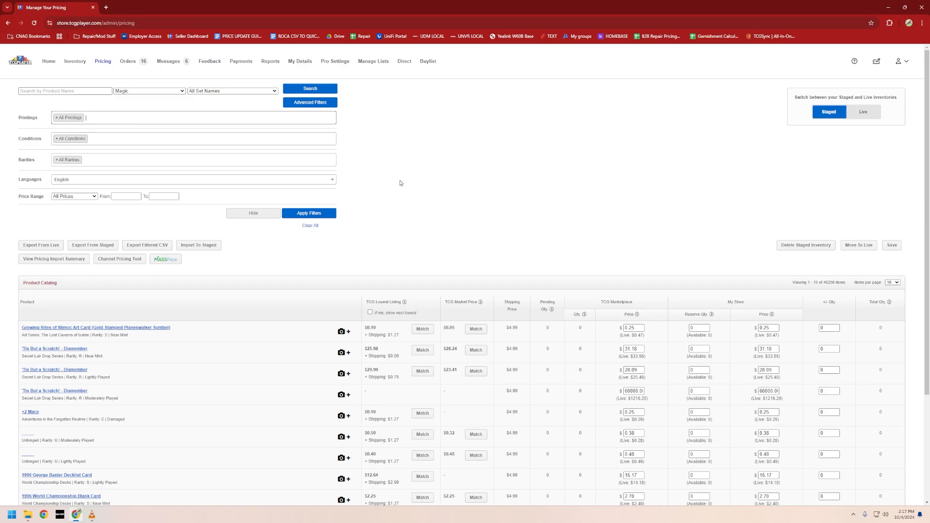
{"action": "left_click", "coordinate": [303, 216]}
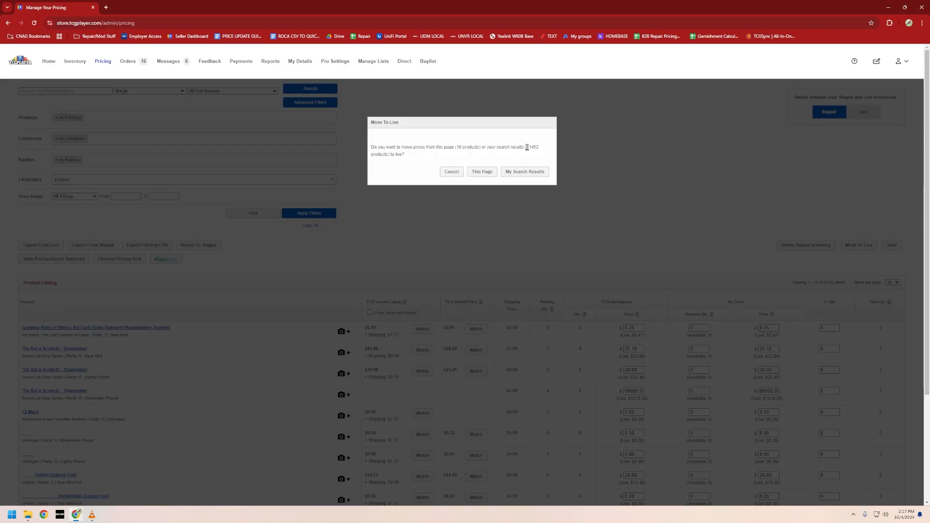
- Move the staged prices of all search results to live and continue through the confirmation
{"action": "left_click_drag", "start_coordinate": [530, 148], "coordinate": [536, 161]}
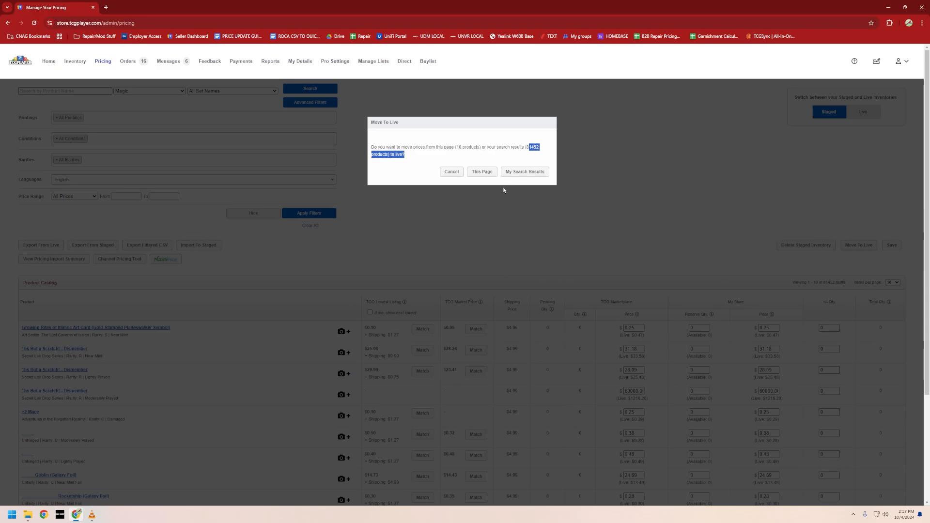
{"action": "left_click", "coordinate": [519, 172]}
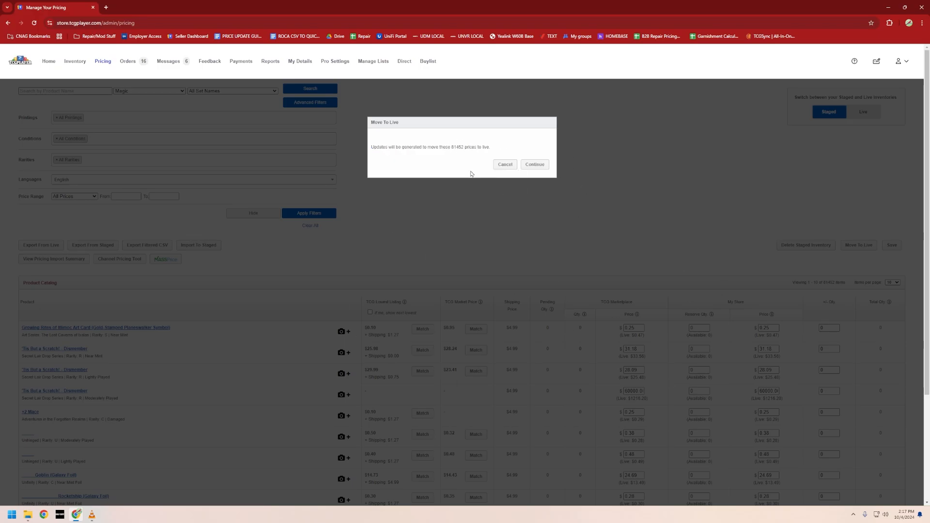
{"action": "left_click_drag", "start_coordinate": [377, 147], "coordinate": [496, 151]}
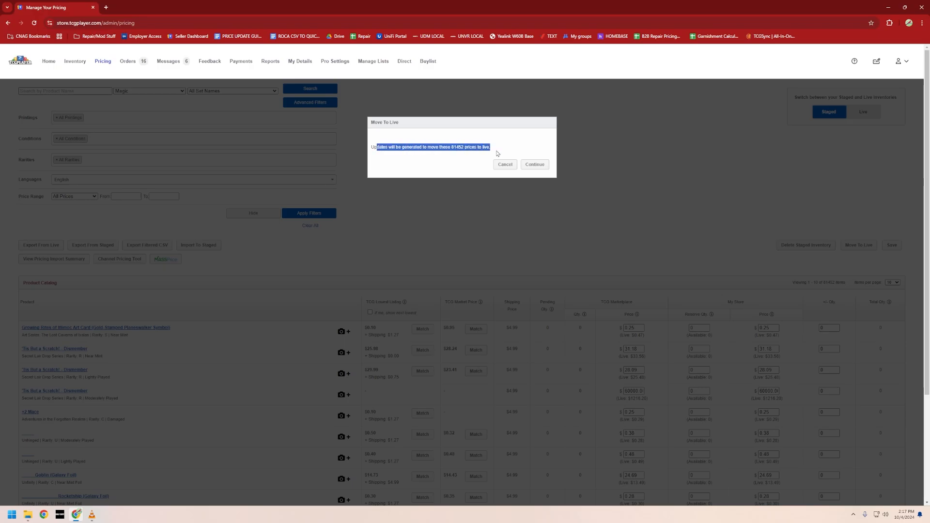
{"action": "left_click", "coordinate": [535, 165]}
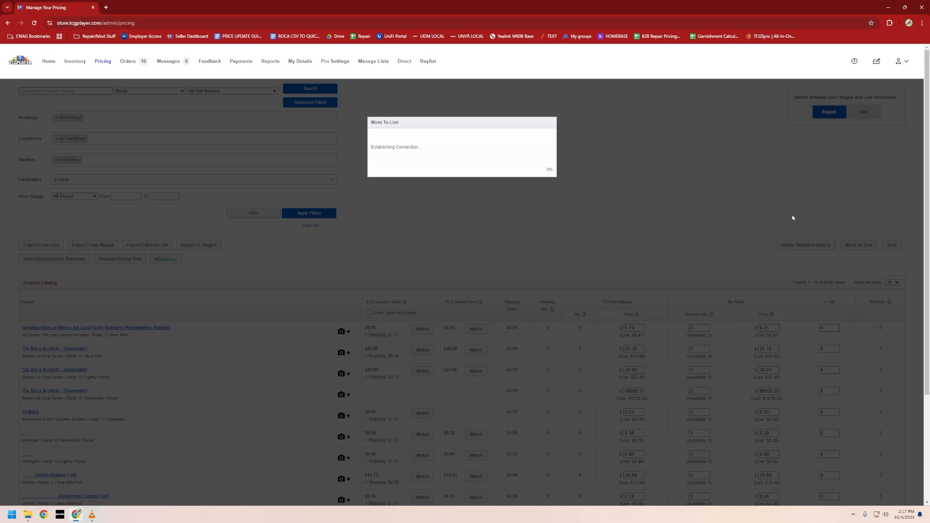